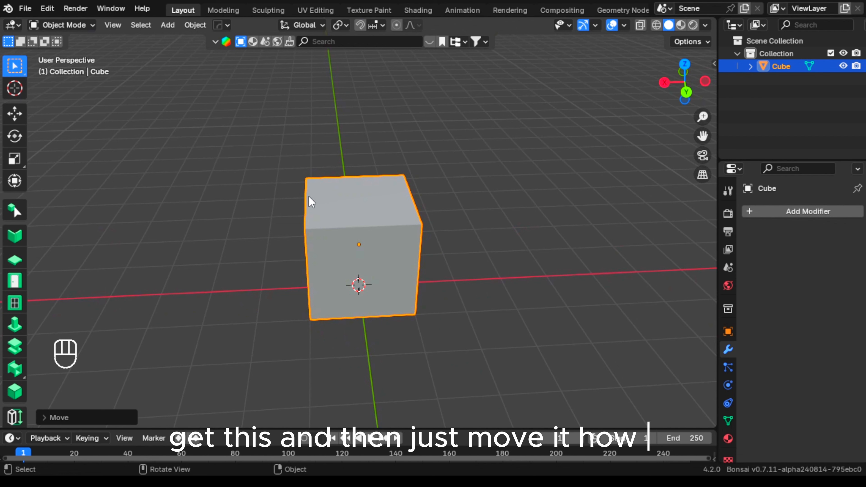
- Raise the cube's top face along Z in face editing so the box is about 1.7 times as tall as wide
key(Tab)
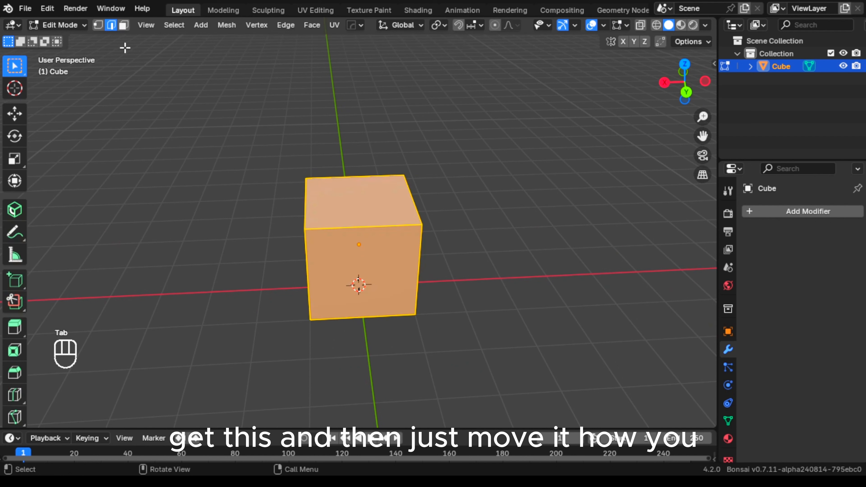
key(3)
click(367, 199)
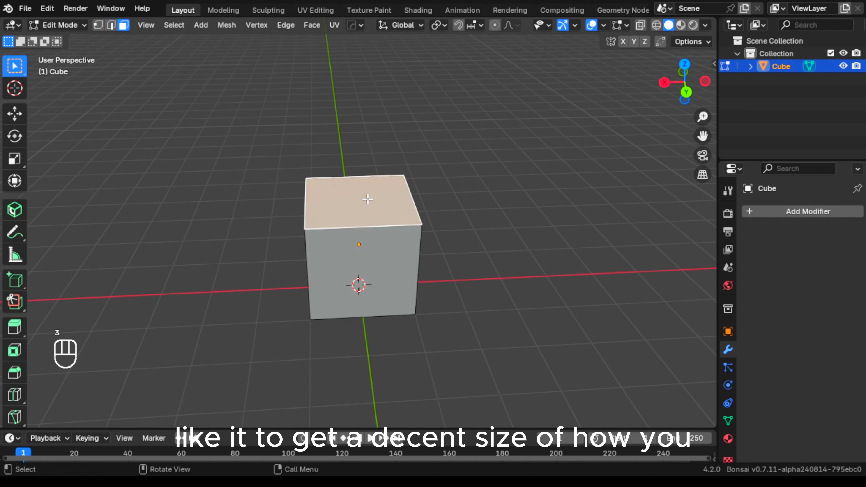
key(g)
key(z)
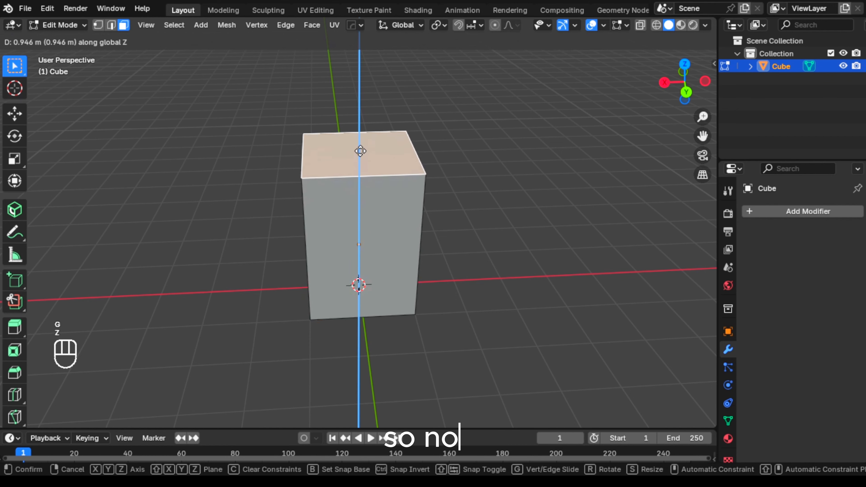
click(365, 127)
click(686, 93)
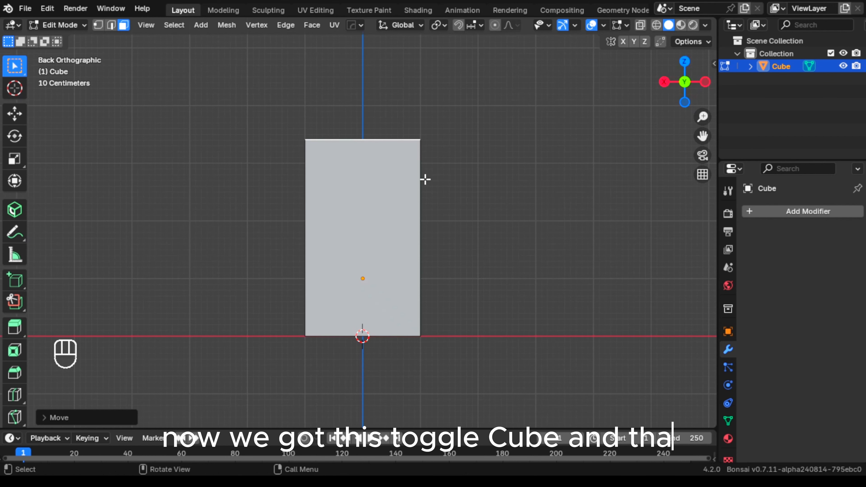
click(458, 138)
middle_drag(435, 122, 372, 170)
scroll(330, 154, down, 3)
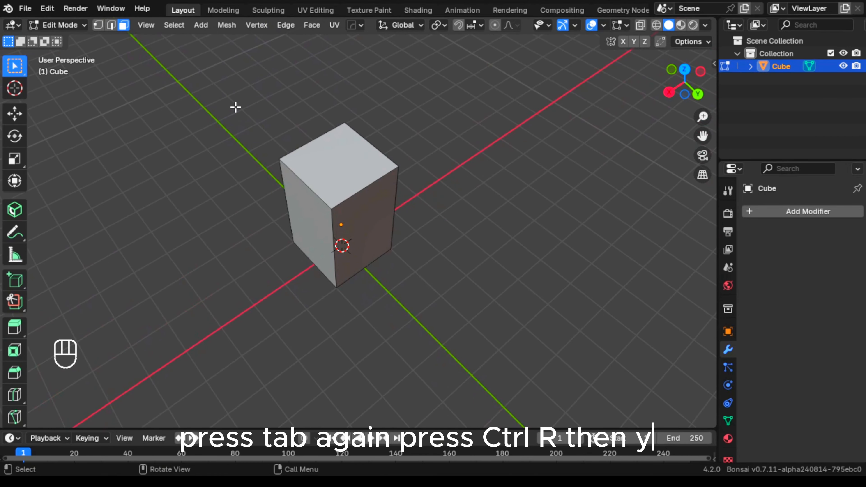
- Add two centred vertical loop cuts around the box, at right angles to each other so they cross on the top face
key(ctrl+r)
click(344, 139)
click(346, 145)
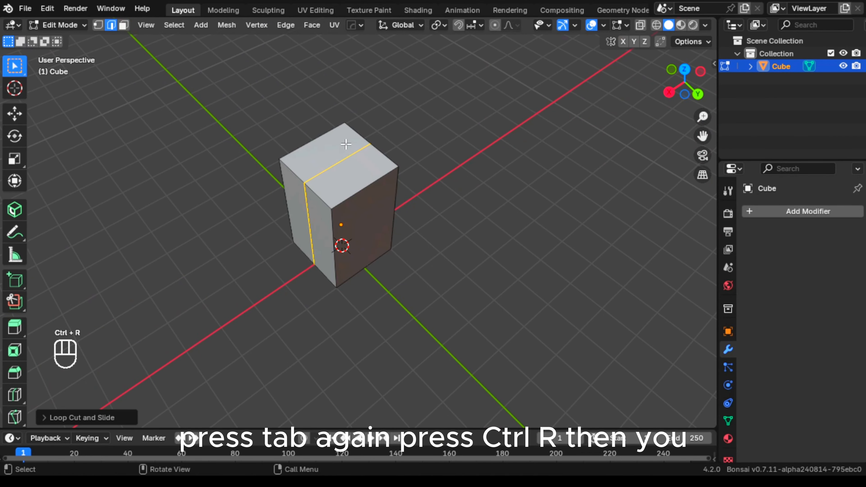
key(ctrl+r)
click(346, 144)
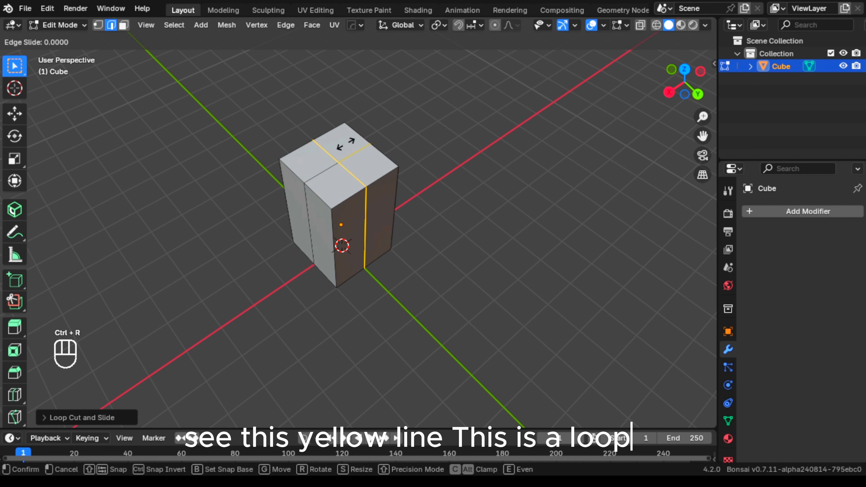
click(346, 145)
click(454, 112)
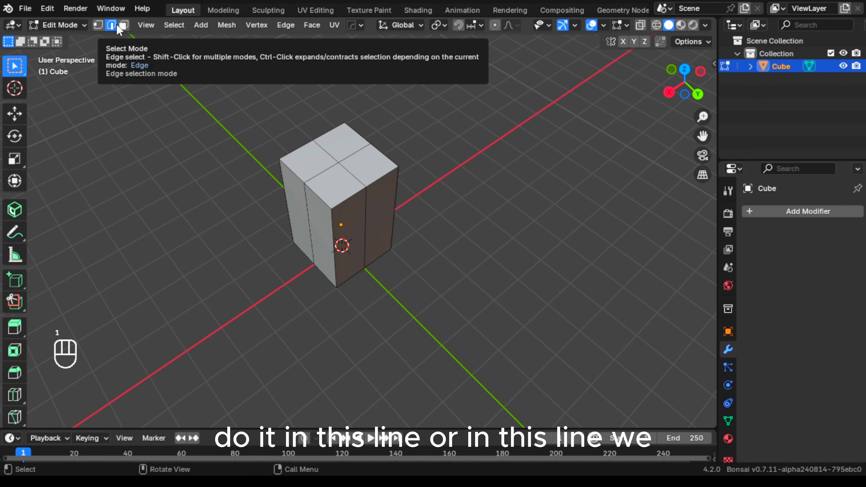
- Delete the vertex where the two loop cuts cross on the top face to open the box
key(1)
click(339, 163)
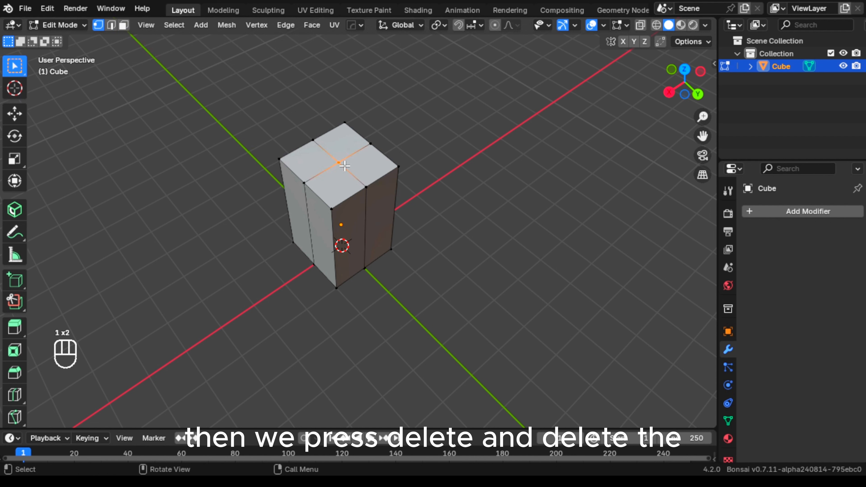
key(x)
click(346, 166)
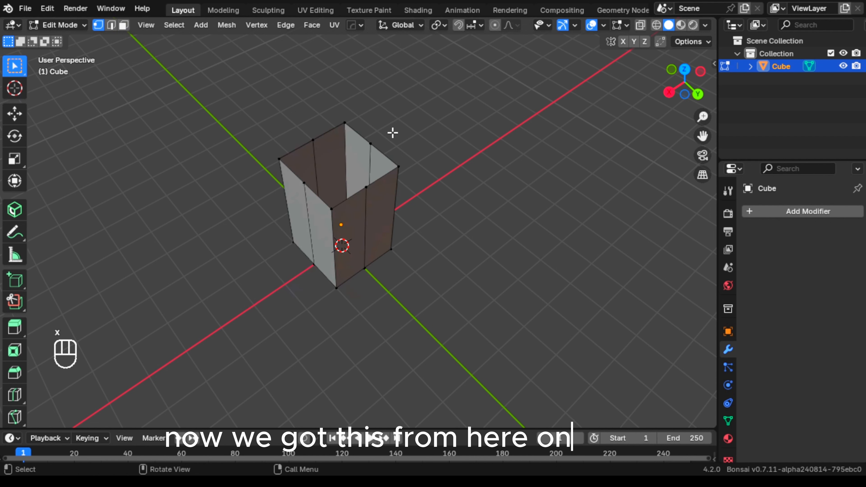
- Extrude the open top's edge loop and scale it inward as a narrow rim, and round the inner loop using To Sphere with factor 1
key(2)
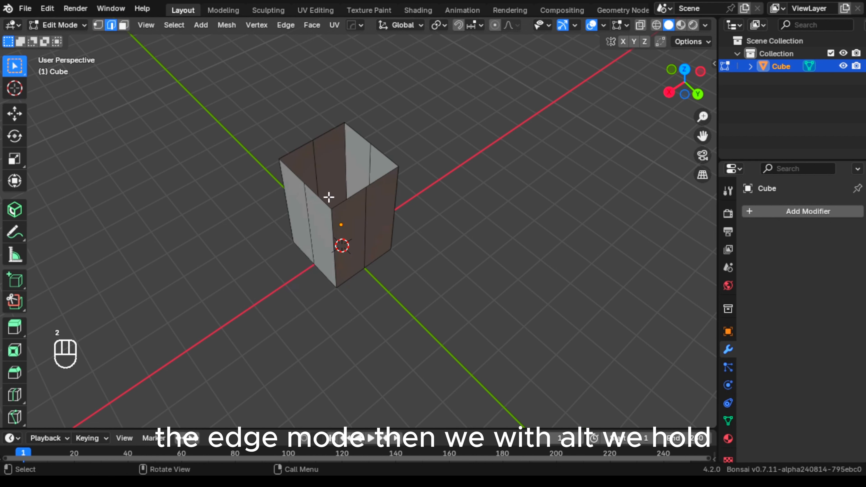
alt+click(352, 197)
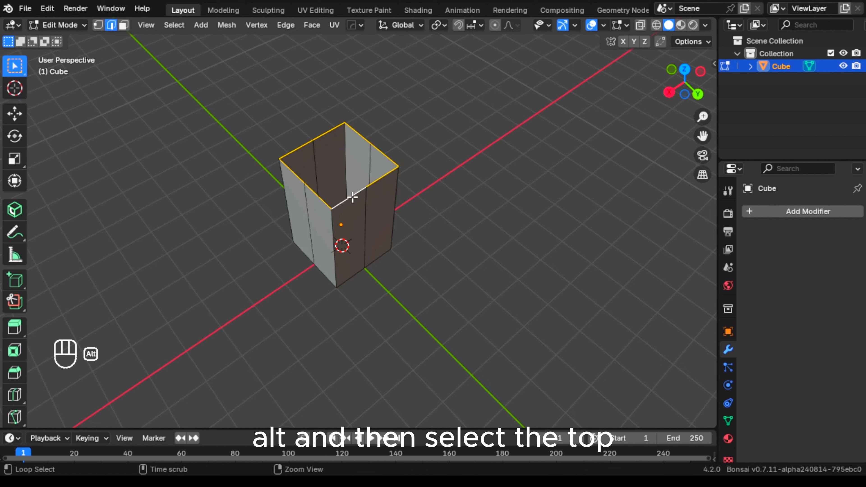
key(e)
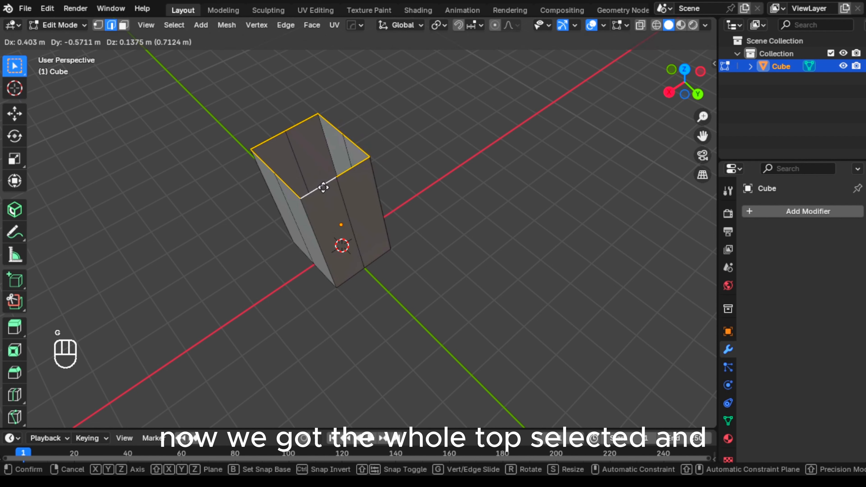
right_click(323, 188)
key(g)
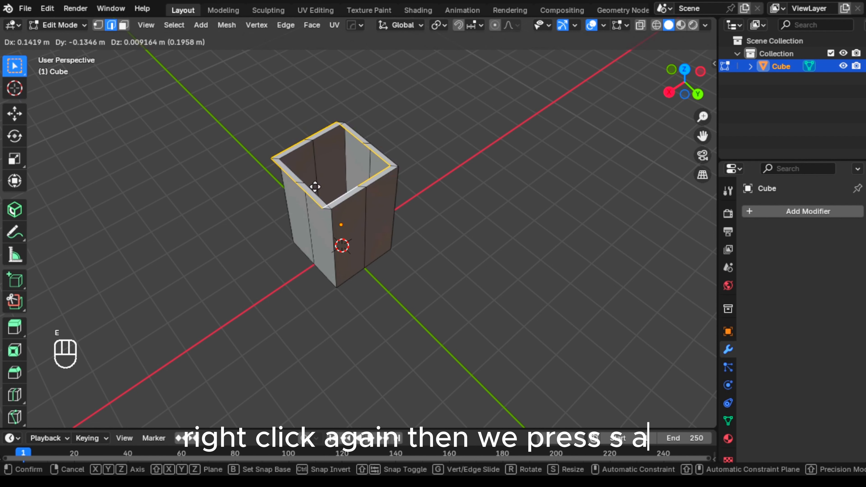
right_click(408, 217)
key(s)
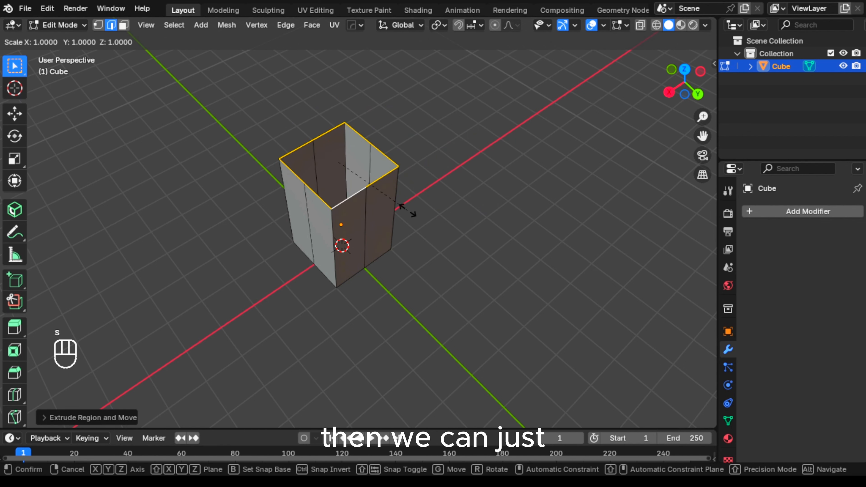
click(397, 193)
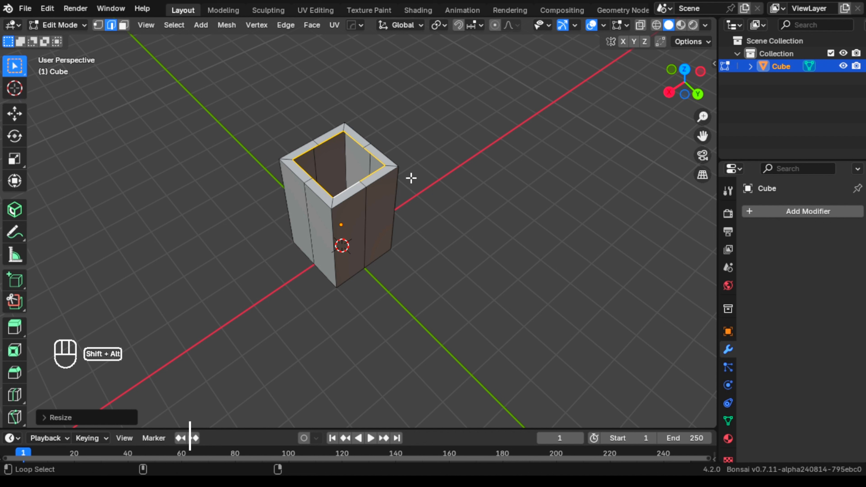
key(shift+alt+s)
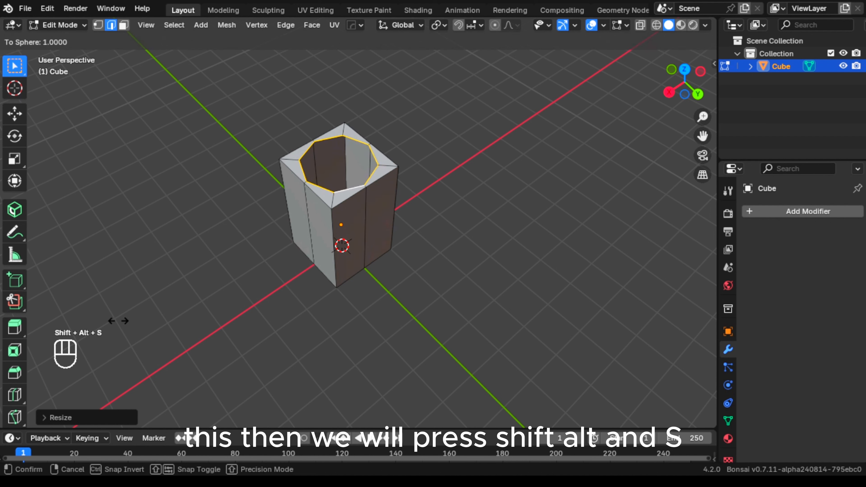
click(330, 353)
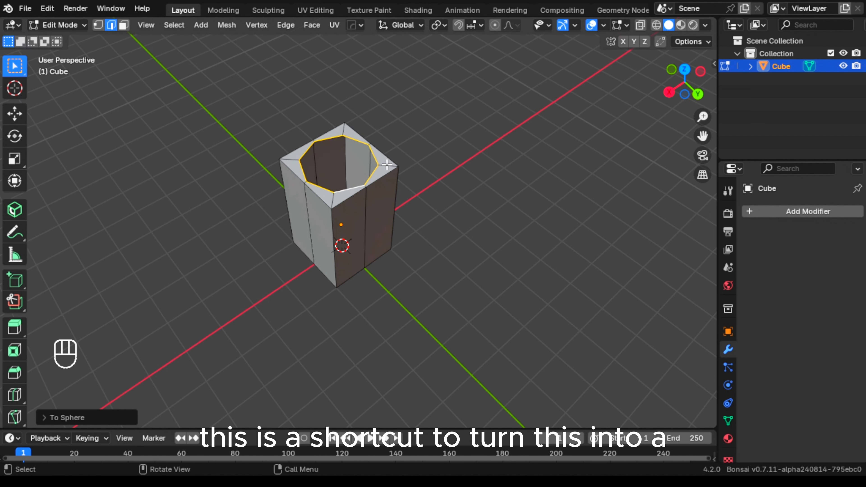
- Extrude the rounded loop in place and again upward along Z in wireframe view to form a short collar, and return to solid shading
key(e)
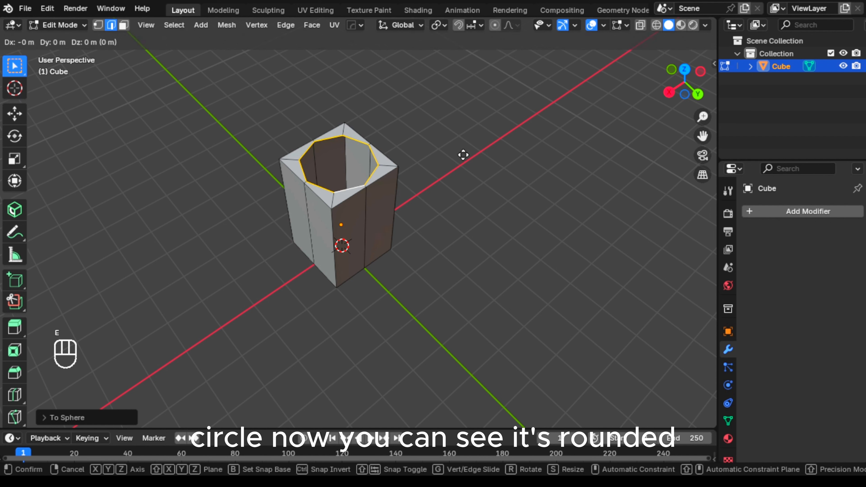
right_click(479, 143)
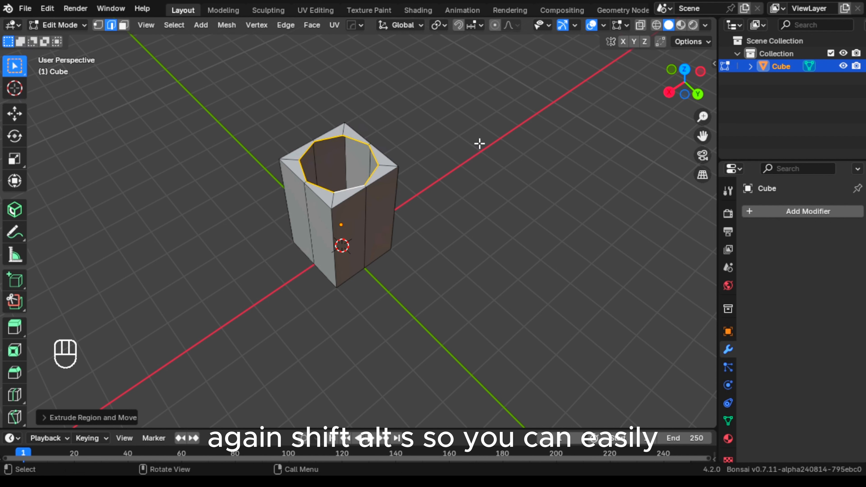
key(z)
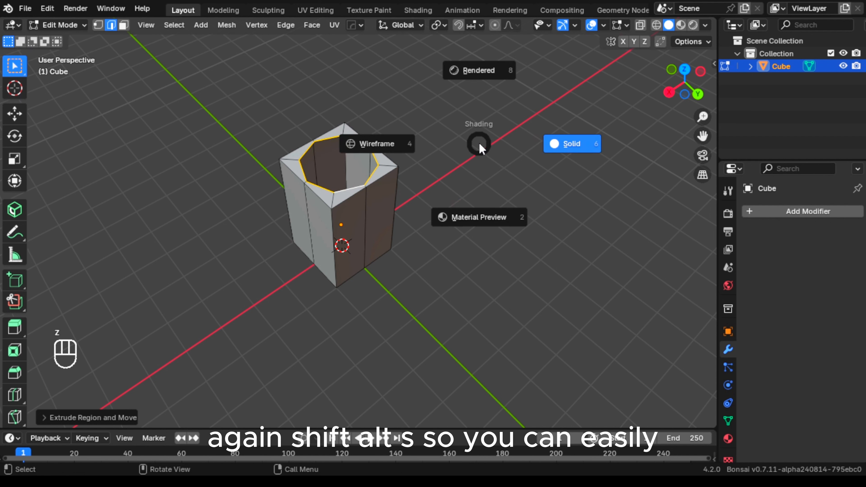
click(363, 89)
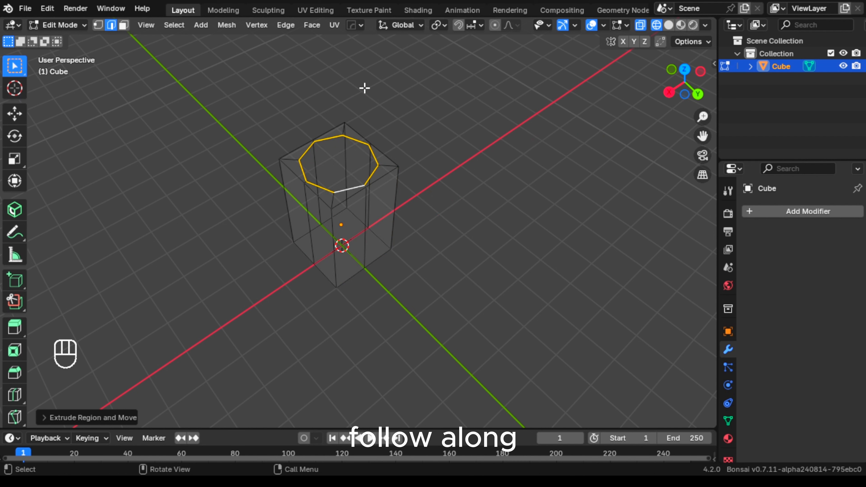
key(e)
key(z)
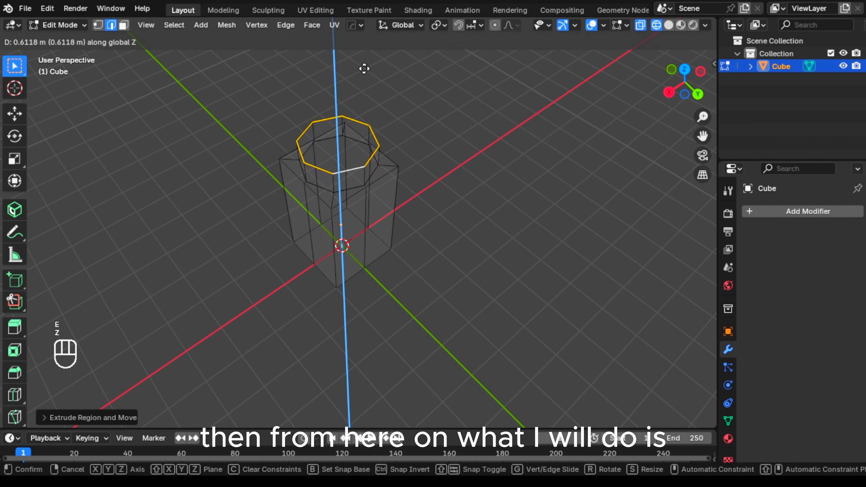
click(366, 79)
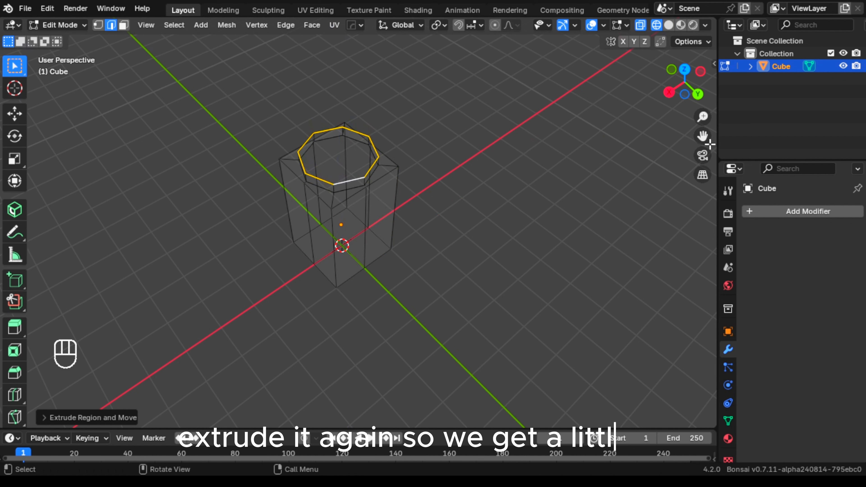
click(699, 94)
click(477, 107)
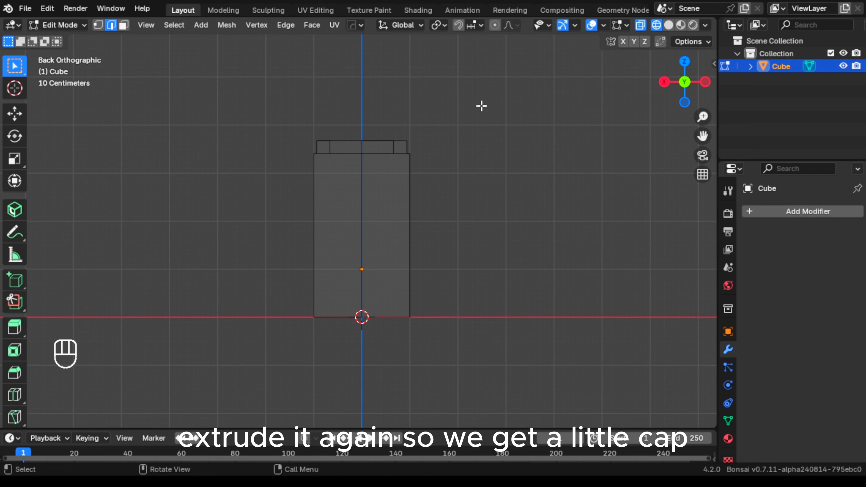
middle_drag(482, 106, 501, 134)
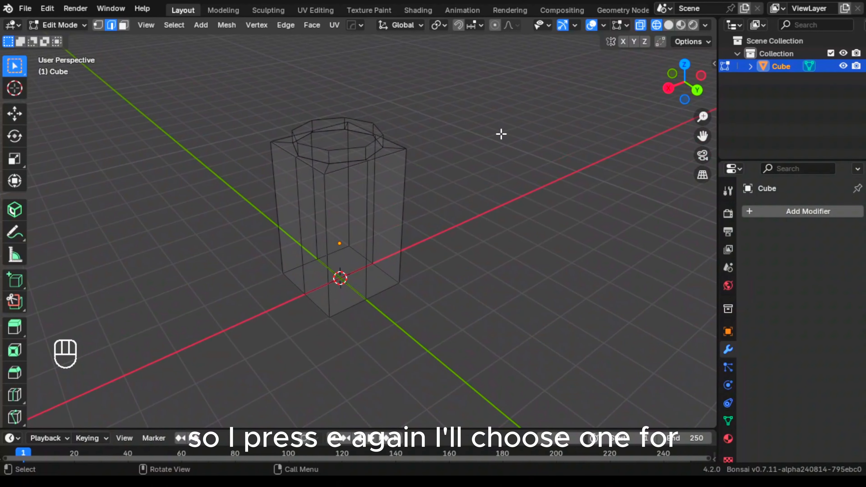
click(669, 24)
middle_drag(506, 52, 223, 55)
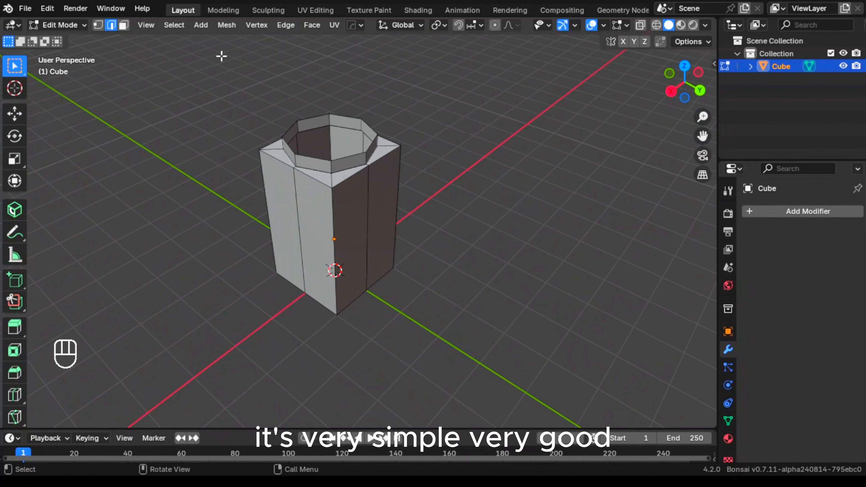
- Return to Object Mode and add a level 2 Subdivision Surface modifier to the container
click(79, 27)
click(68, 40)
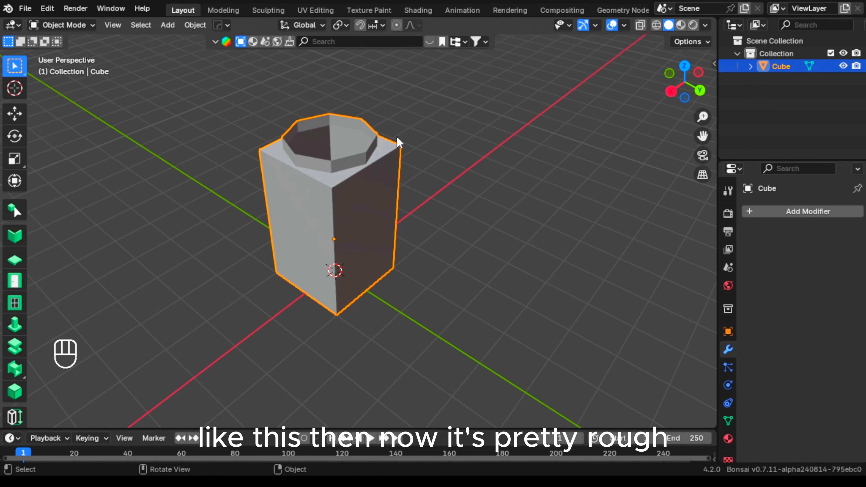
key(ctrl+2)
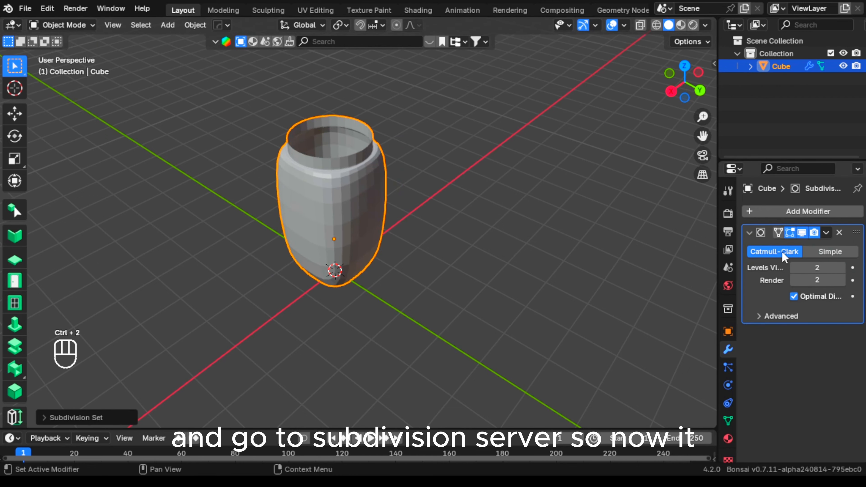
middle_drag(464, 179, 307, 127)
- Add a Bevel modifier to the container and move it above the Subdivision modifier in the stack
click(818, 211)
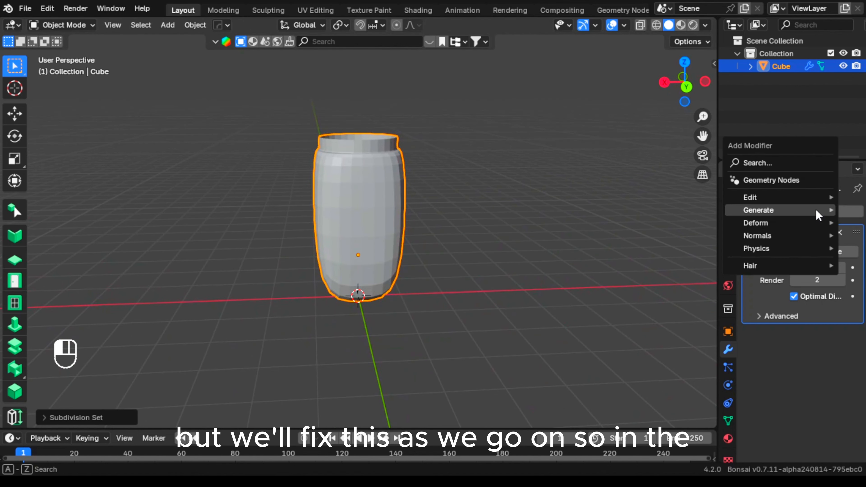
mouse_move(819, 215)
click(641, 223)
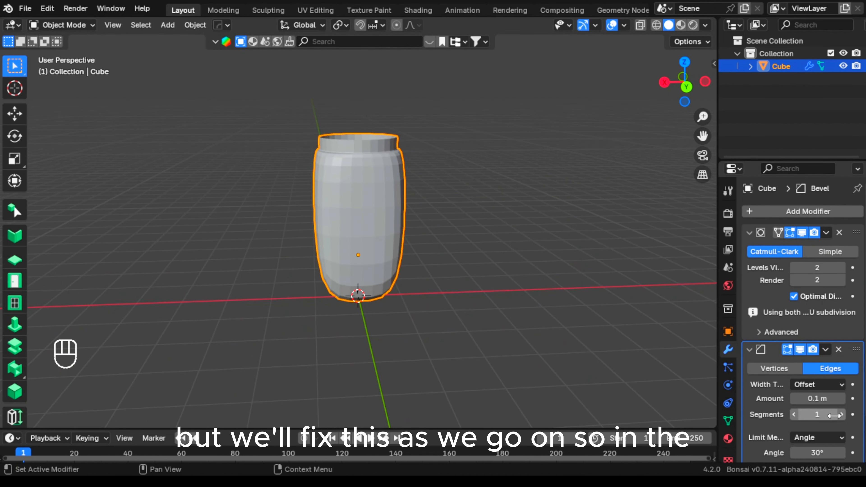
drag(857, 350, 847, 242)
- Set the Bevel modifier to 3 segments and an amount of 0.11 m
middle_drag(398, 183, 492, 205)
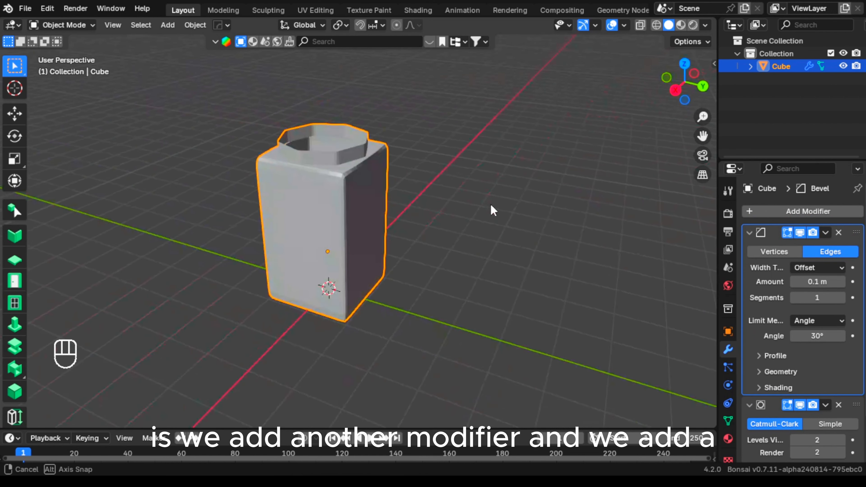
scroll(349, 172, up, 2)
click(842, 298)
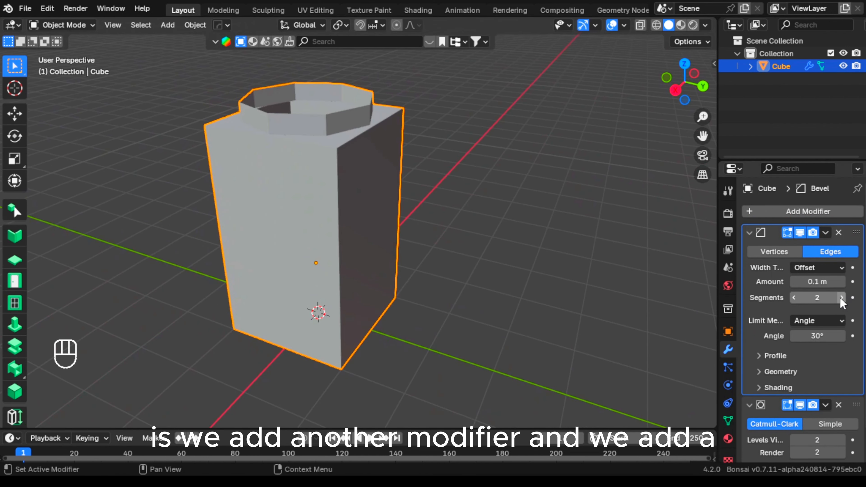
click(842, 298)
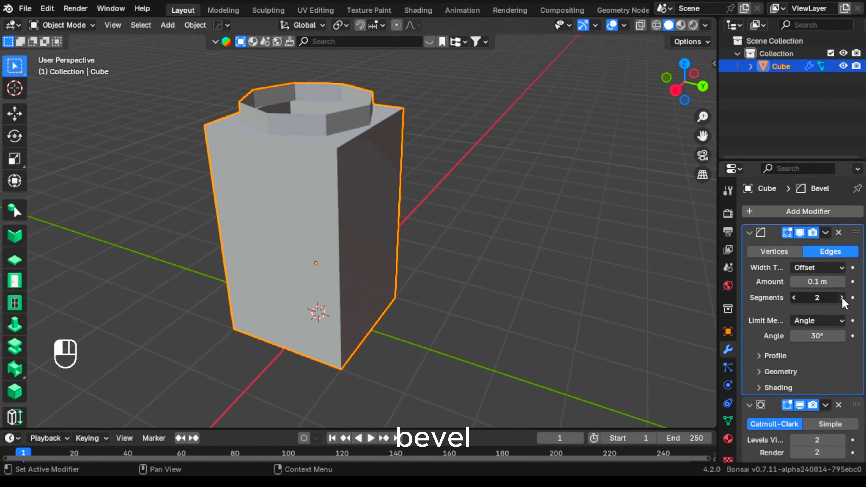
click(841, 282)
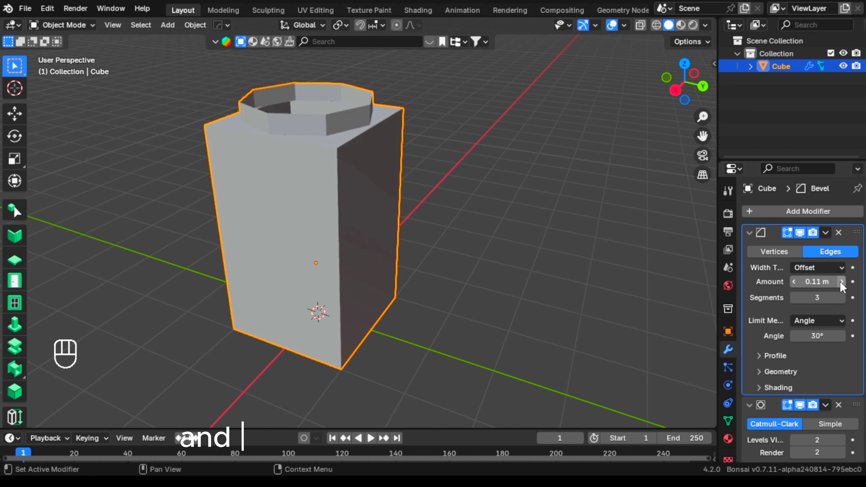
- Set the Bevel amount to 0.12 m and its angle limit to 68° while the Subdivision modifier is hidden, and show that modifier again
click(801, 405)
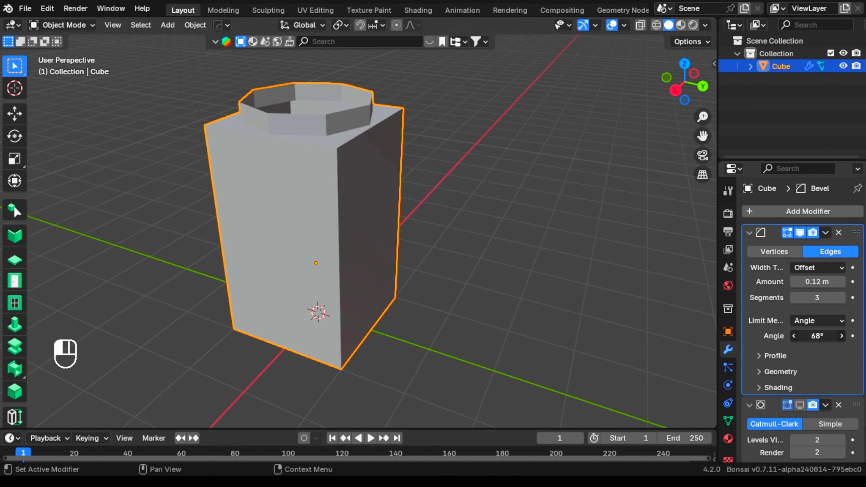
click(538, 164)
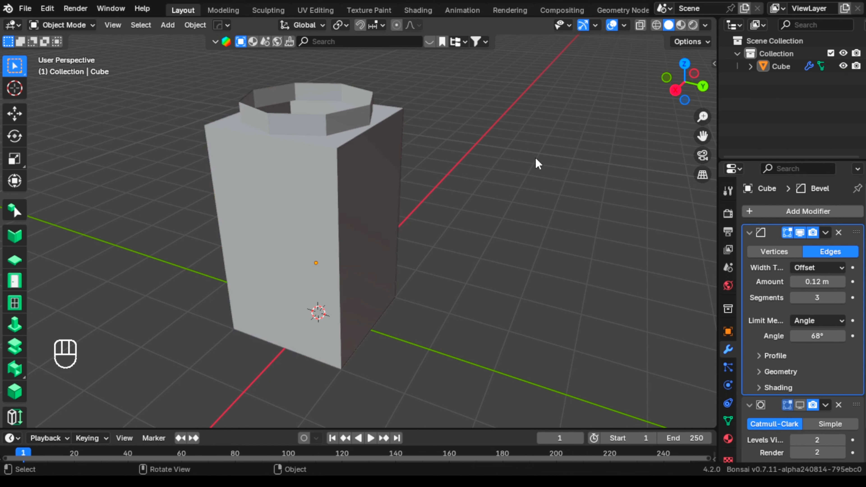
click(800, 406)
middle_drag(408, 151, 580, 164)
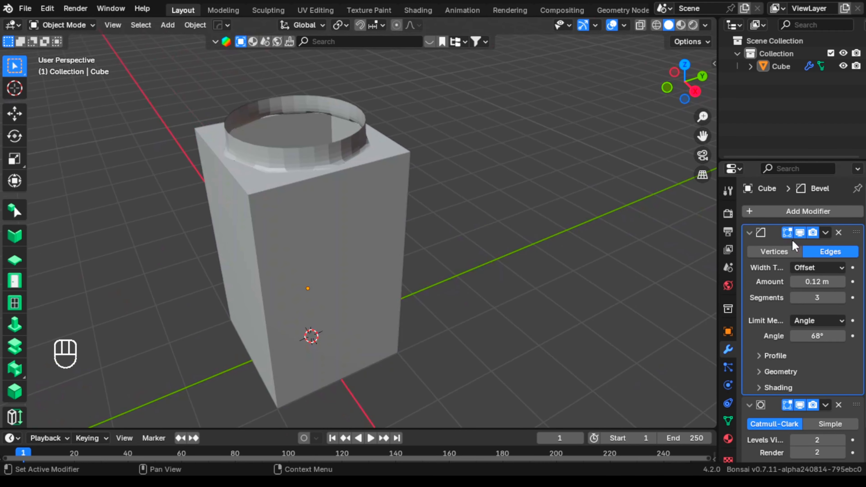
- Reduce the Bevel modifier to 1 segment and check the container's topology in wireframe before returning to solid shading
click(795, 298)
click(795, 298)
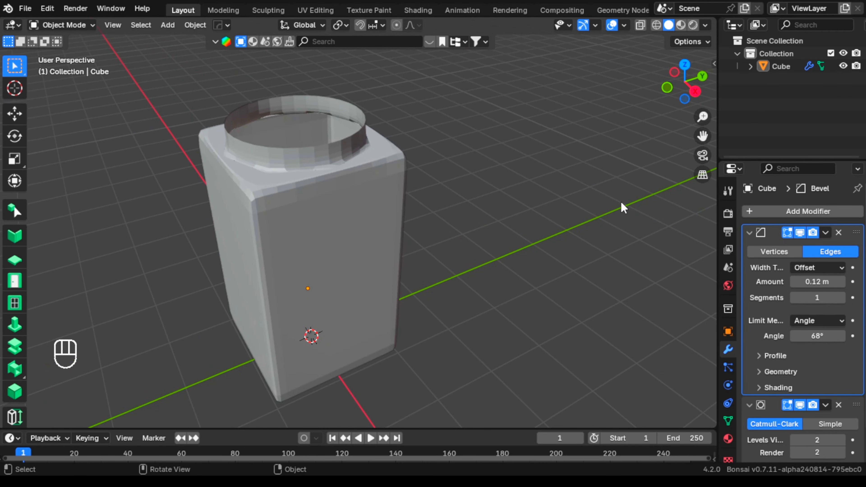
middle_drag(399, 160, 444, 148)
scroll(517, 181, up, 2)
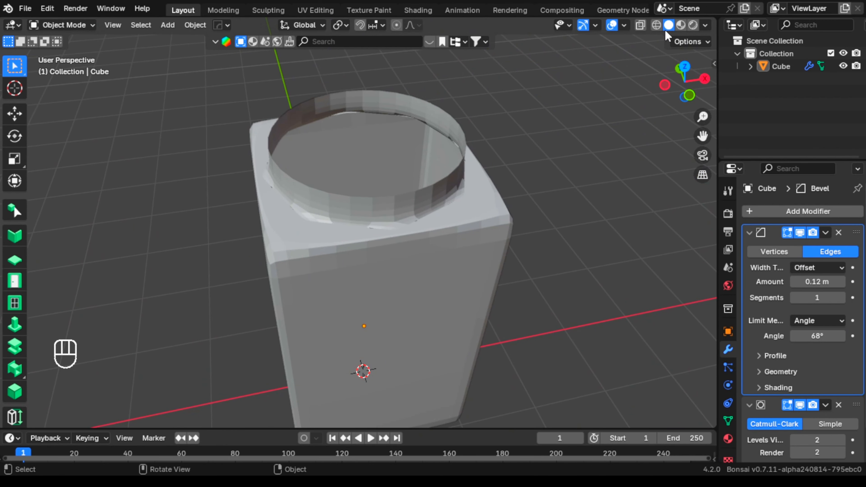
click(657, 25)
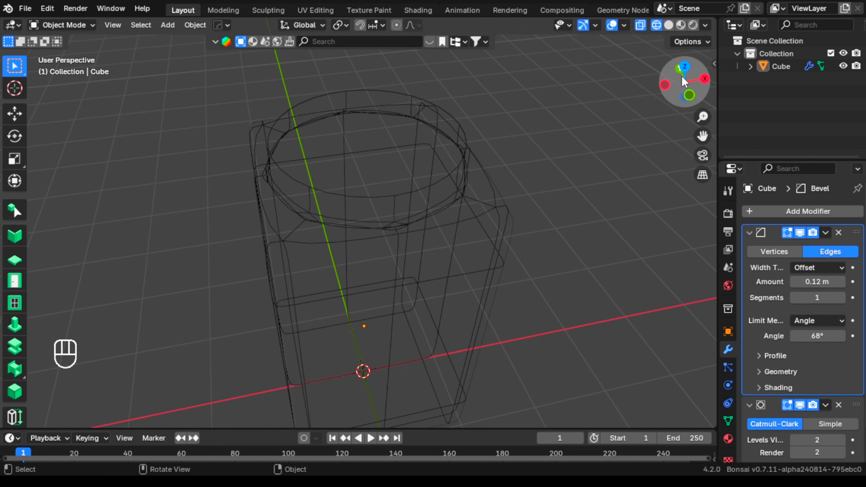
click(669, 25)
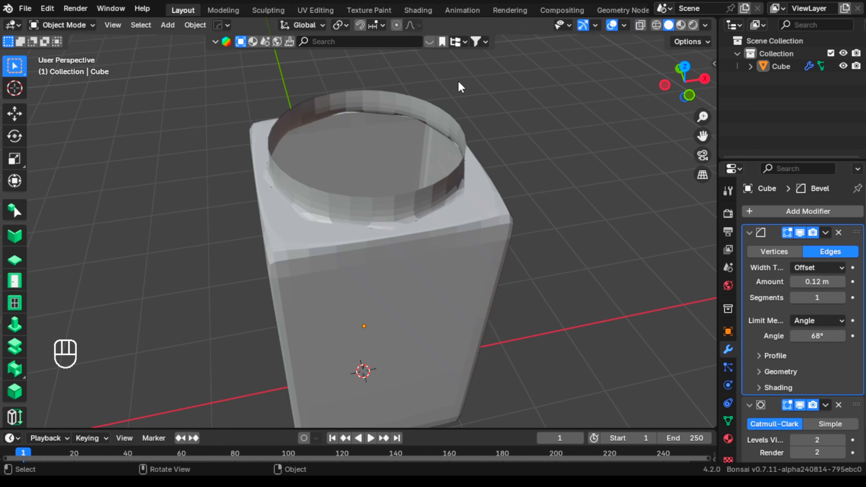
- In Edit Mode, extrude the collar's top edge loop in place and scale the new loop slightly inward
click(91, 26)
click(67, 53)
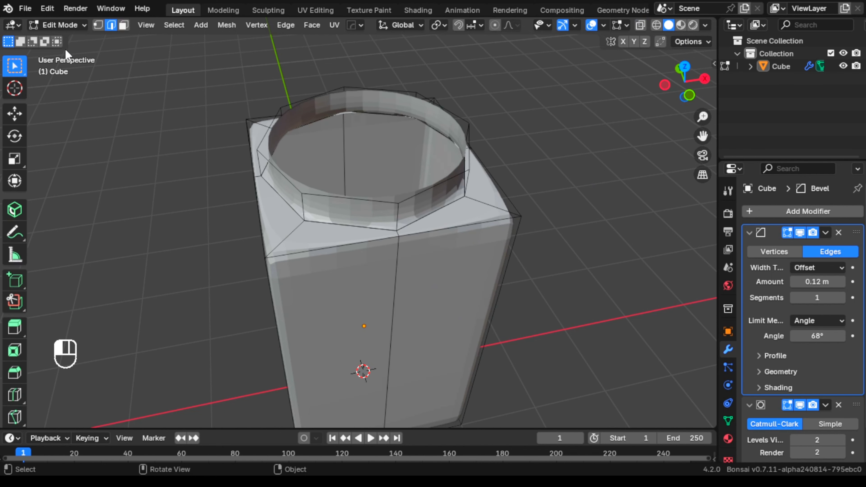
key(alt)
alt+click(460, 174)
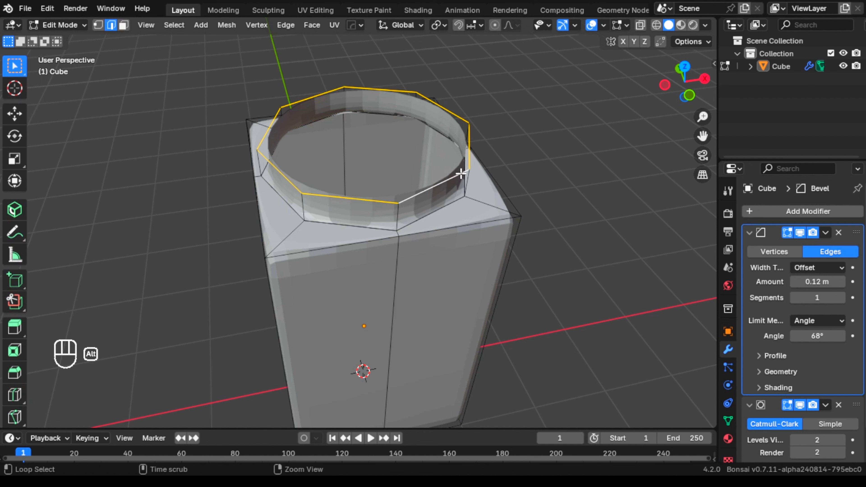
key(g)
right_click(441, 169)
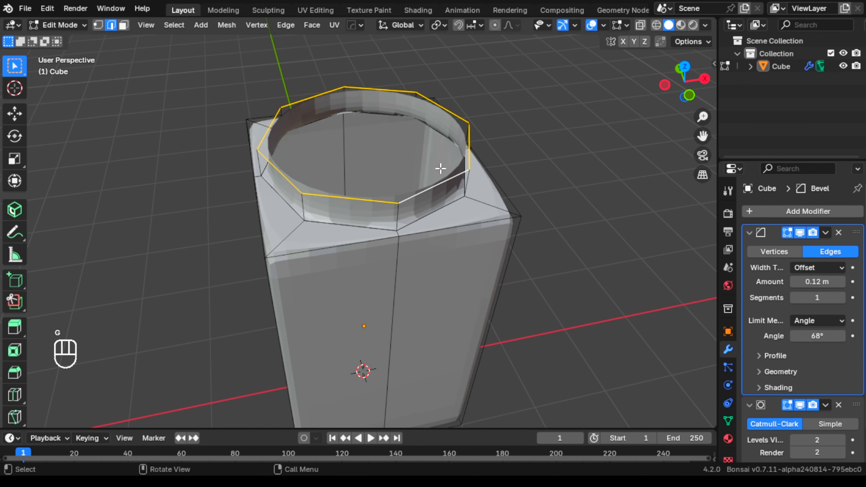
key(e)
right_click(428, 163)
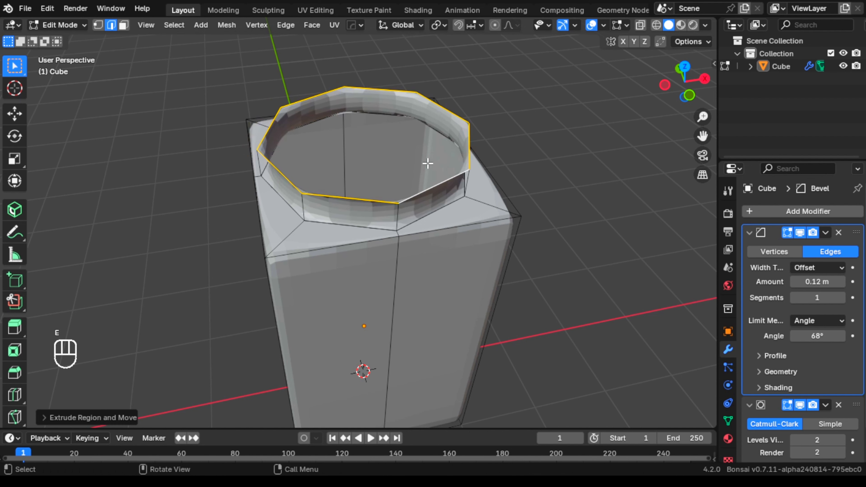
key(s)
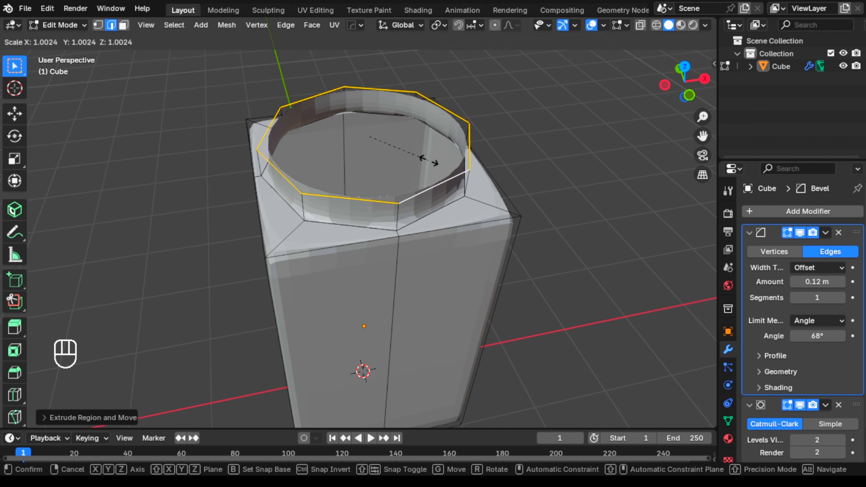
click(428, 157)
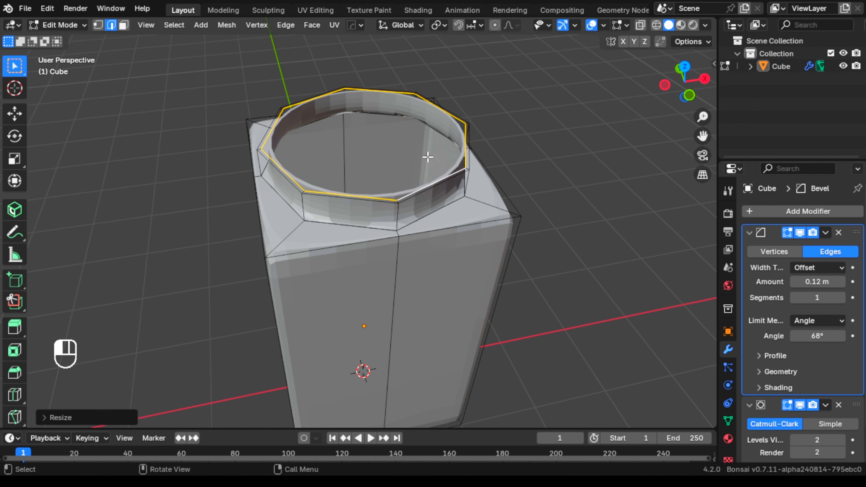
- Fill the collar's inner top loop with a face to close the opening, and deselect it
key(f)
click(428, 157)
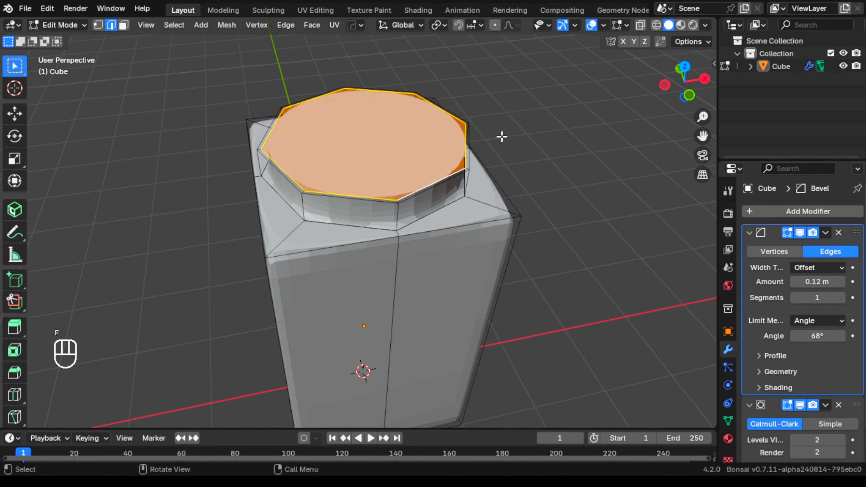
click(526, 135)
middle_drag(526, 136, 501, 131)
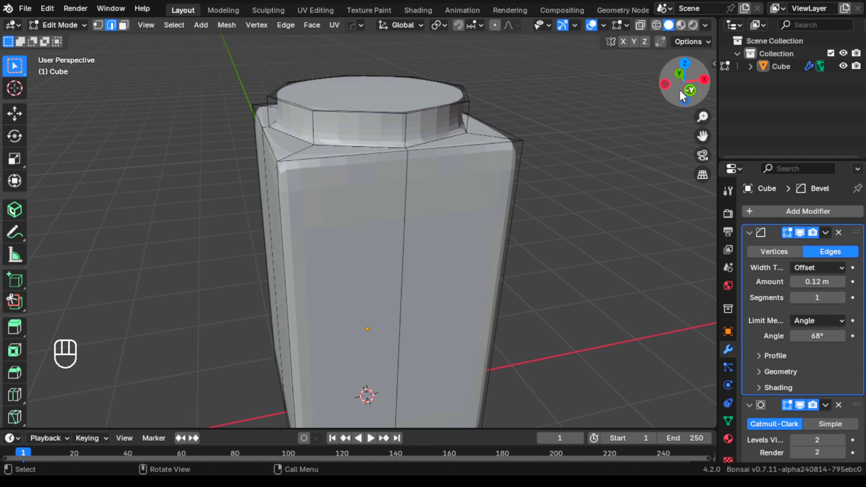
- Add one horizontal loop cut around the collar and slide it up close to the top rim
click(691, 91)
middle_drag(651, 117, 592, 155)
scroll(592, 155, up, 5)
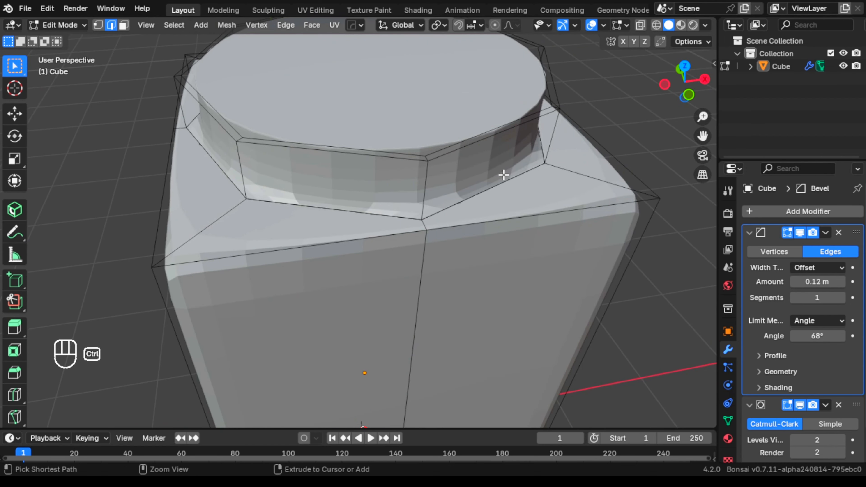
key(ctrl+r)
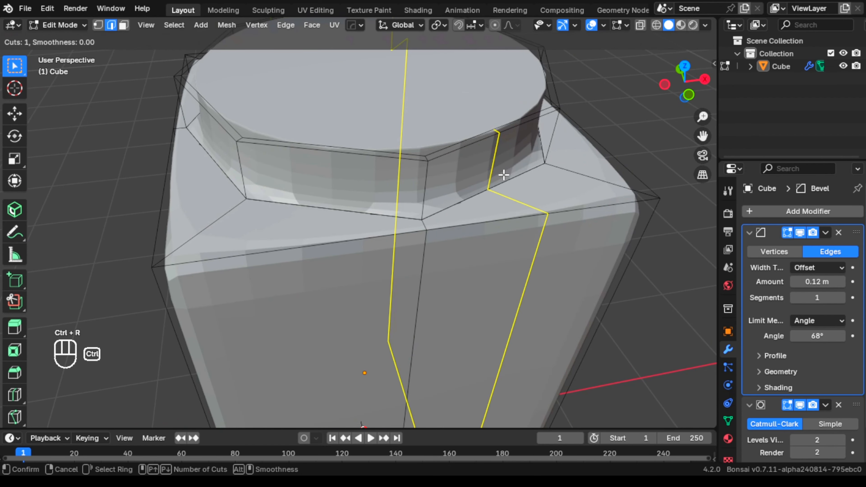
click(430, 167)
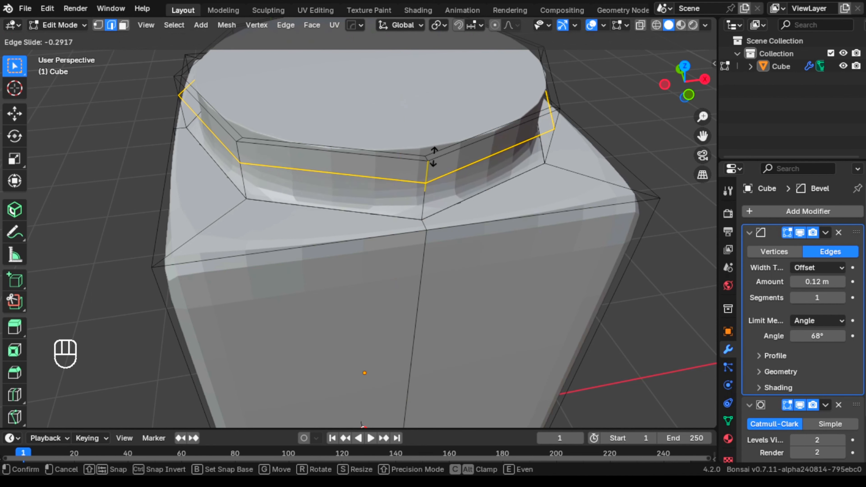
click(439, 139)
click(600, 108)
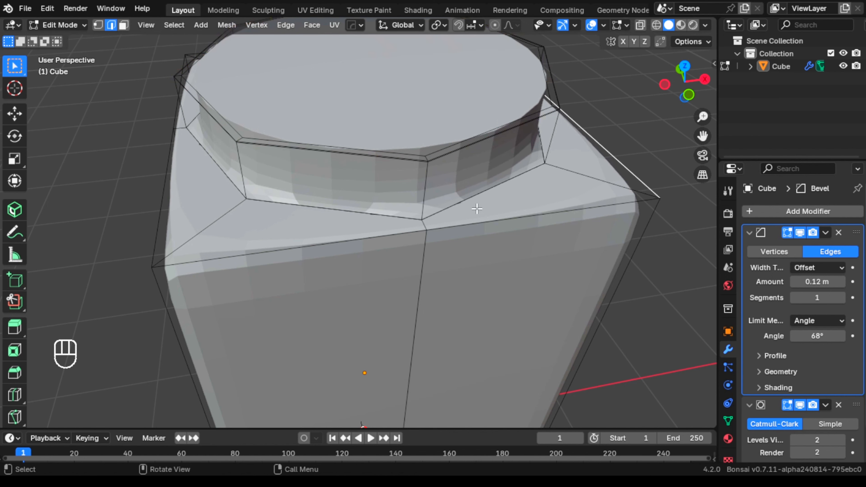
- Try to scale the edge loop at the collar's base slightly inward
middle_drag(468, 184, 507, 204)
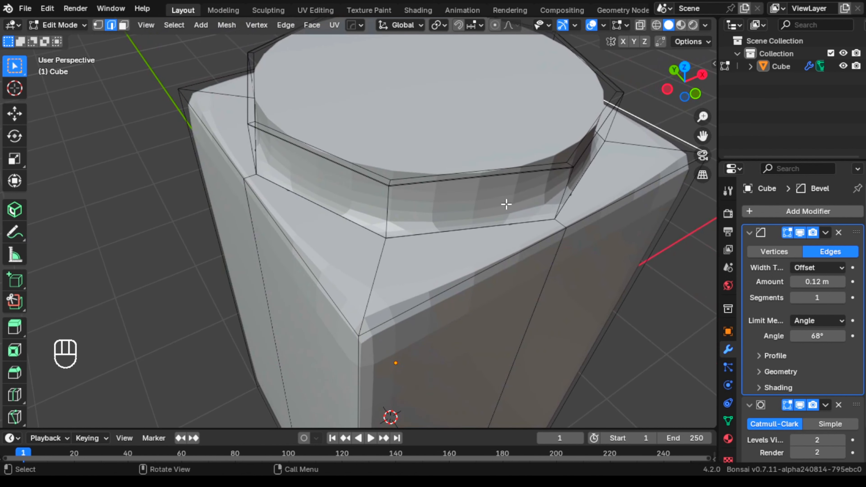
alt+click(529, 222)
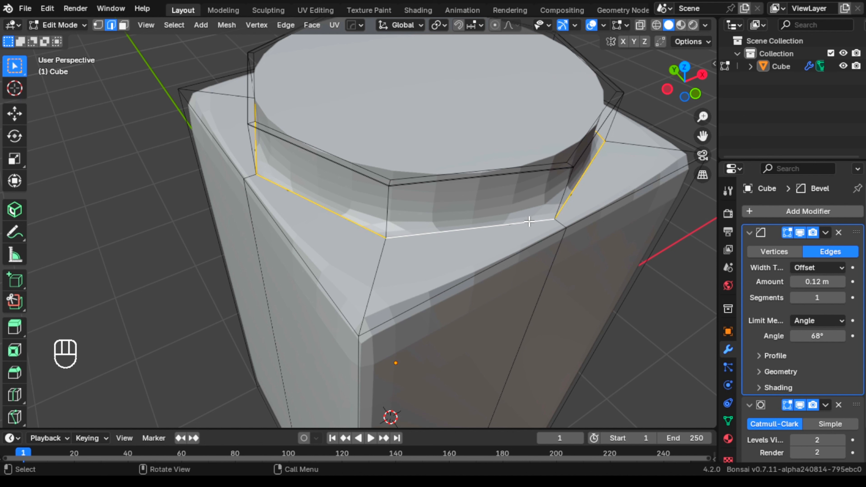
key(s)
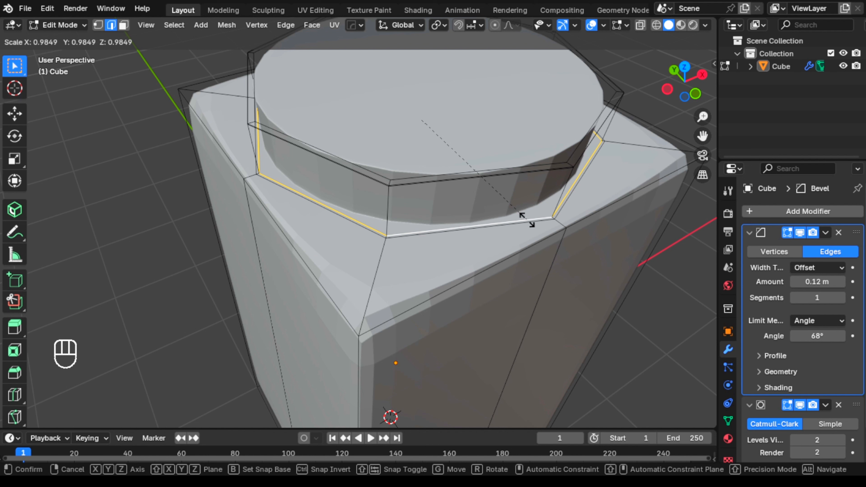
click(527, 219)
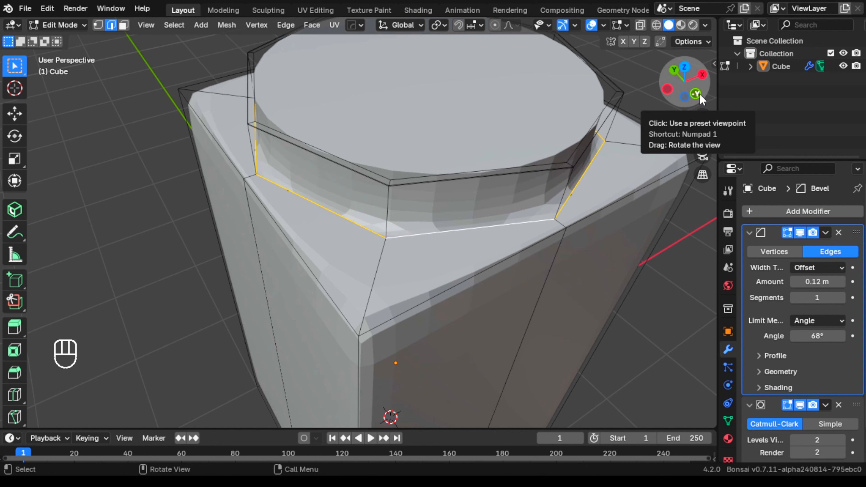
- Examine the collar's base loop and its distance to the container's edges in wireframe from the back and right orthographic views
click(675, 70)
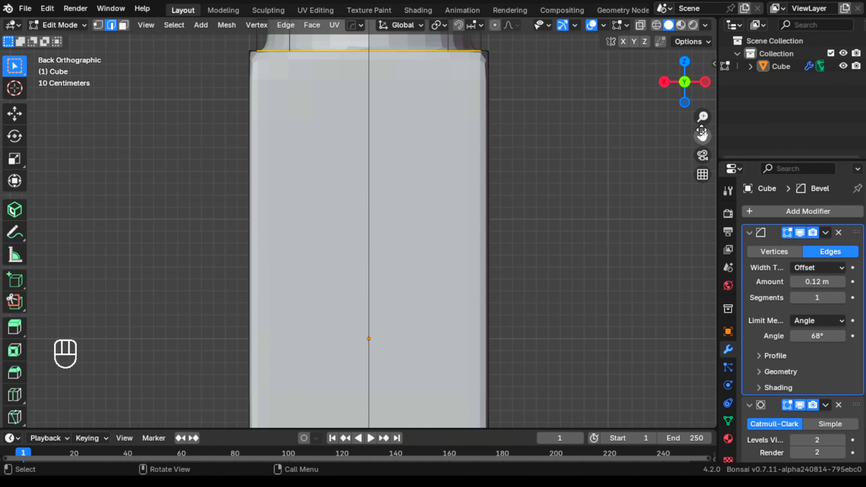
drag(702, 133, 689, 294)
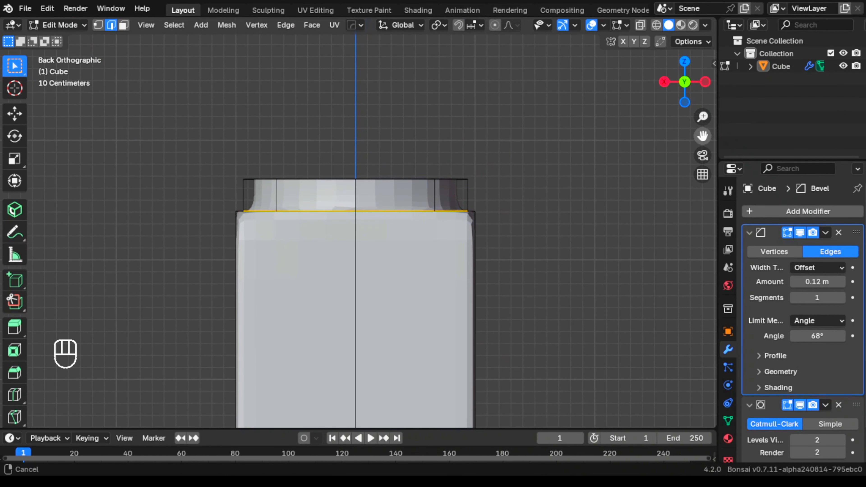
click(657, 25)
scroll(491, 188, up, 5)
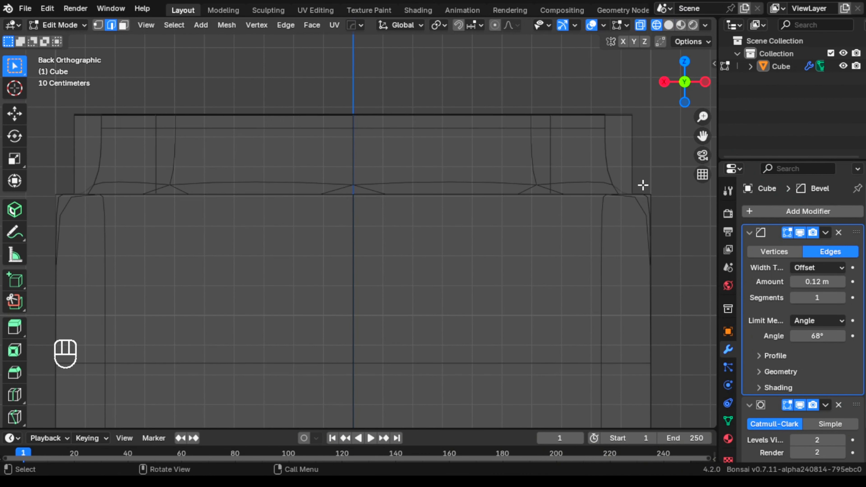
scroll(614, 179, down, 1)
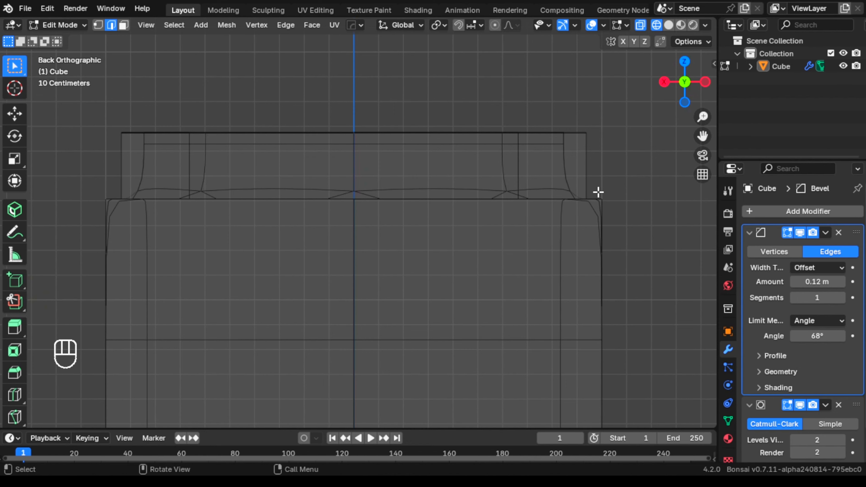
click(664, 82)
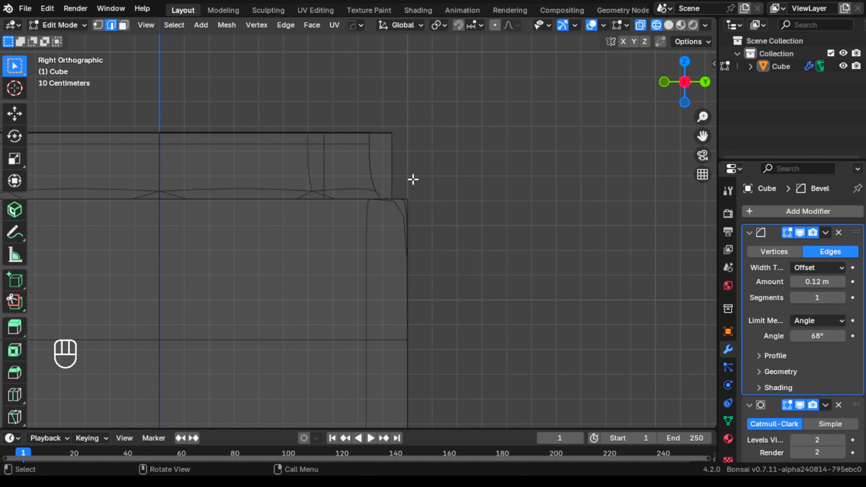
scroll(376, 195, up, 2)
middle_drag(400, 180, 662, 97)
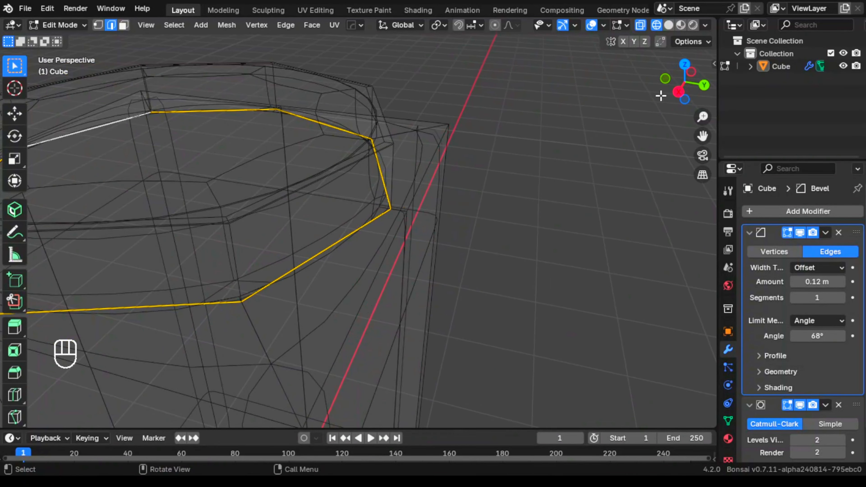
- In solid shading, add one horizontal loop cut around the collar and slide it down by about 0.94, close to the base
click(669, 26)
mouse_move(458, 162)
middle_down()
mouse_move(464, 187)
mouse_move(427, 192)
mouse_move(389, 159)
mouse_move(301, 158)
mouse_move(269, 138)
mouse_move(311, 145)
middle_up()
key(ctrl+r)
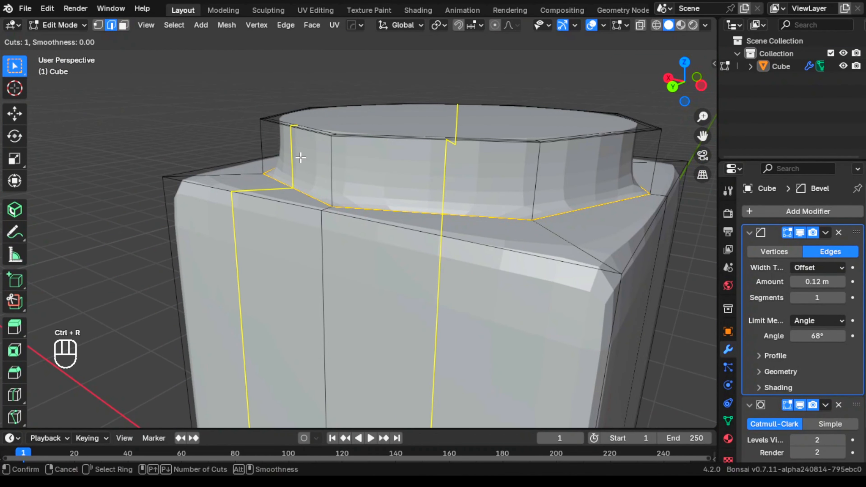
click(332, 164)
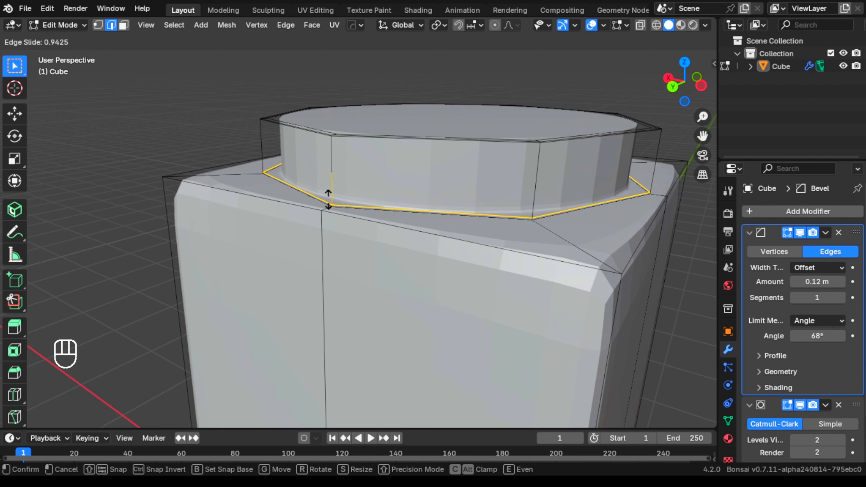
click(328, 199)
- Select the outer edge loop at the collar's base and scale it inward slightly, to about 0.99
middle_drag(220, 115, 405, 193)
scroll(393, 209, up, 4)
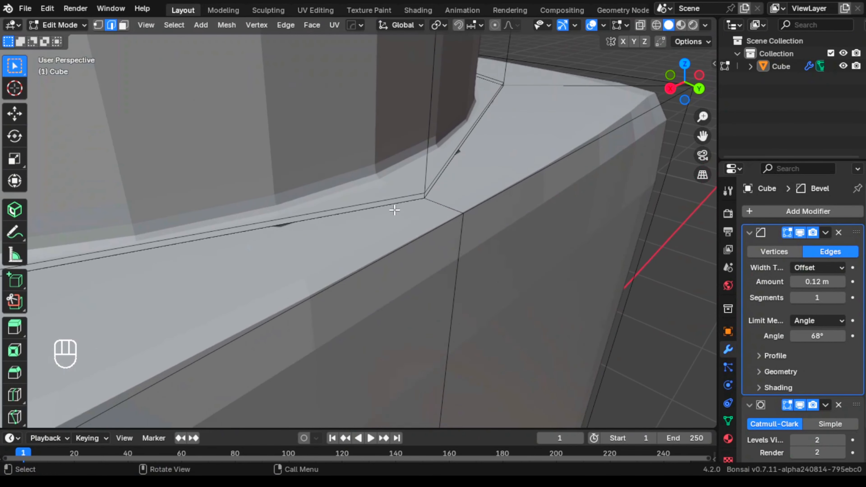
alt+click(410, 201)
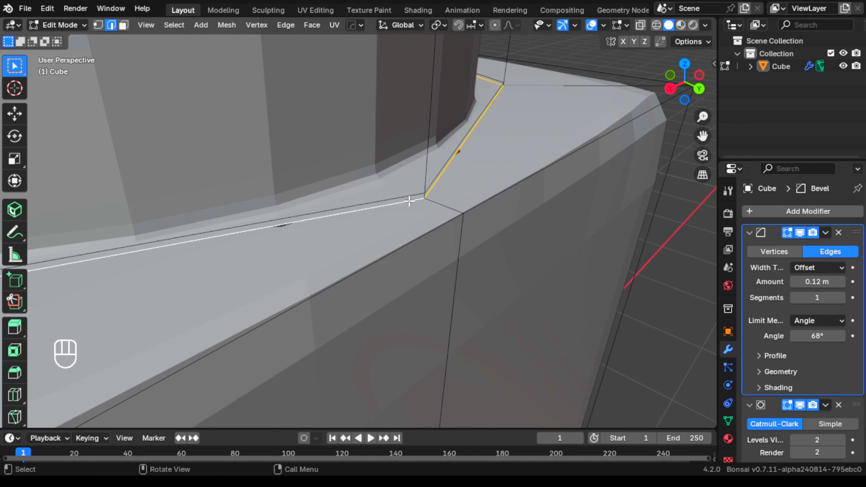
key(s)
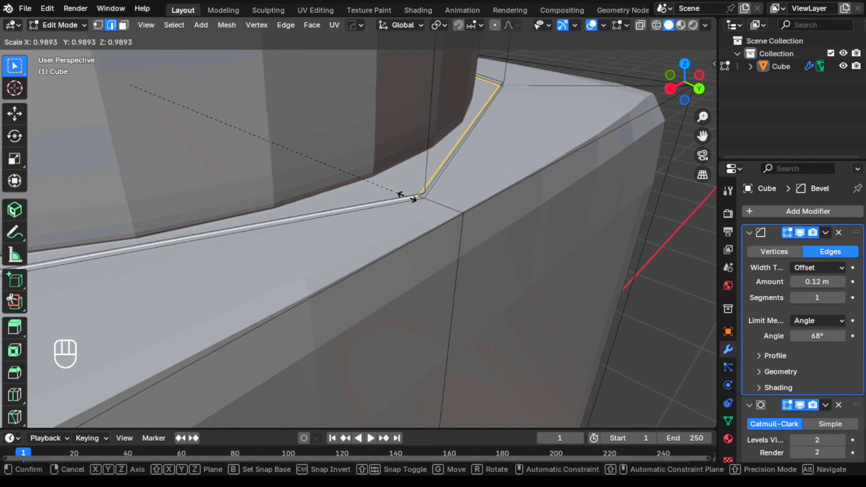
click(408, 197)
scroll(461, 159, down, 6)
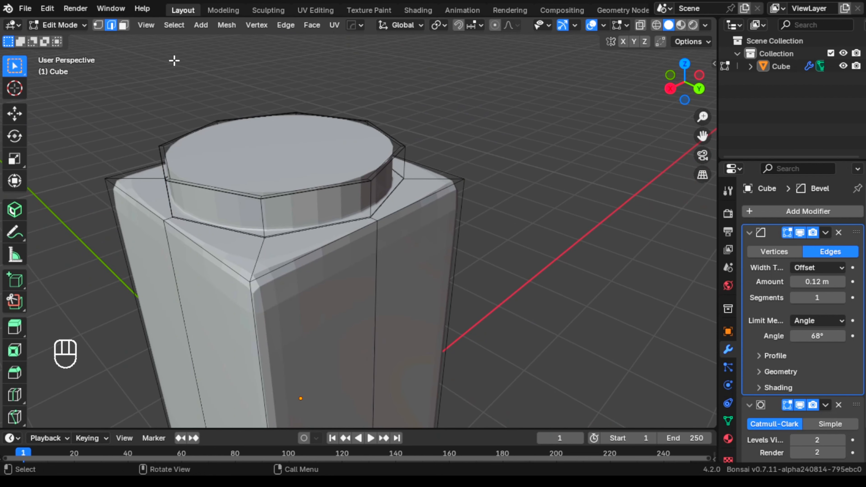
- Inspect the container's collar and rounded top in Object Mode from several angles
click(73, 25)
click(66, 37)
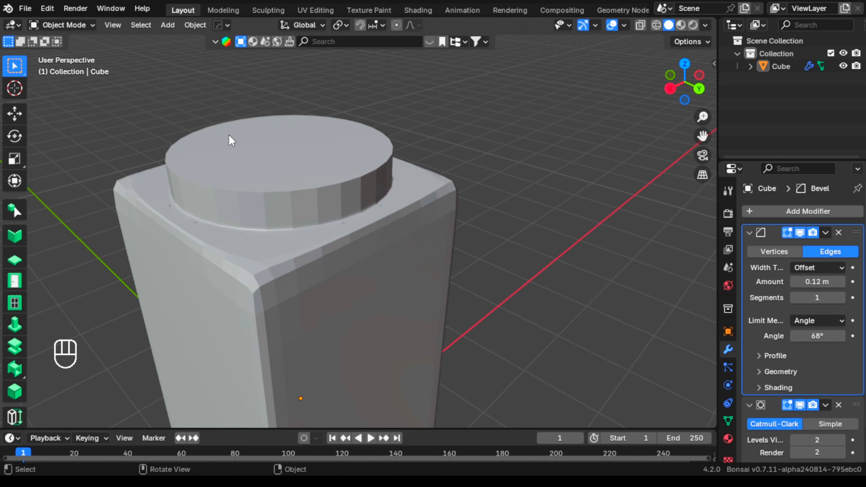
middle_drag(232, 141, 347, 168)
scroll(332, 121, down, 2)
middle_drag(303, 216, 494, 166)
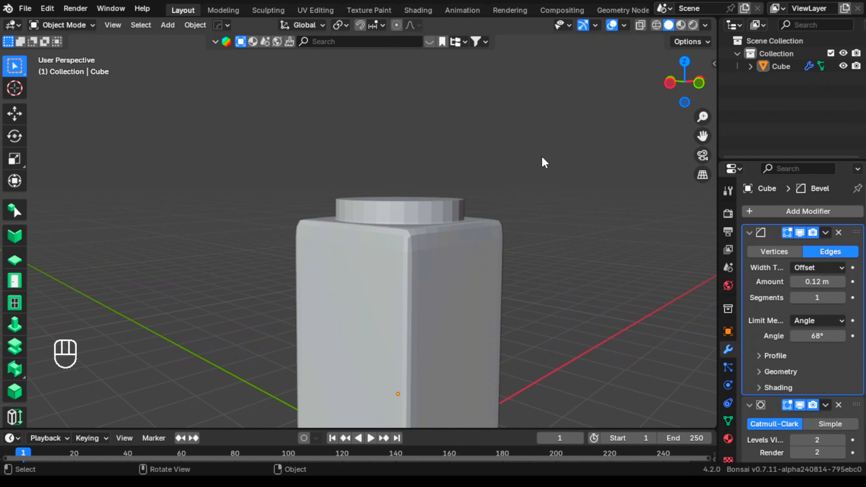
click(702, 84)
mouse_move(372, 222)
middle_down()
mouse_move(340, 254)
mouse_move(348, 239)
middle_up()
- Examine the collar and the body's upper edges as an Edit Mode wireframe, up close and from the front orthographic view
key(shift+z)
click(74, 29)
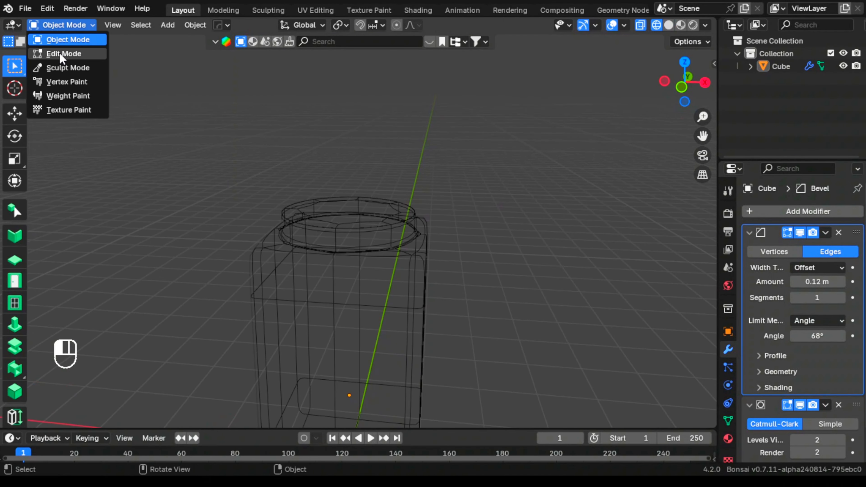
click(58, 52)
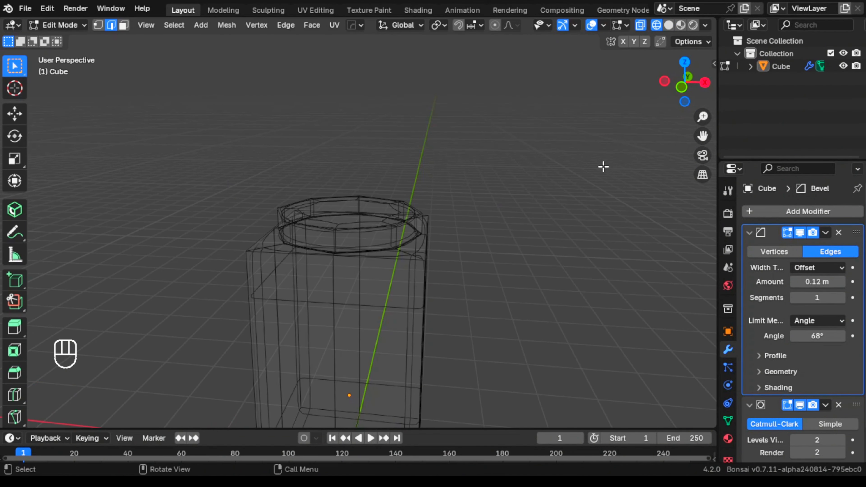
click(685, 89)
scroll(445, 174, down, 3)
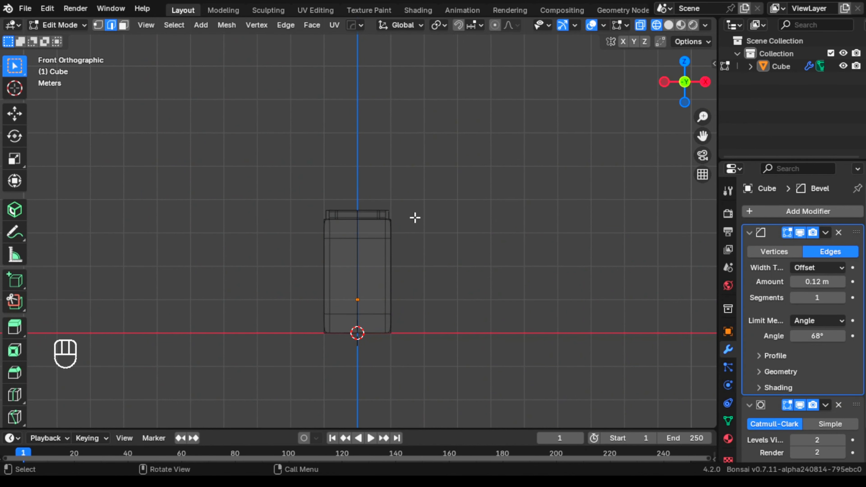
mouse_move(392, 231)
middle_down()
mouse_move(416, 209)
mouse_move(404, 252)
mouse_move(397, 246)
middle_up()
scroll(398, 246, up, 7)
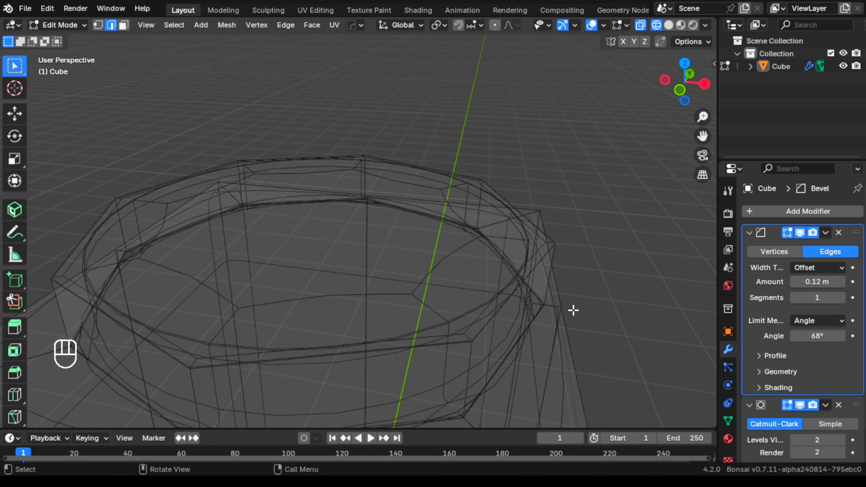
middle_drag(574, 310, 563, 271)
click(685, 83)
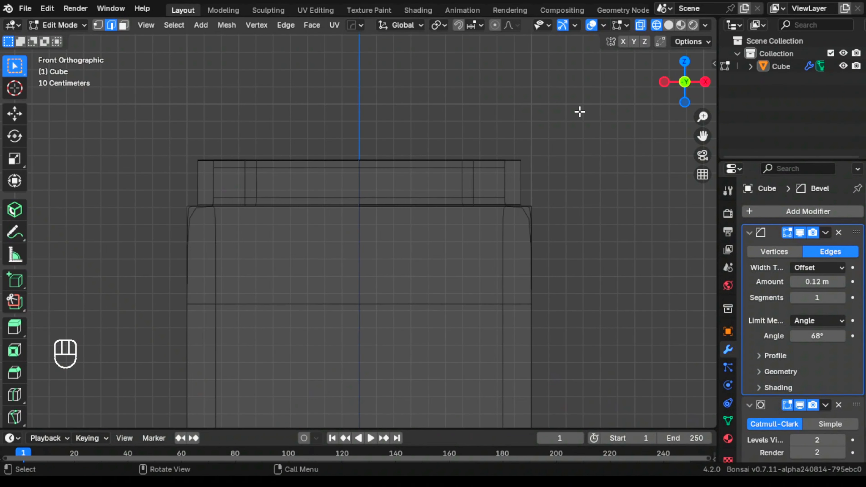
- Select the container's outer vertical edges on both sides in the front view and scale them outward along X to widen the body
scroll(532, 186, down, 4)
scroll(472, 236, down, 4)
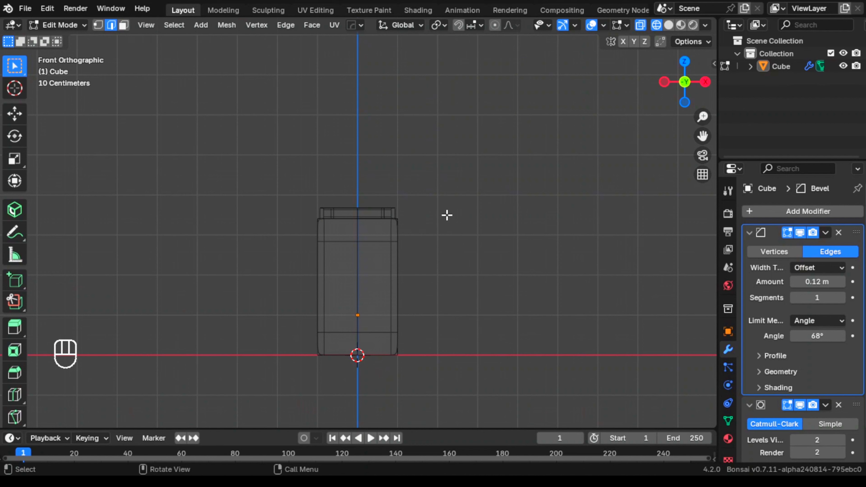
drag(428, 200, 397, 369)
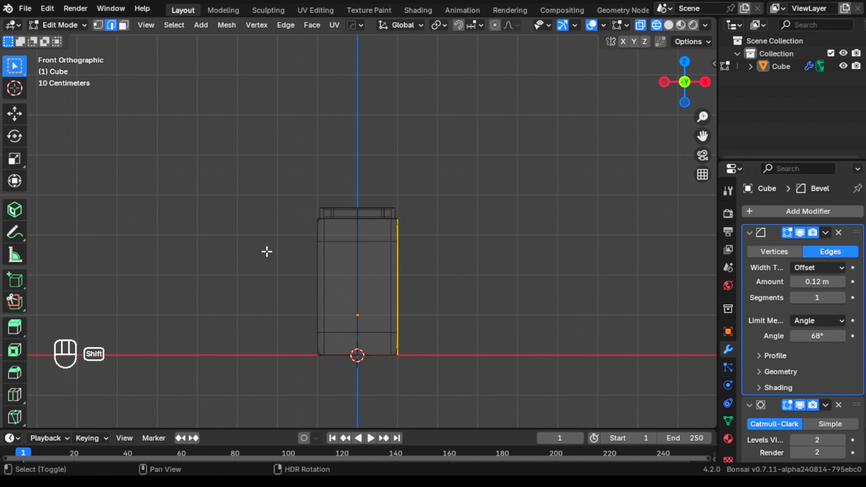
shift+drag(281, 207, 318, 379)
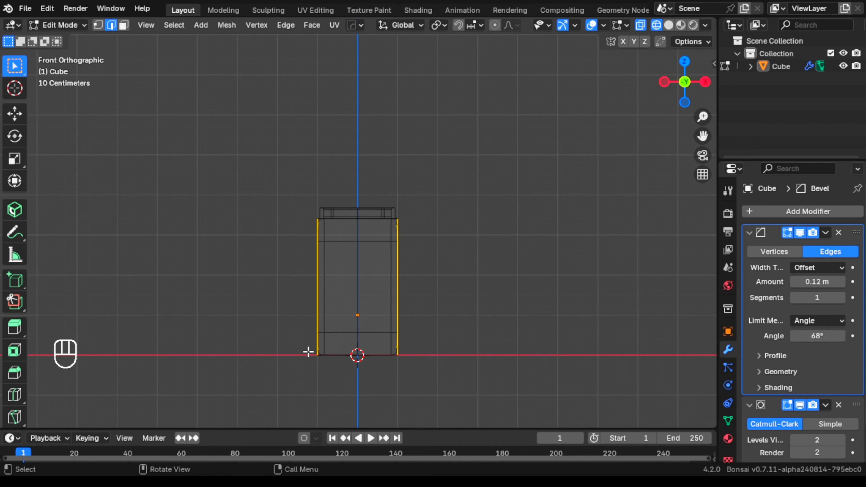
key(s)
key(x)
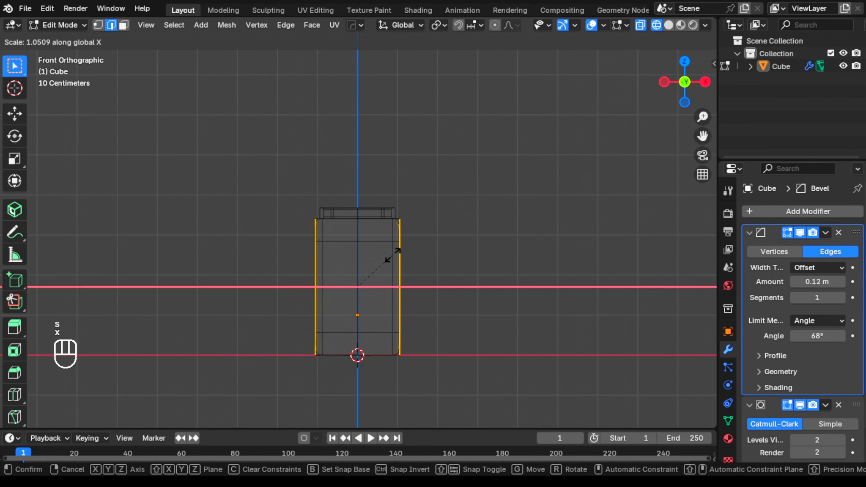
click(412, 258)
click(463, 168)
- Check the widened body in solid shading from perspective and the left orthographic view
middle_drag(462, 168, 565, 119)
scroll(408, 258, up, 3)
click(669, 26)
mouse_move(426, 130)
middle_down()
mouse_move(445, 163)
mouse_move(488, 182)
mouse_move(537, 186)
mouse_move(557, 168)
mouse_move(514, 184)
mouse_move(400, 147)
mouse_move(483, 116)
middle_up()
click(672, 83)
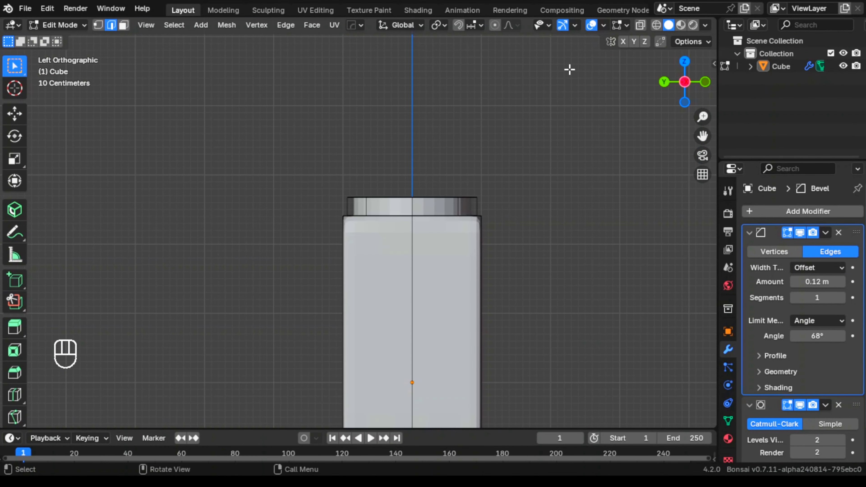
middle_drag(328, 186, 342, 193)
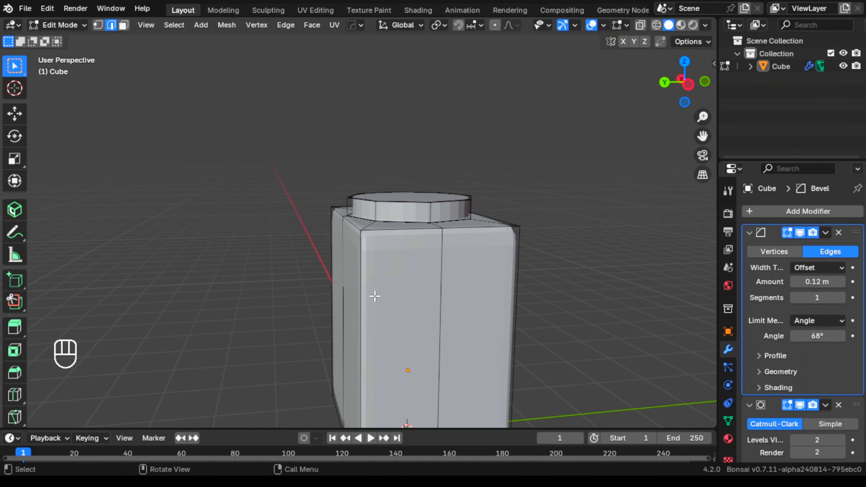
- Select the middle vertical edges on the two opposite wide faces and scale them slightly outward along Y
click(343, 296)
middle_drag(541, 233, 478, 201)
shift+click(464, 284)
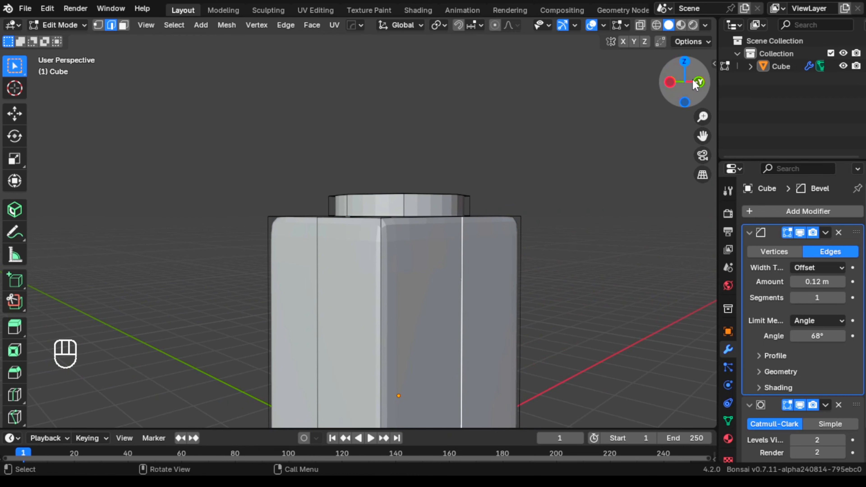
click(672, 84)
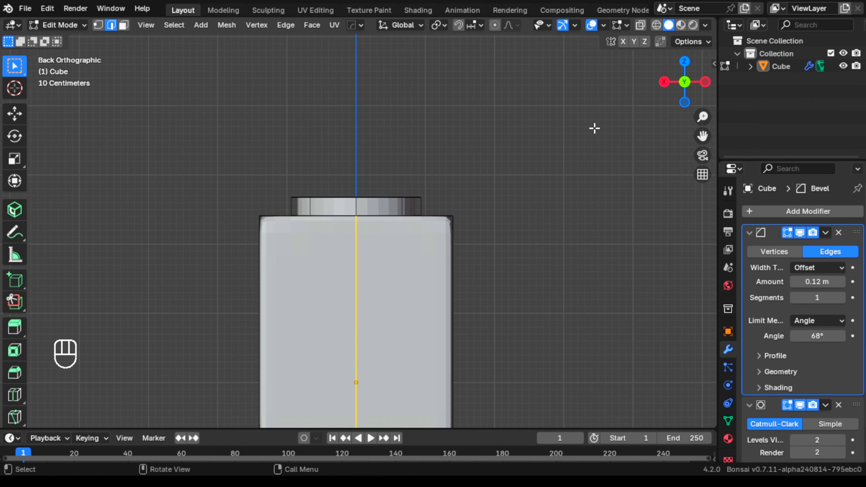
click(672, 83)
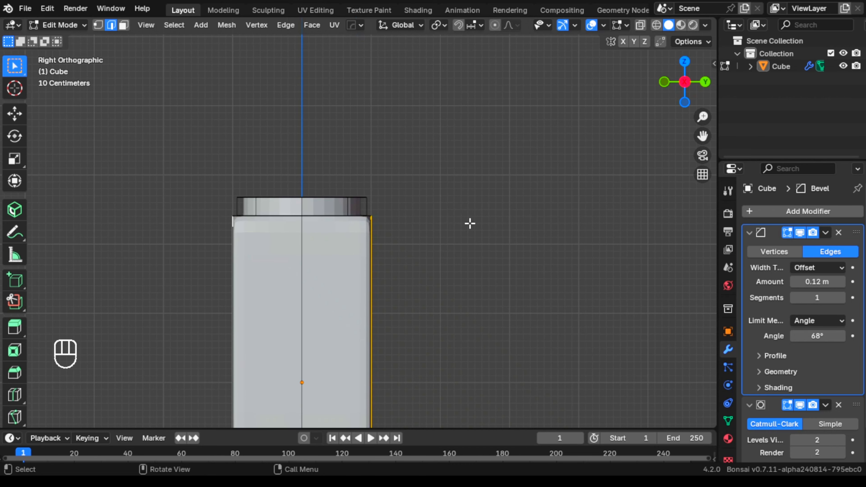
key(s)
key(y)
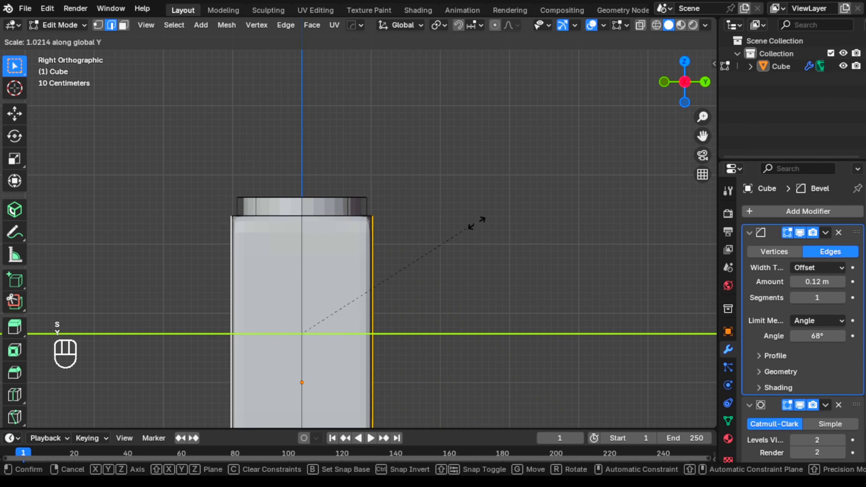
click(504, 217)
middle_drag(476, 169, 505, 171)
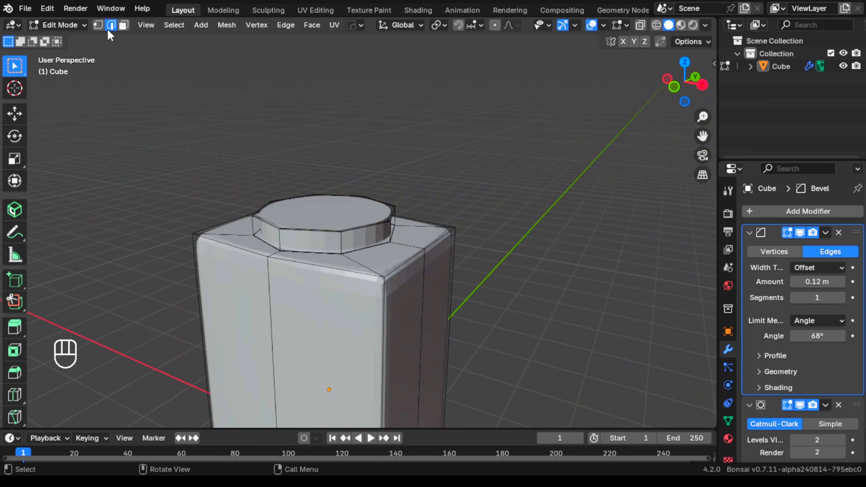
- Review the container's overall proportions in Object Mode from perspective and the front orthographic view
click(68, 25)
click(41, 40)
scroll(350, 160, down, 5)
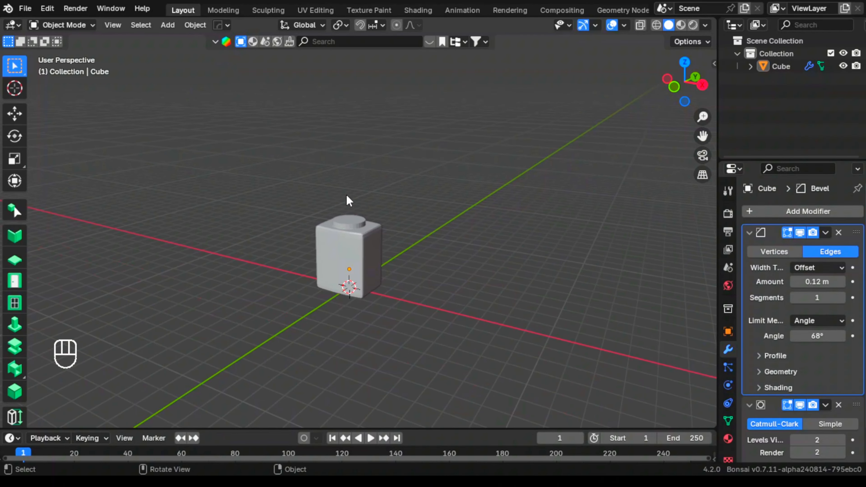
middle_drag(348, 199, 421, 197)
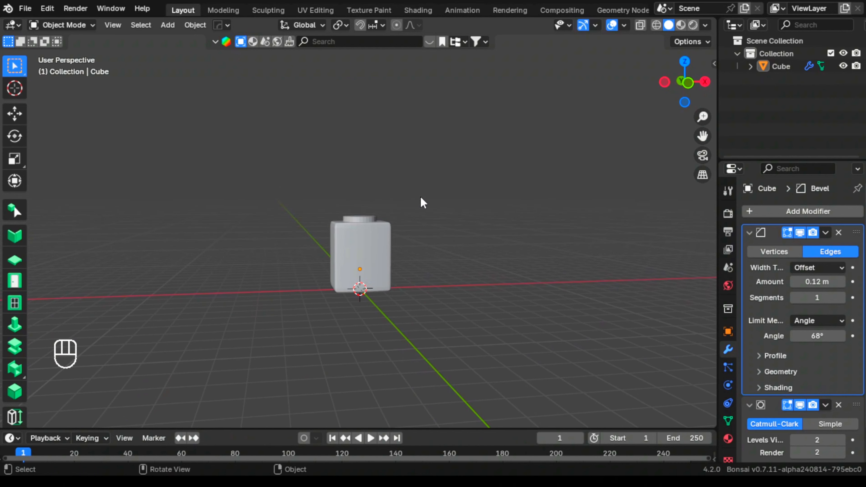
click(690, 83)
scroll(362, 243, up, 4)
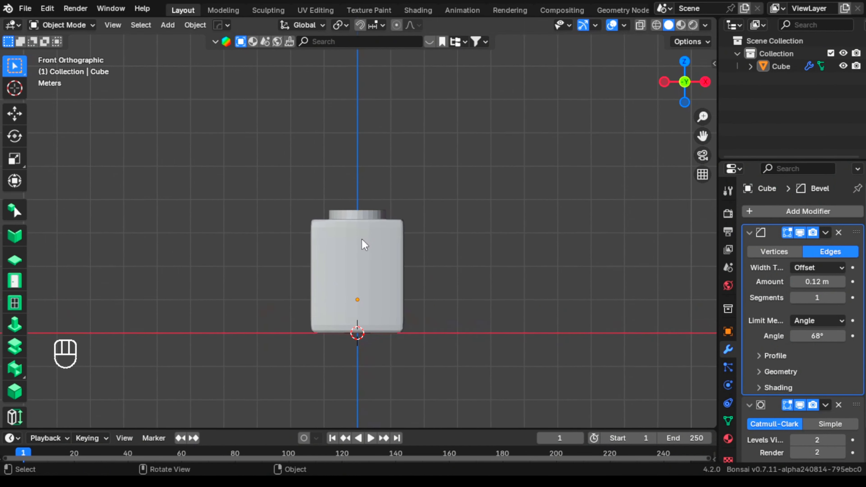
- In Edit Mode wireframe, select the collar and the body's top edges and move them up along Z to make the container taller
click(657, 25)
mouse_move(238, 146)
mouse_down()
mouse_move(394, 240)
mouse_move(453, 246)
mouse_up()
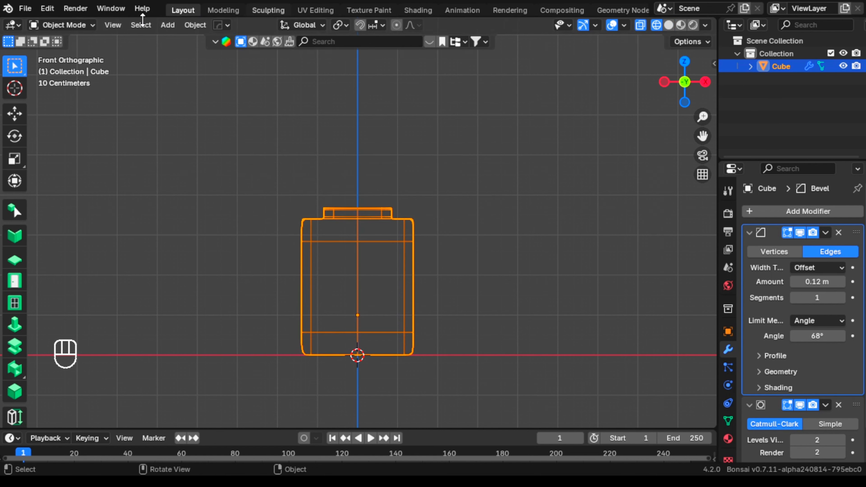
click(62, 25)
click(63, 54)
drag(258, 170, 437, 250)
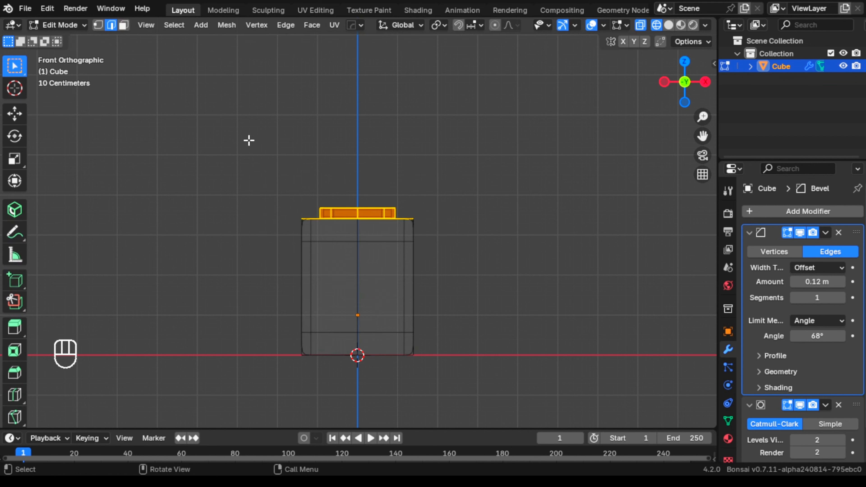
key(g)
key(z)
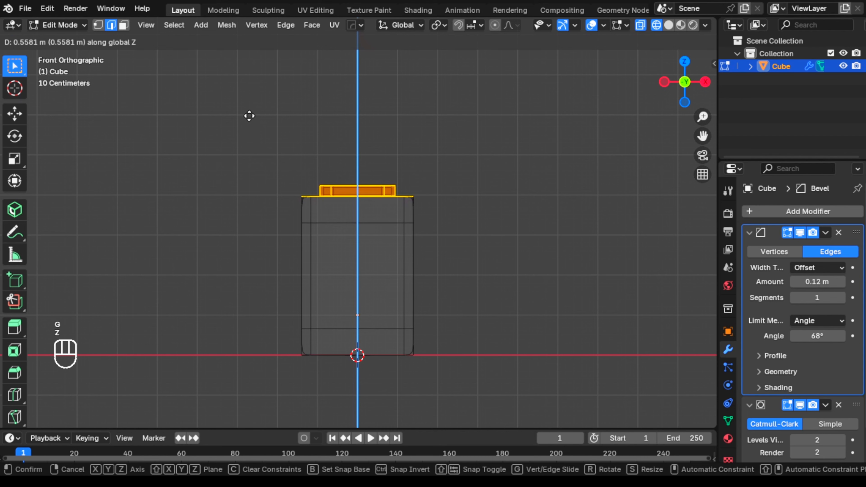
click(249, 109)
click(430, 130)
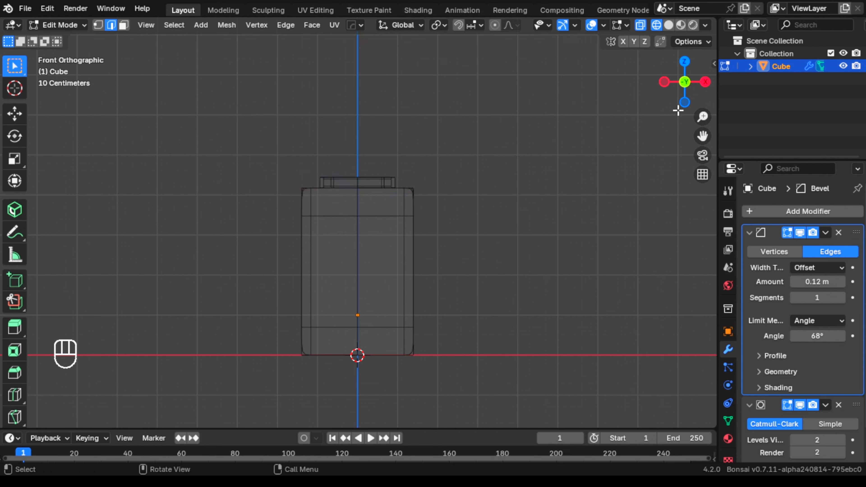
- Return to Object Mode in solid shading and apply Shade Smooth to the container
click(668, 25)
click(58, 25)
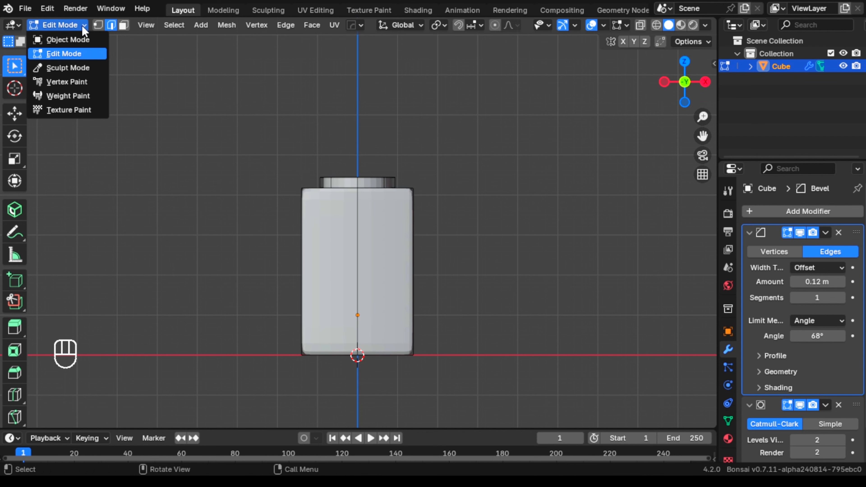
click(68, 37)
middle_drag(356, 135, 456, 176)
scroll(402, 194, up, 3)
scroll(454, 169, down, 4)
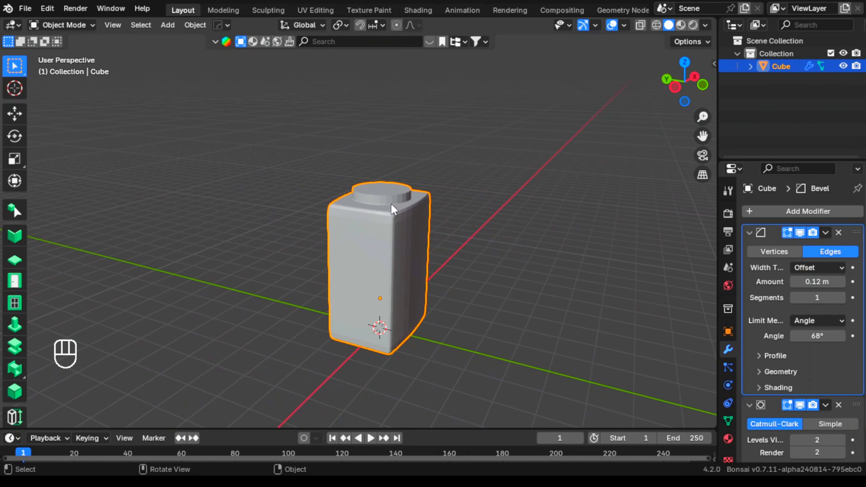
right_click(353, 153)
click(335, 101)
scroll(408, 237, up, 3)
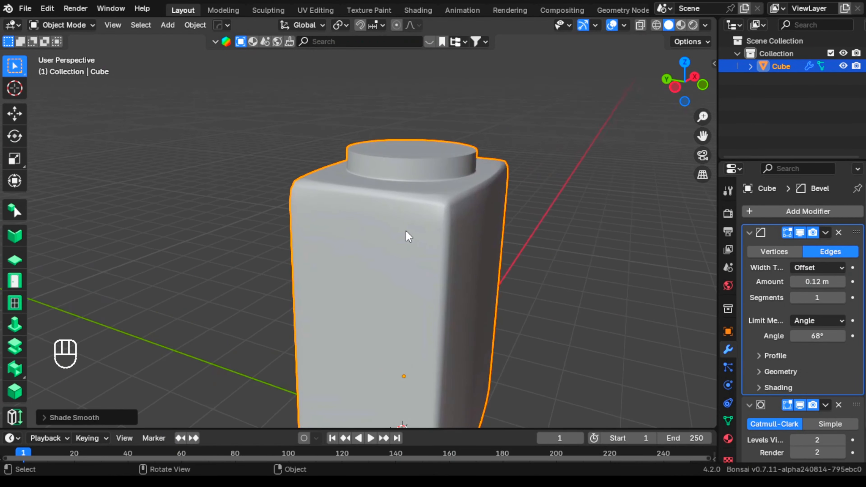
middle_drag(406, 234, 367, 184)
scroll(365, 180, down, 5)
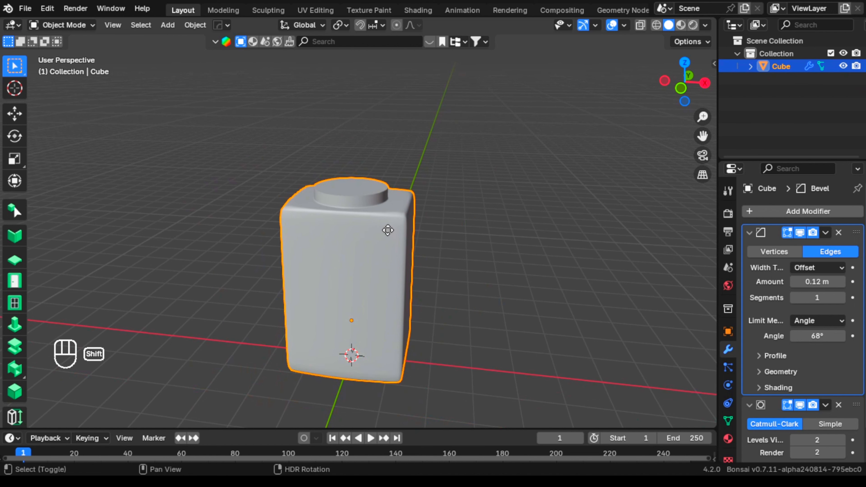
- Duplicate the container in place, keeping the copy at the original position
key(shift+d)
right_click(396, 229)
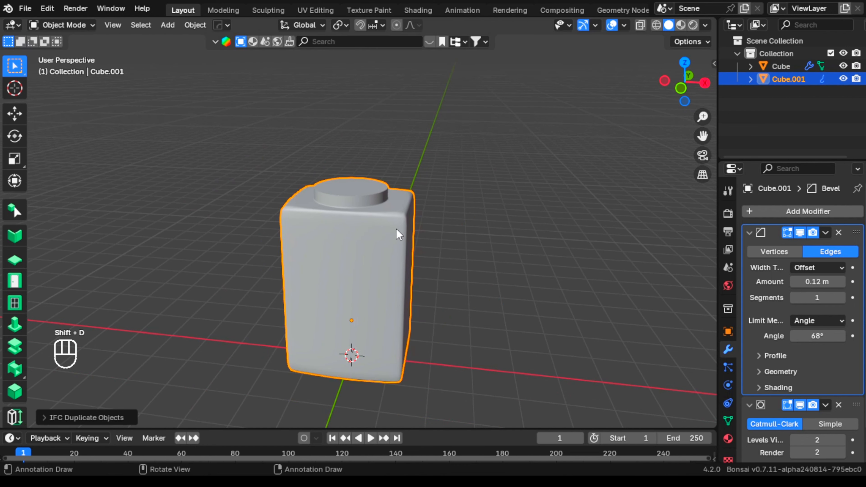
click(490, 188)
- In front view with overlays hidden and X-ray on, select the duplicate container and scale it uniformly to about 0.92
click(681, 88)
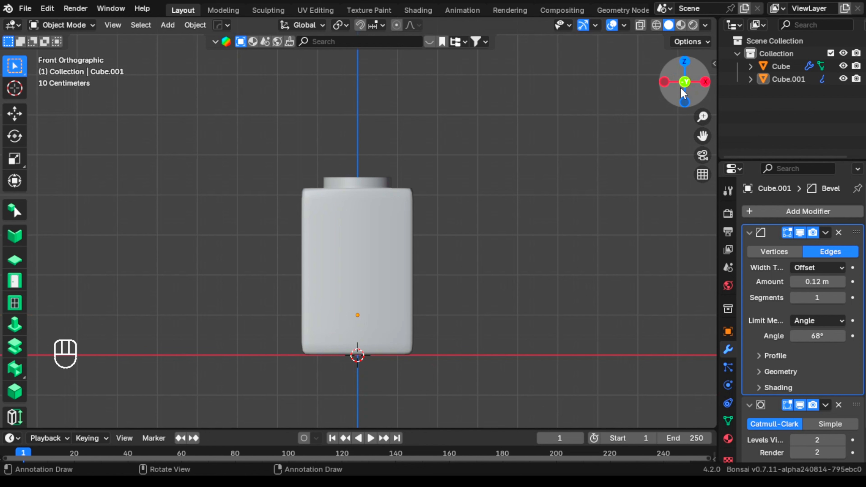
scroll(377, 251, up, 1)
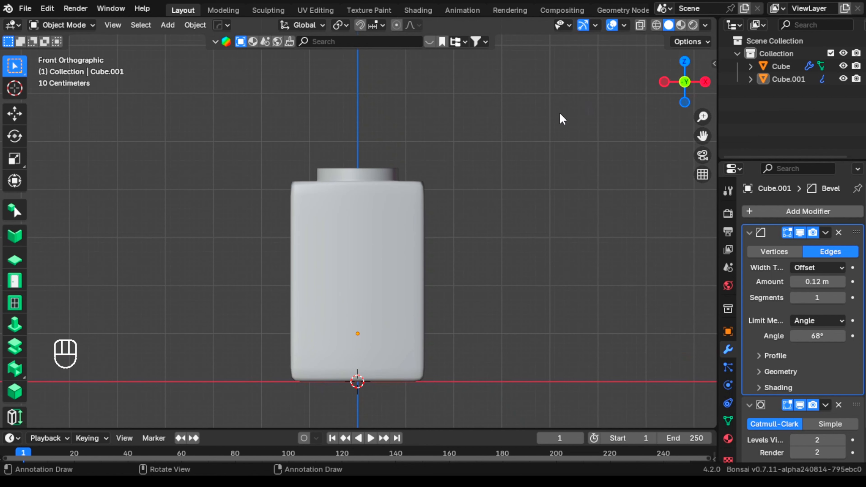
click(657, 25)
click(613, 24)
click(670, 25)
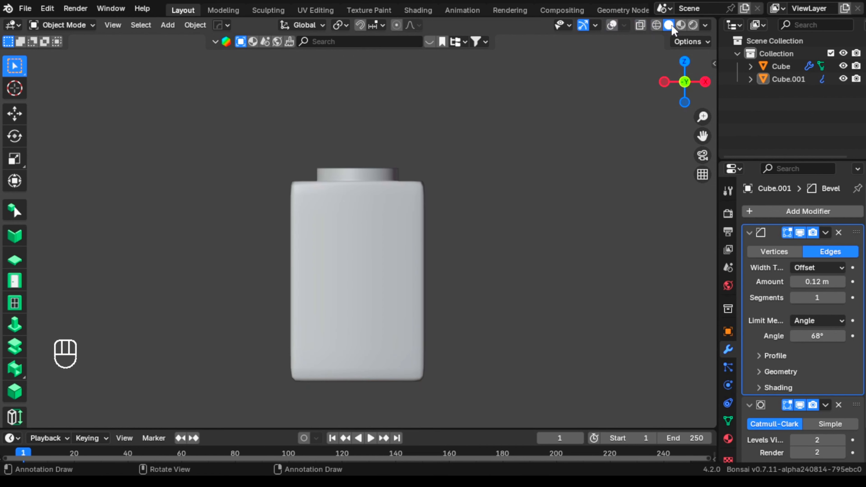
click(641, 25)
click(785, 79)
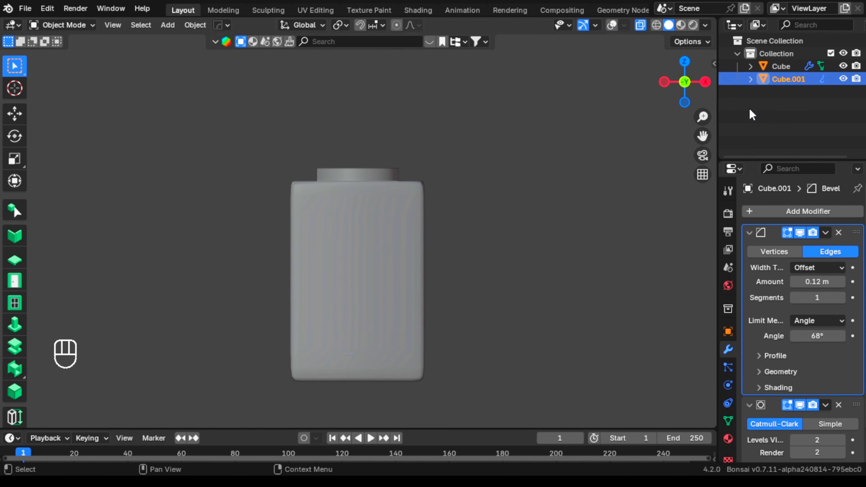
key(s)
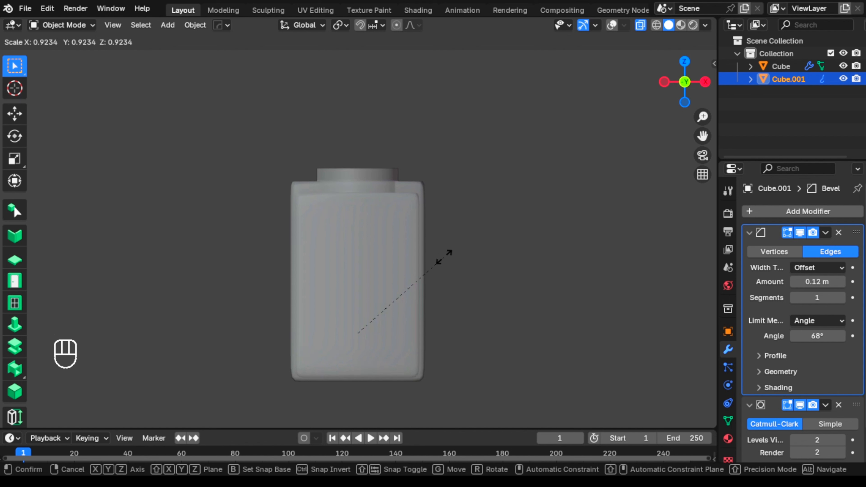
click(443, 259)
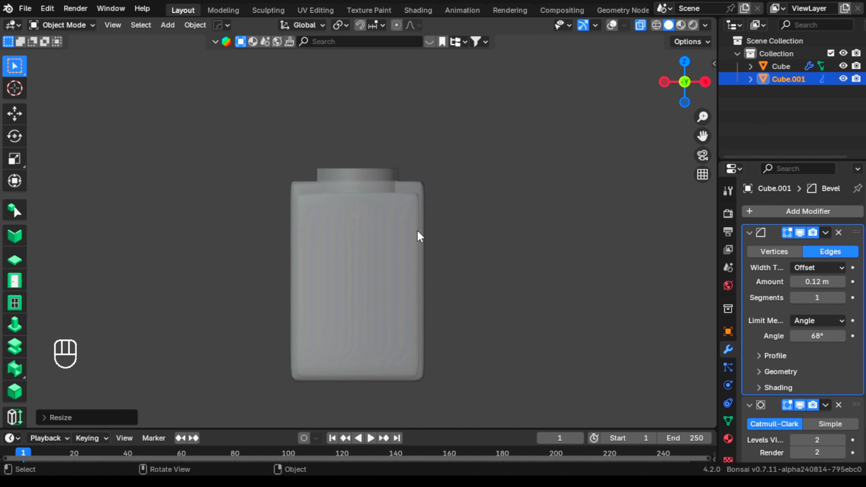
- Move the scaled-down duplicate up about 0.16 m along Z so its body top sits just below the outer container's
scroll(369, 215, up, 4)
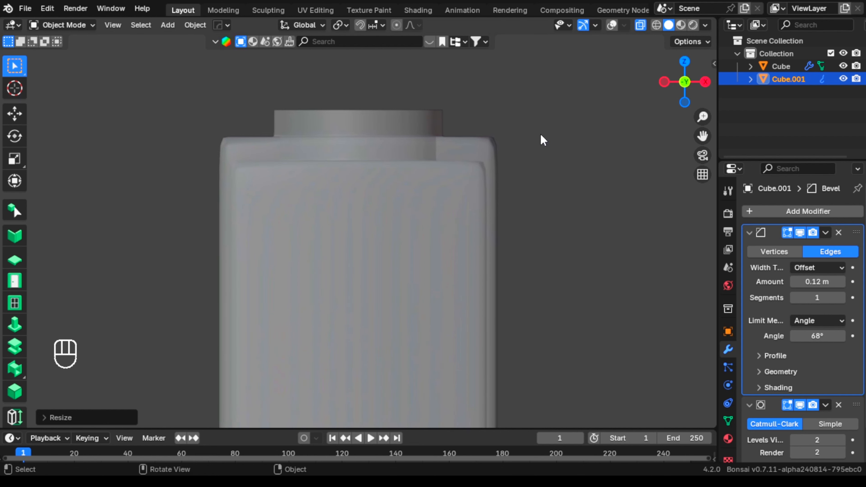
key(g)
key(z)
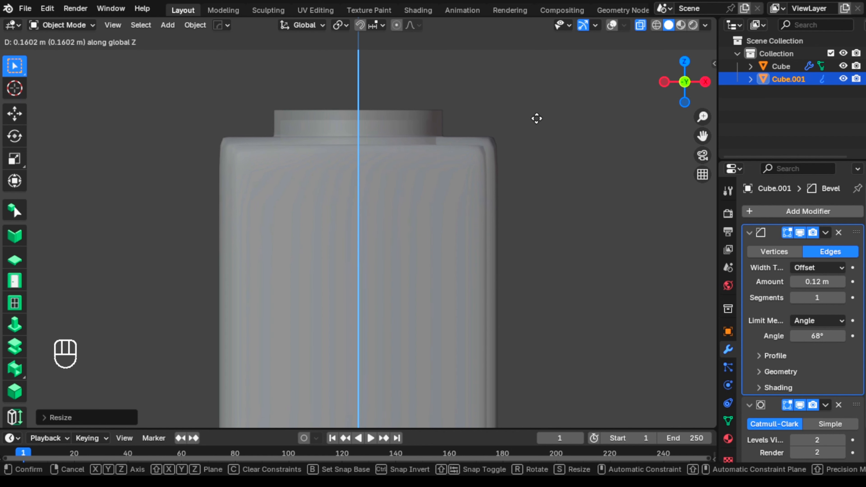
click(537, 119)
click(547, 116)
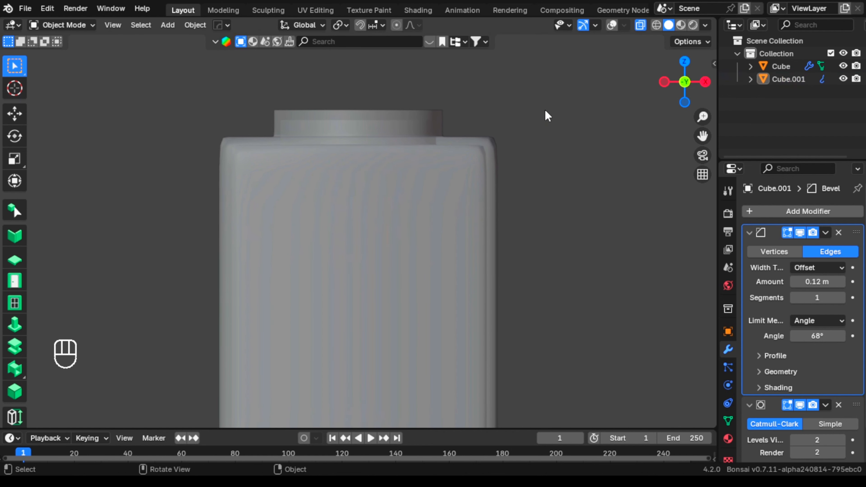
- In Edit Mode wireframe, select the duplicate's upper collar vertices and move them up about 0.10 m along Z
click(656, 24)
drag(215, 147, 478, 231)
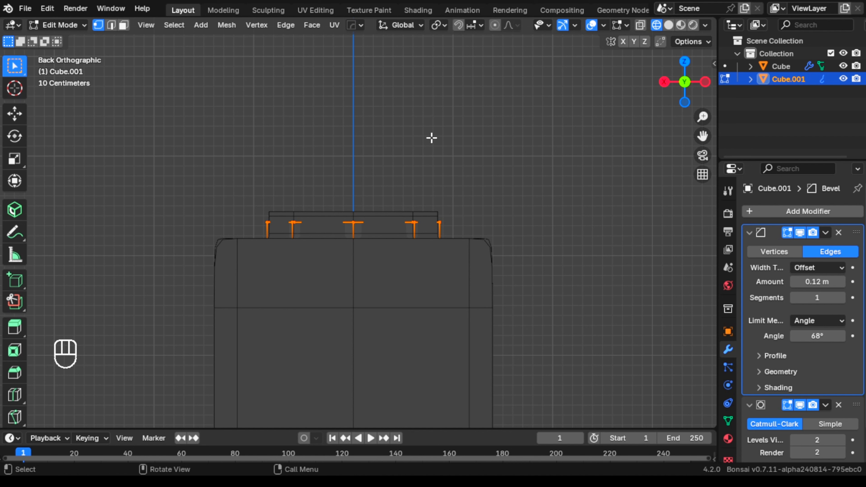
key(g)
key(z)
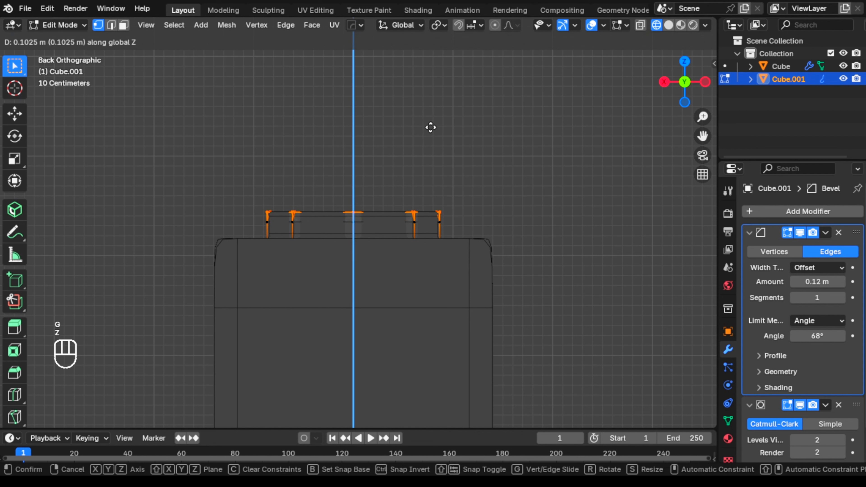
click(431, 127)
- Nudge the duplicate's collar top up about 0.003 m along Z to line up with the outer collar's rim
scroll(372, 216, up, 5)
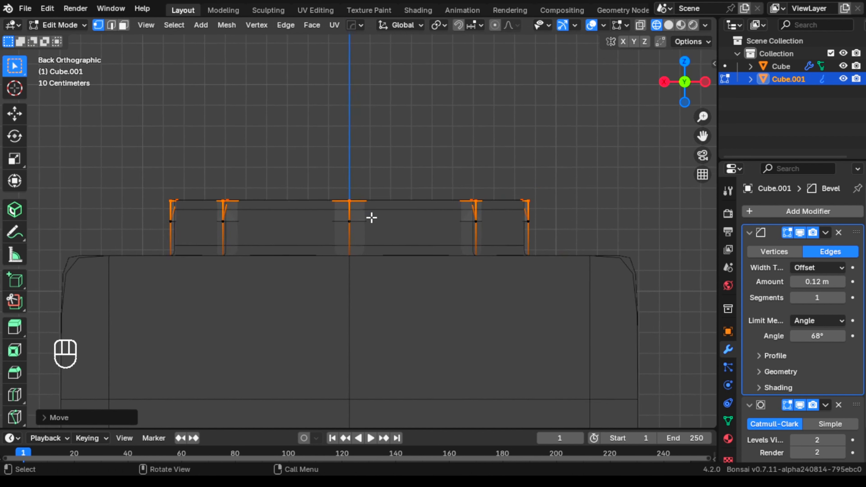
key(g)
key(z)
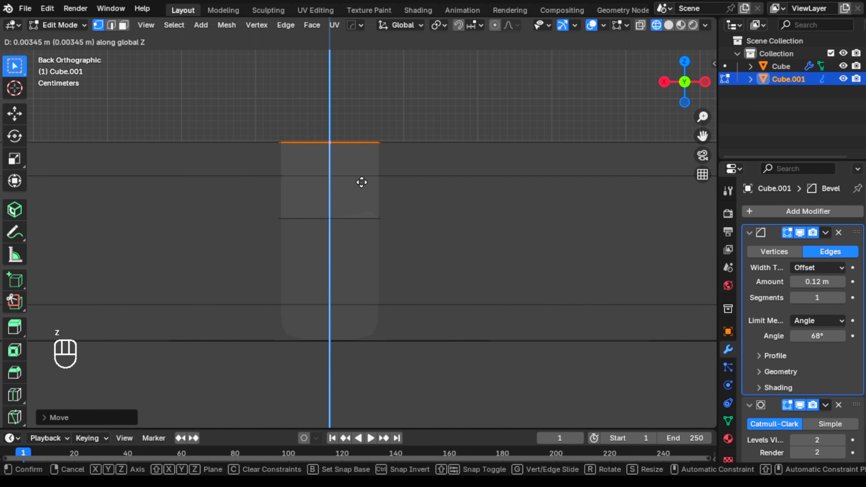
click(363, 184)
click(426, 107)
scroll(426, 108, down, 5)
middle_drag(425, 108, 624, 126)
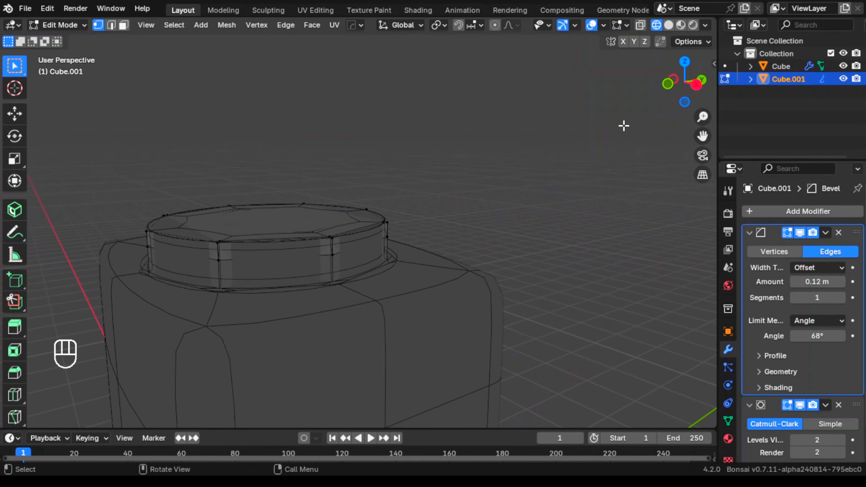
- Restore solid shading, return to Object Mode and deselect the duplicate container
click(669, 25)
mouse_move(351, 165)
middle_down()
mouse_move(453, 159)
mouse_move(370, 154)
mouse_move(376, 238)
middle_up()
click(59, 25)
click(68, 38)
click(398, 174)
- Select the outer container and, in Edit Mode with face selection, delete the cap face on top of its collar
click(301, 294)
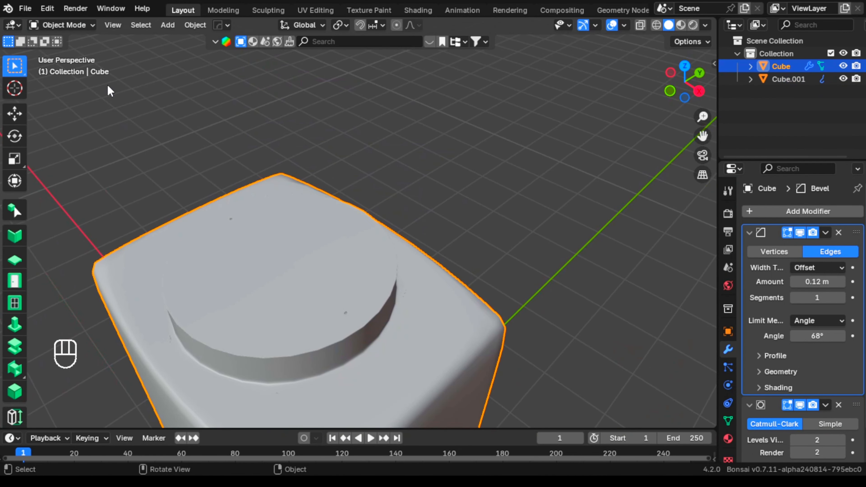
click(86, 24)
click(60, 25)
click(89, 25)
click(61, 52)
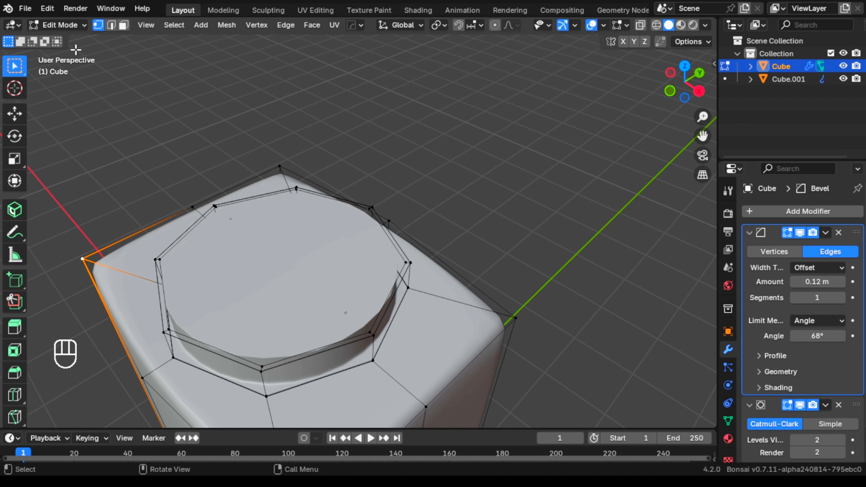
click(124, 25)
click(276, 260)
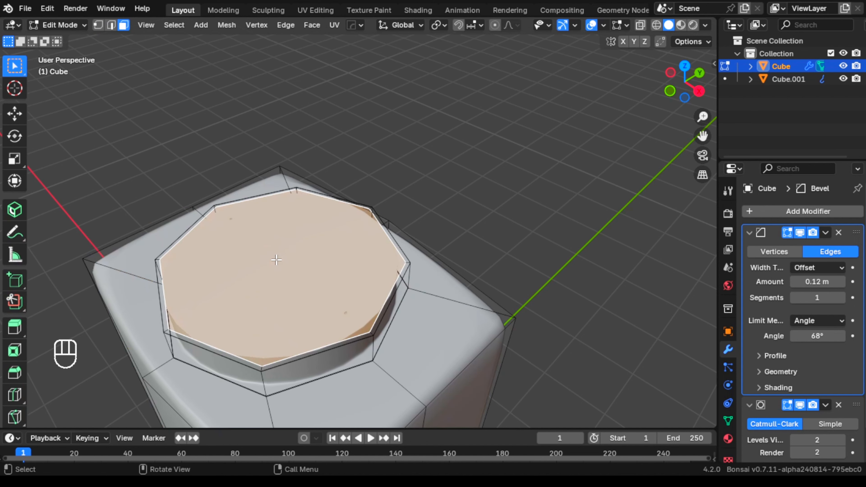
key(x)
click(276, 261)
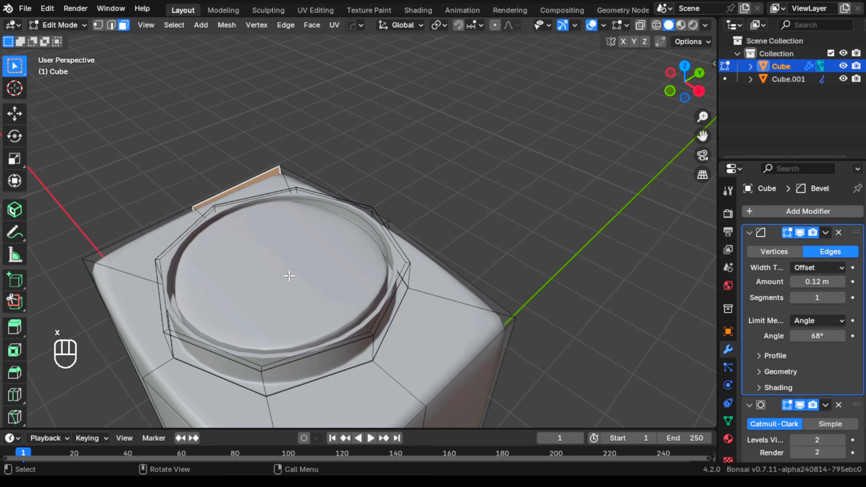
- Switch editing to the inner container and delete the cap face on top of its collar to open it
middle_drag(309, 267, 342, 235)
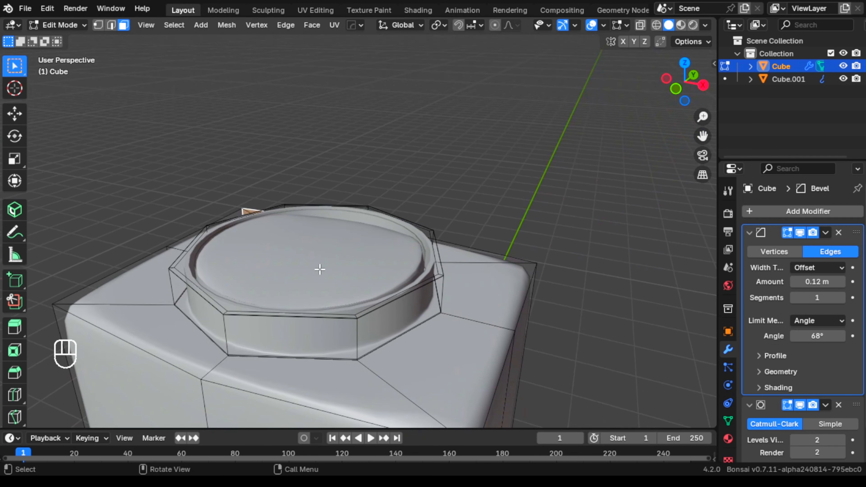
middle_drag(320, 269, 222, 261)
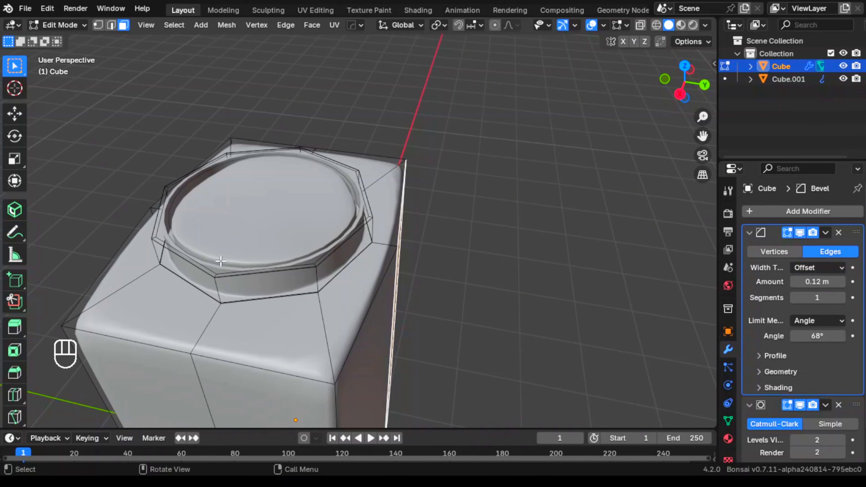
click(811, 80)
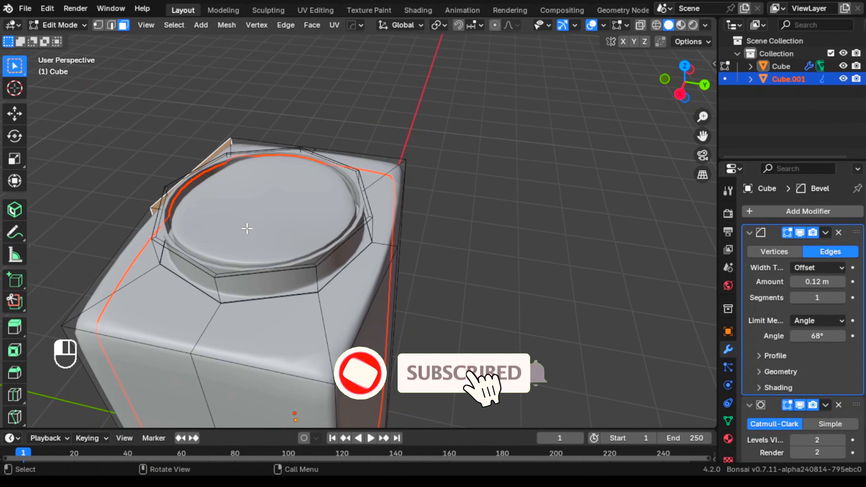
click(83, 26)
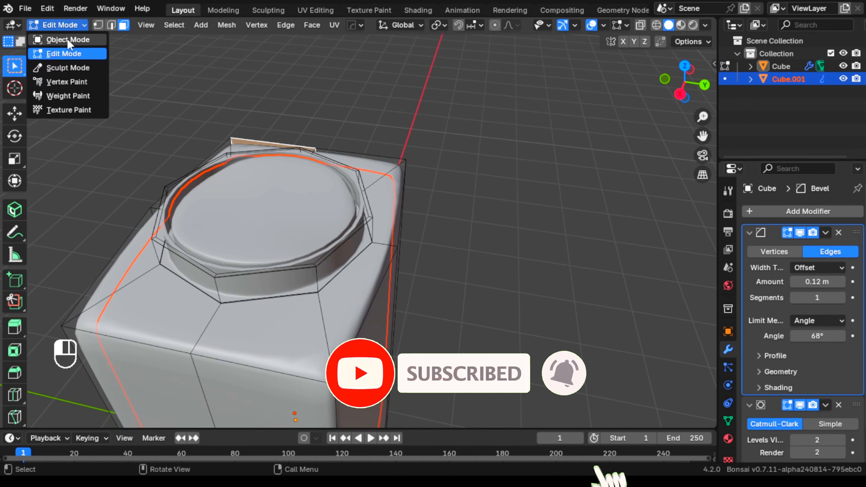
click(69, 40)
click(338, 150)
click(244, 220)
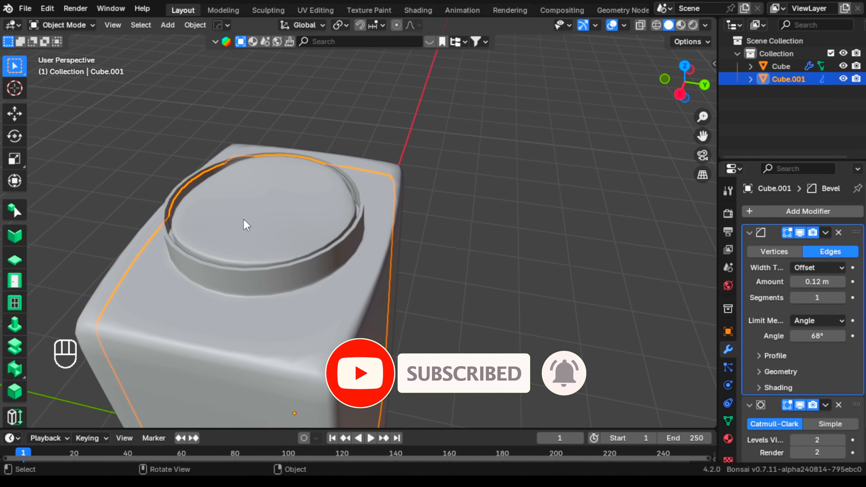
click(61, 25)
click(70, 52)
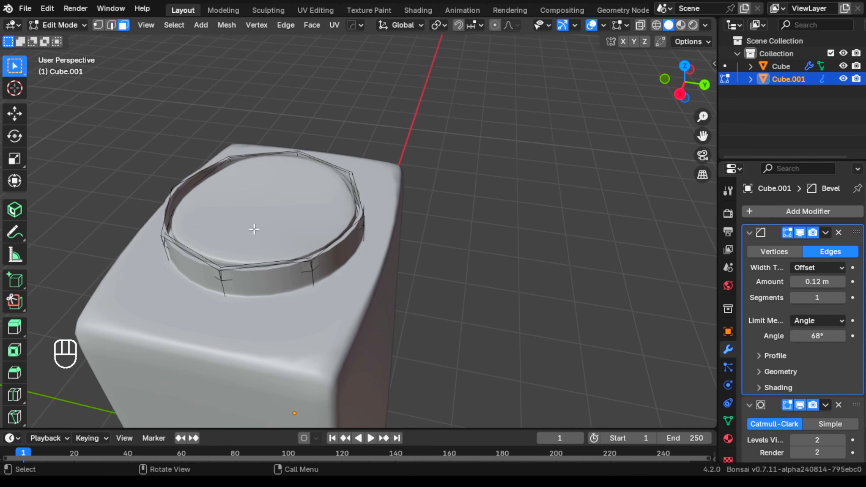
key(x)
click(254, 227)
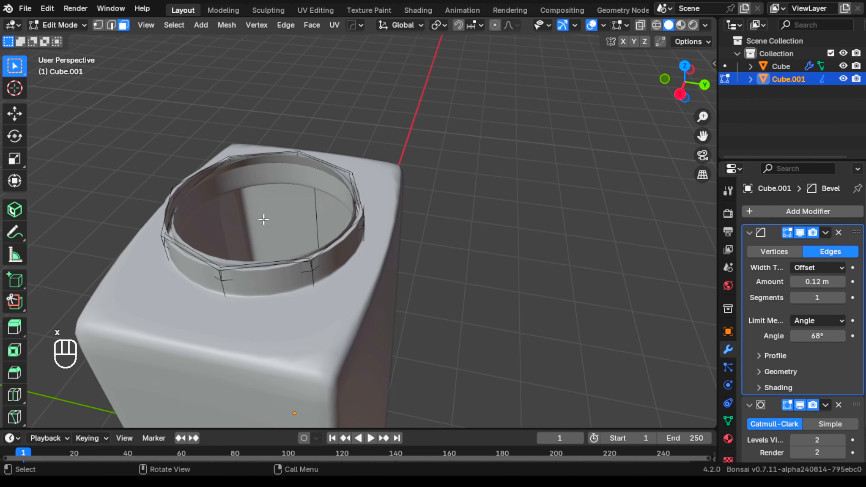
- Return to Object Mode and turn on the Face Orientation overlay to check the normals of both containers
middle_drag(281, 182, 361, 248)
scroll(398, 212, up, 3)
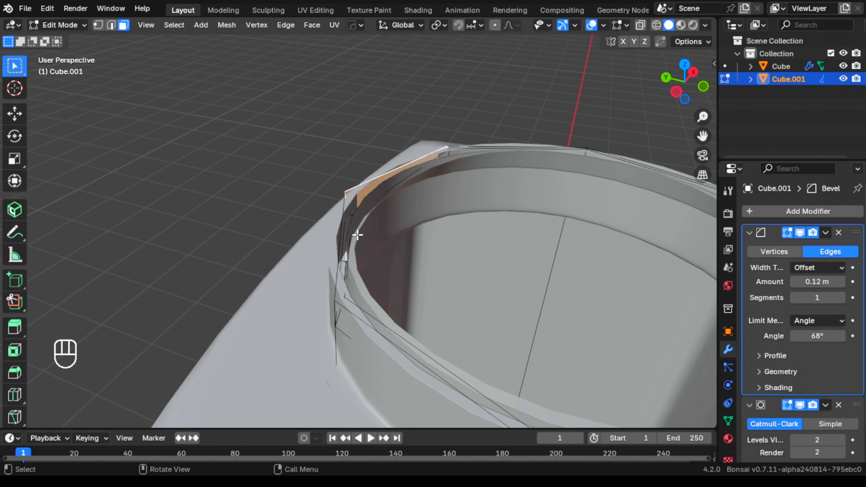
middle_drag(374, 207, 438, 205)
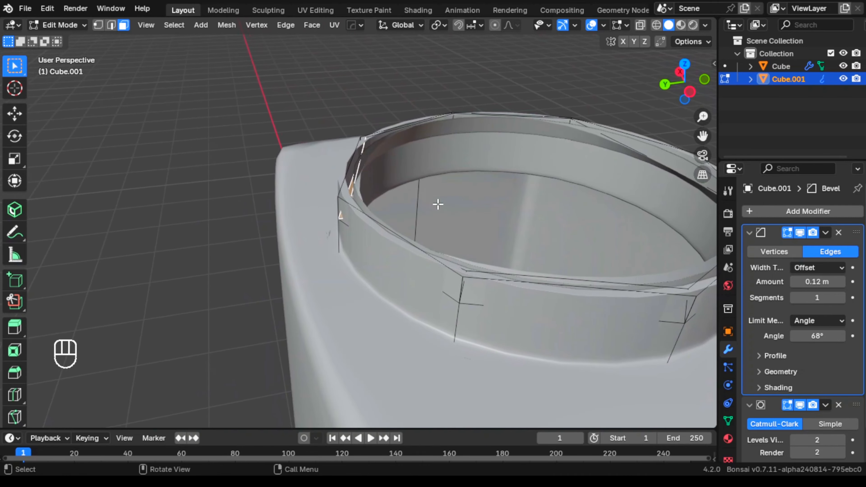
middle_drag(396, 161, 480, 156)
scroll(480, 157, down, 6)
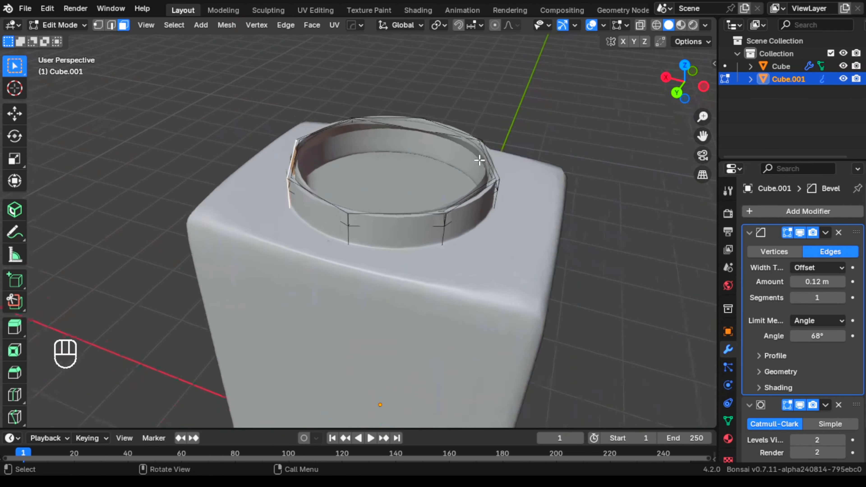
click(558, 125)
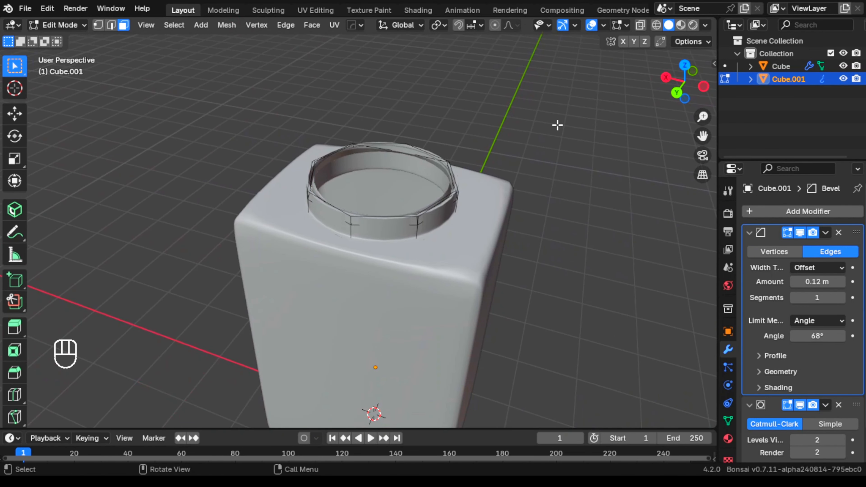
click(84, 26)
click(67, 37)
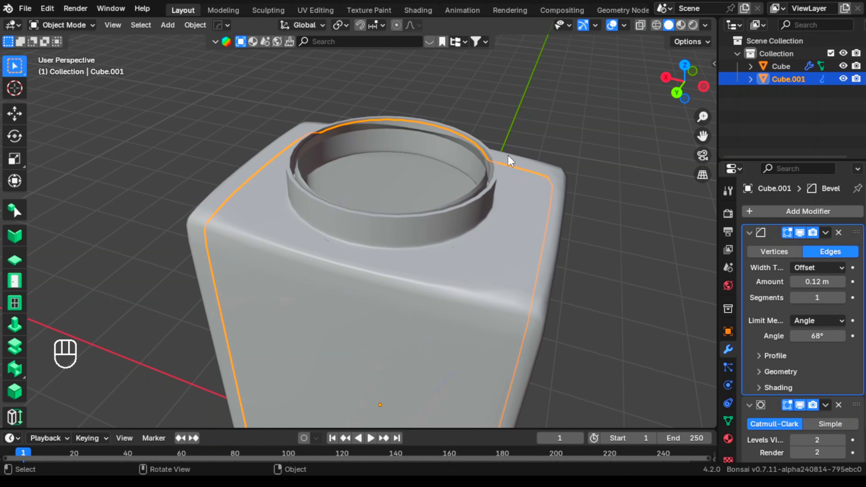
click(624, 26)
click(545, 257)
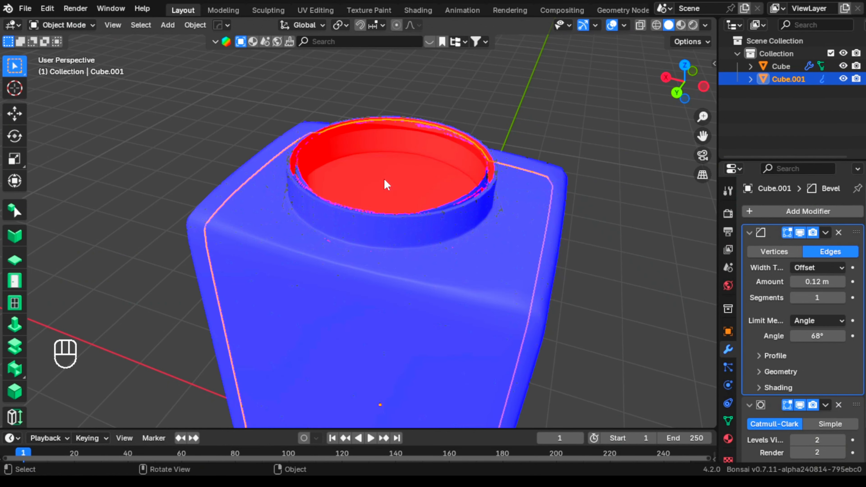
middle_drag(386, 184, 366, 168)
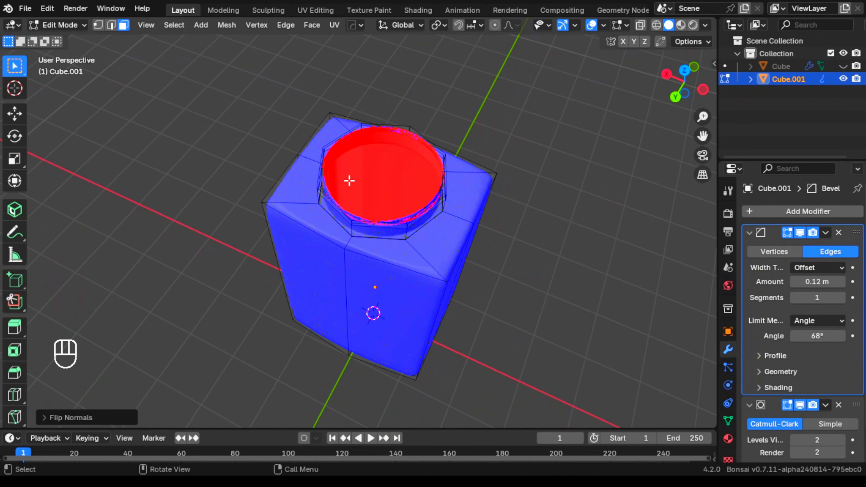
- Select all of the inner container's faces in Edit Mode and flip their normals
key(a)
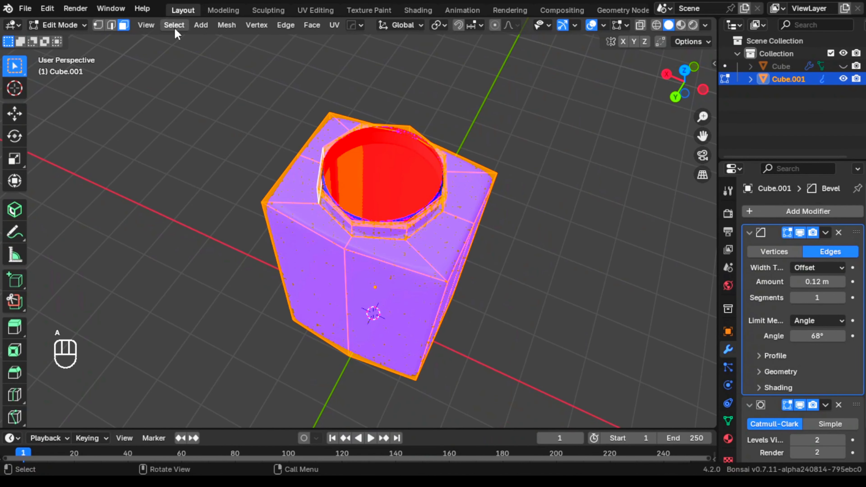
click(226, 24)
mouse_move(280, 271)
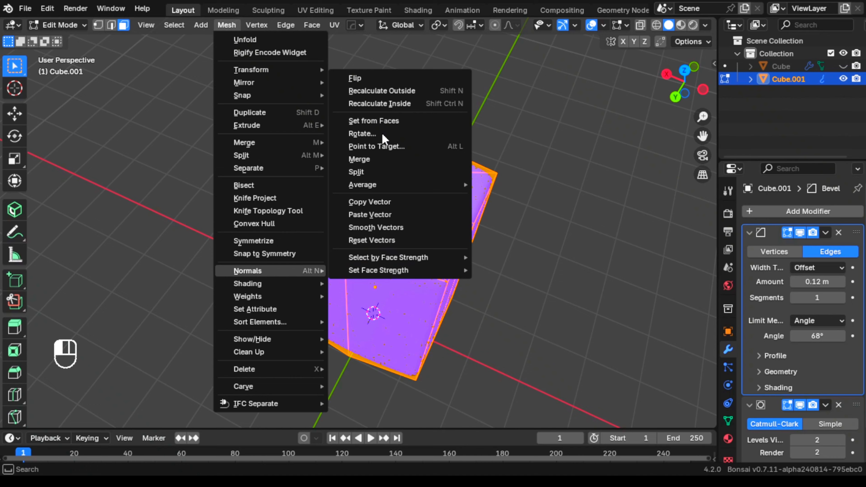
click(357, 78)
middle_drag(357, 78, 519, 193)
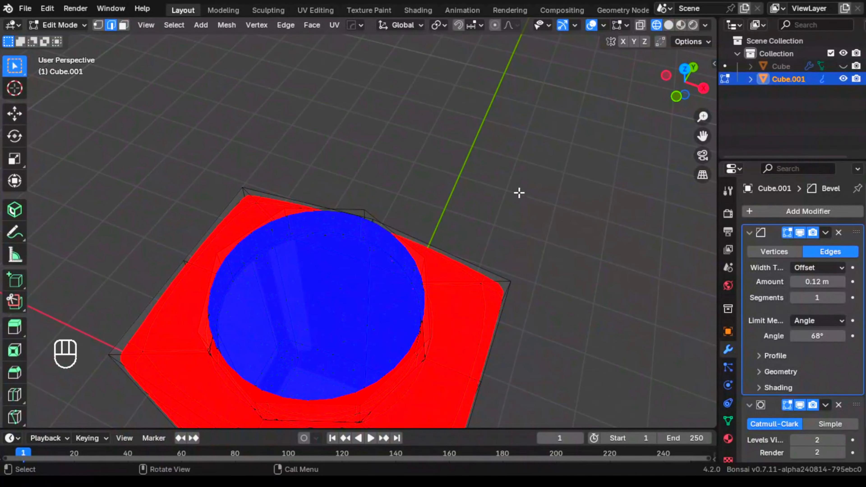
- Return to Object Mode and unhide the outer container so both collars can be compared from above
click(60, 25)
click(66, 38)
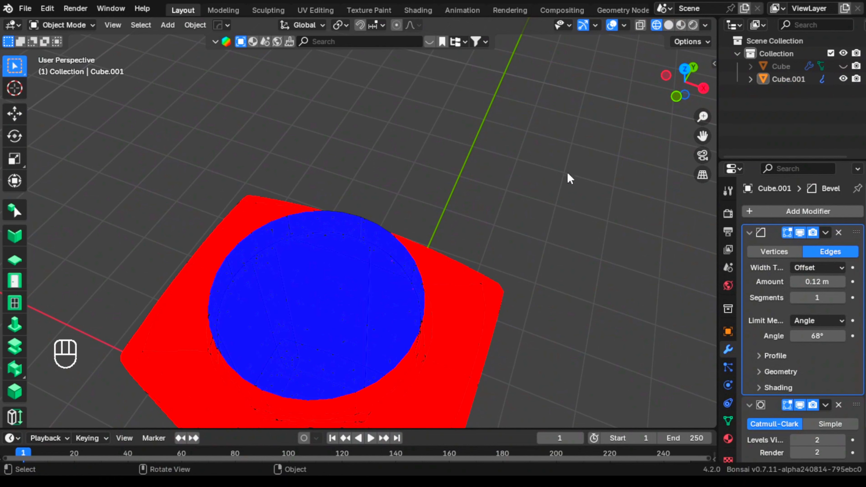
middle_drag(526, 232, 527, 161)
click(844, 67)
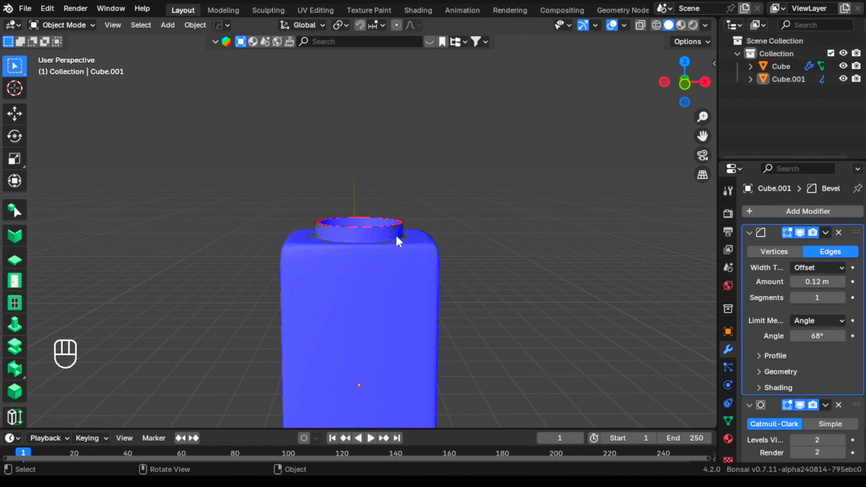
middle_drag(397, 240, 412, 257)
scroll(412, 257, up, 5)
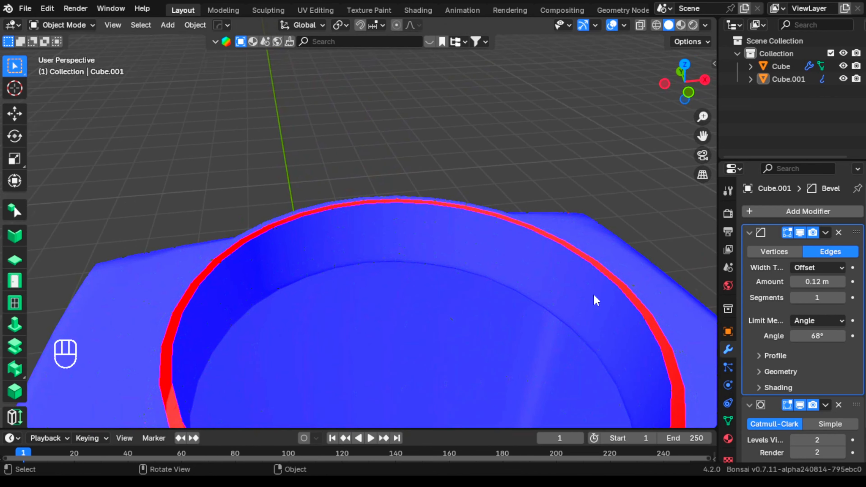
scroll(416, 239, down, 4)
- In the outer container's Edit Mode, select the collar rim's inner edge loop and scale it to about 0.95 to cover the inner wall's edge
click(492, 328)
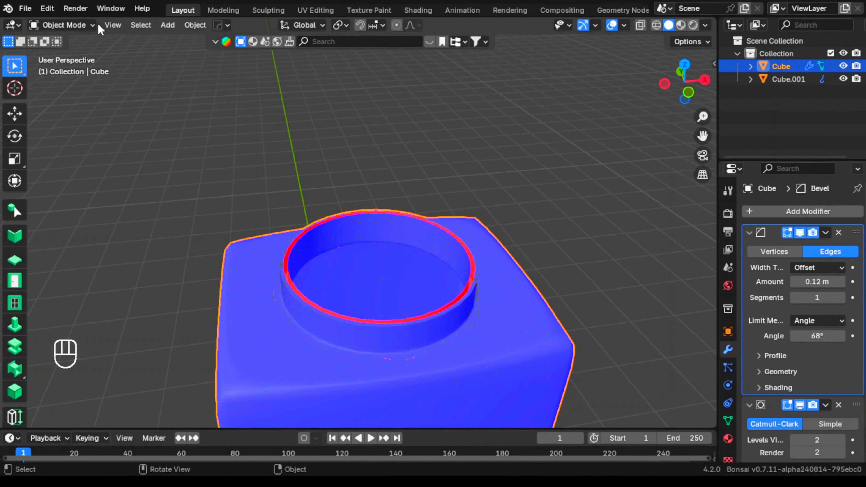
click(90, 26)
click(63, 53)
scroll(482, 277, up, 3)
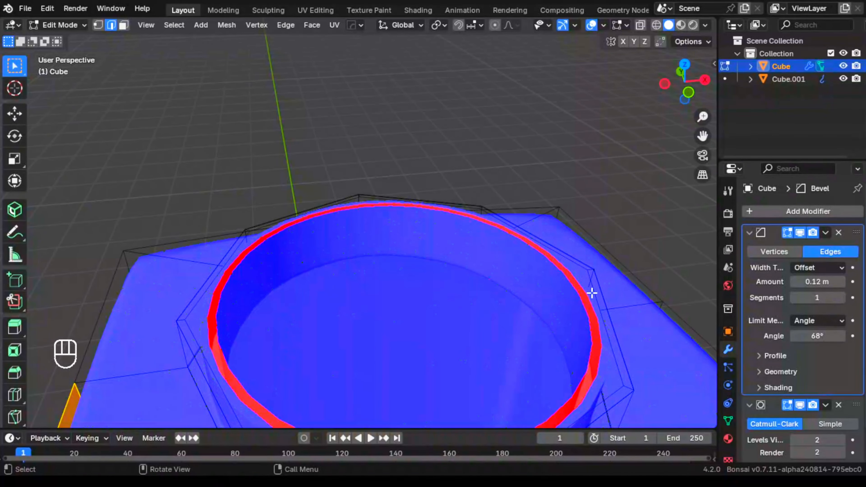
click(595, 292)
alt+click(595, 292)
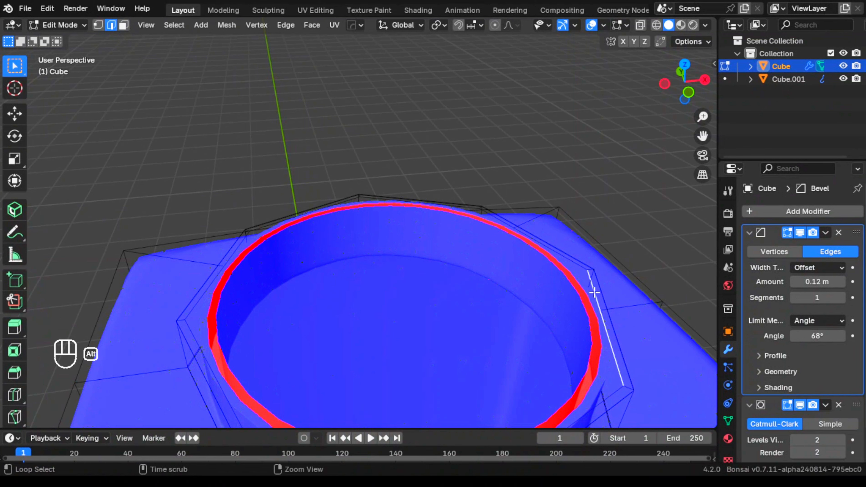
key(s)
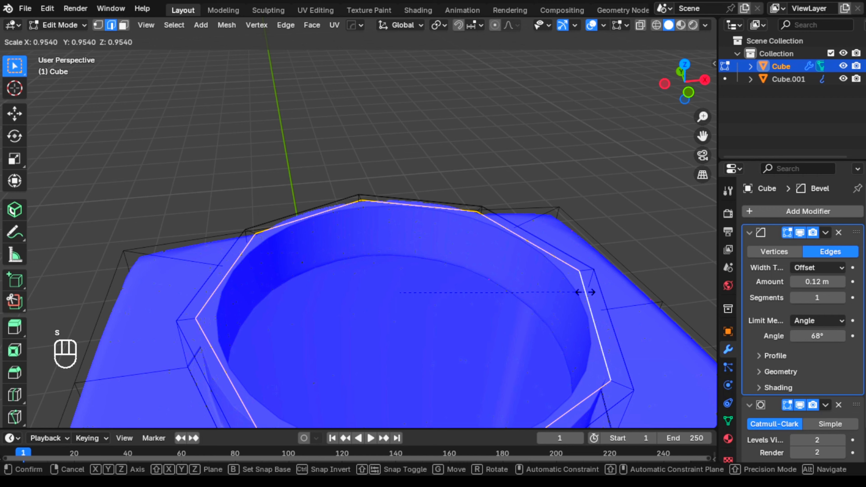
click(585, 293)
click(416, 199)
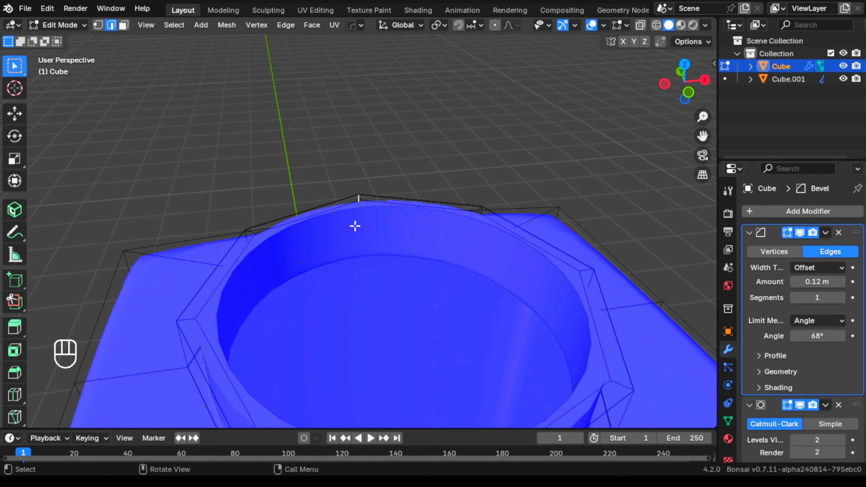
- Inspect the collar rim and container body in wireframe shading, and return the viewport to solid shading
mouse_move(376, 143)
middle_down()
mouse_move(278, 217)
mouse_move(234, 185)
mouse_move(202, 182)
mouse_move(266, 178)
mouse_move(350, 209)
middle_up()
click(658, 25)
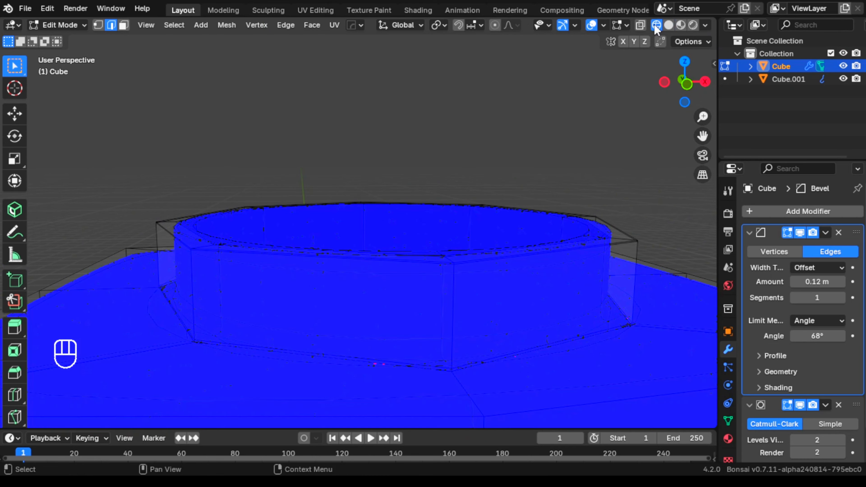
mouse_move(601, 154)
middle_down()
mouse_move(579, 201)
mouse_move(598, 219)
mouse_move(608, 261)
mouse_move(499, 214)
middle_up()
scroll(534, 171, down, 5)
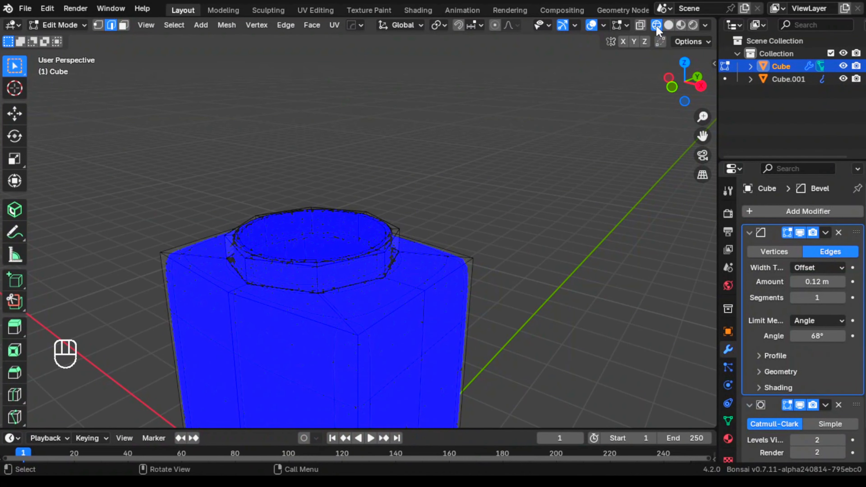
click(669, 25)
- Return to Object Mode and turn off the Face Orientation overlay
click(58, 25)
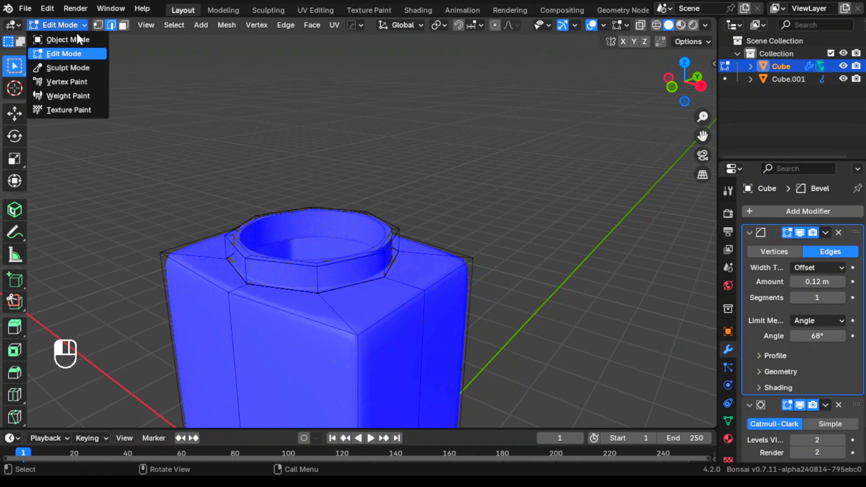
click(68, 37)
scroll(367, 178, down, 4)
middle_drag(368, 177, 563, 164)
click(624, 25)
click(545, 256)
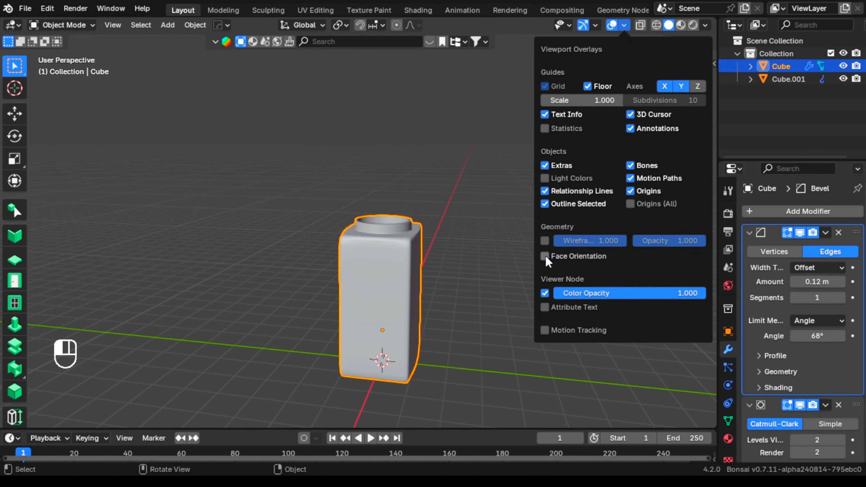
middle_drag(495, 225, 300, 259)
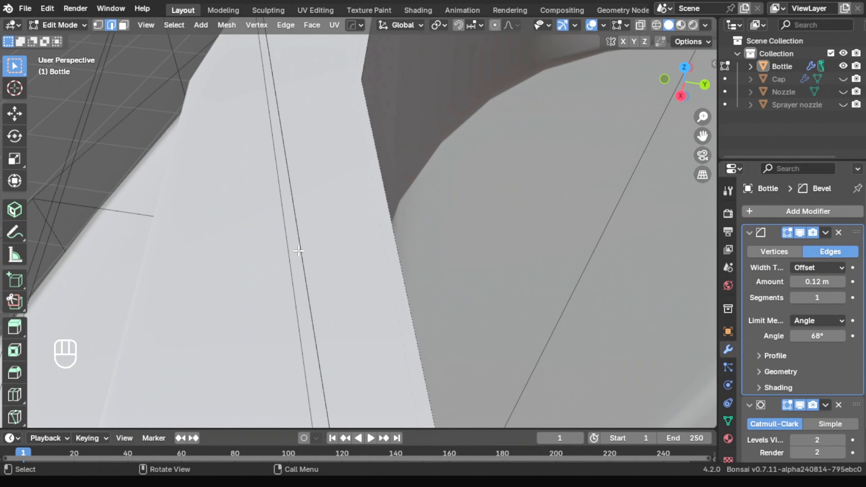
- Duplicate the bottle collar's inner rim edge loop in place, separate the selection into its own object, and return to Object Mode
alt+click(300, 247)
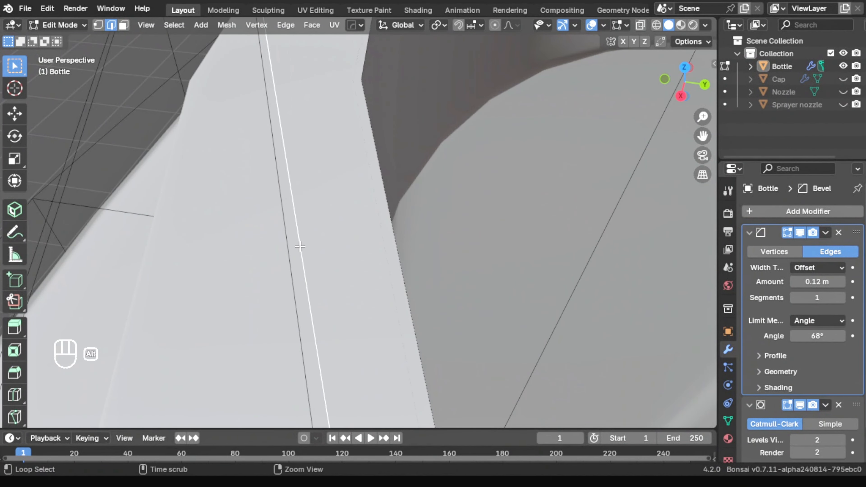
scroll(299, 248, down, 8)
key(shift+d)
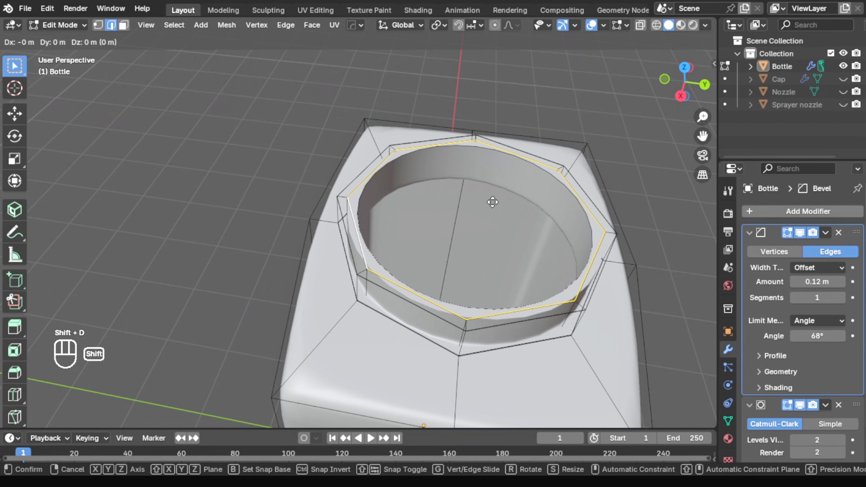
right_click(493, 202)
key(p)
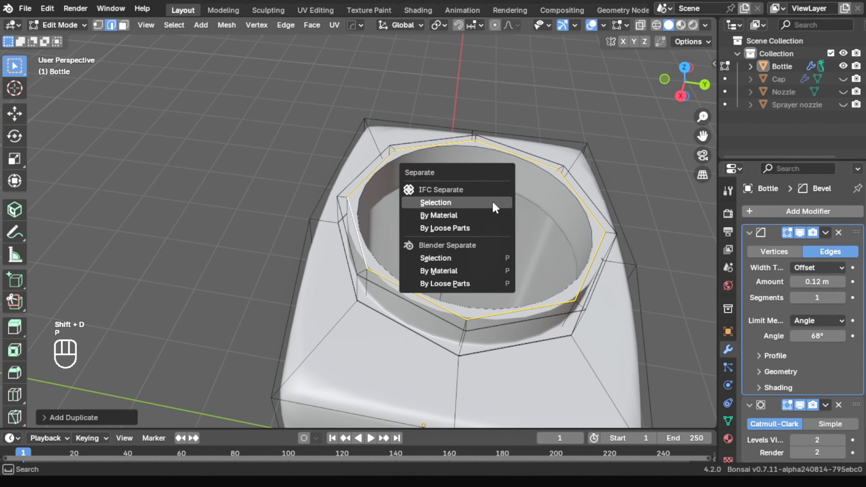
click(452, 256)
click(82, 25)
click(61, 39)
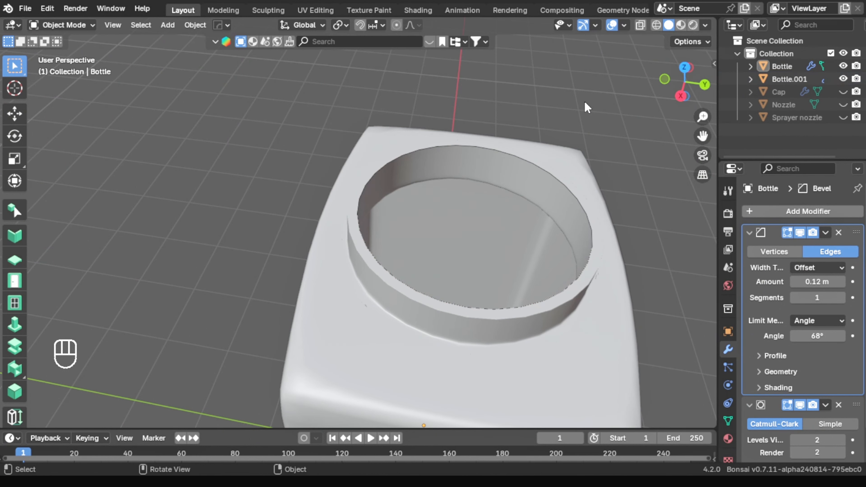
- Select the separated ring object Bottle.001, enter Edit Mode and select its whole edge loop
click(790, 79)
right_click(790, 79)
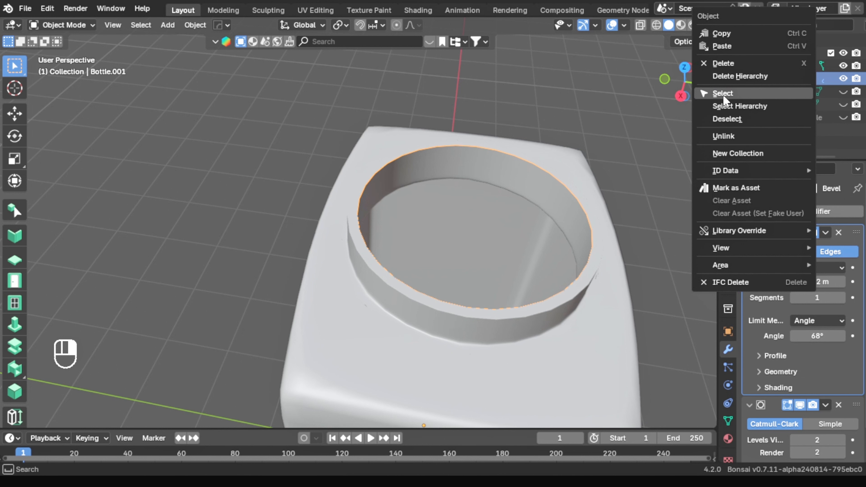
click(784, 93)
click(90, 25)
click(64, 54)
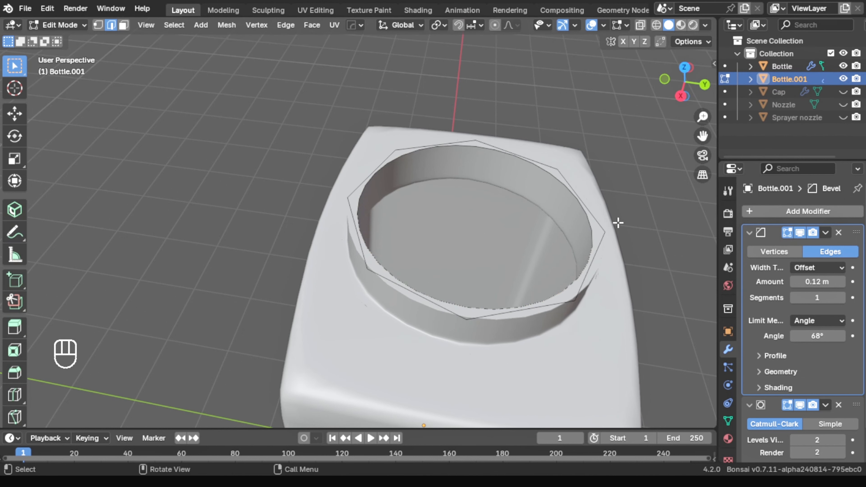
alt+click(598, 241)
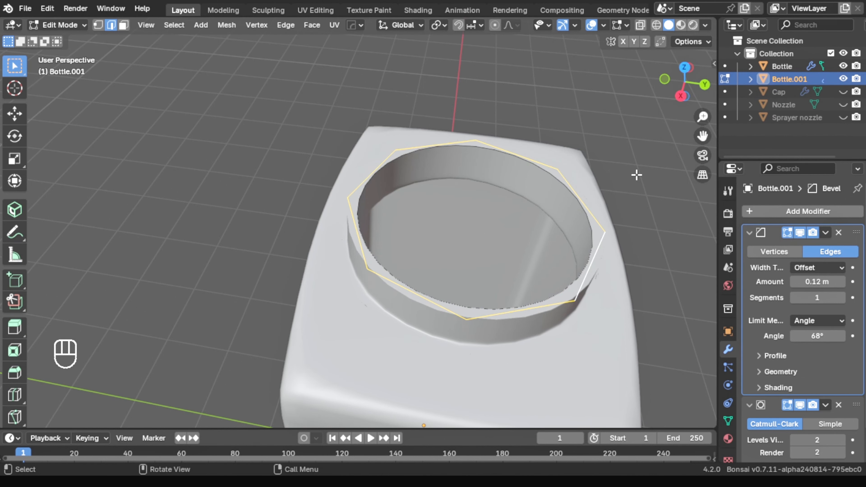
key(e)
key(s)
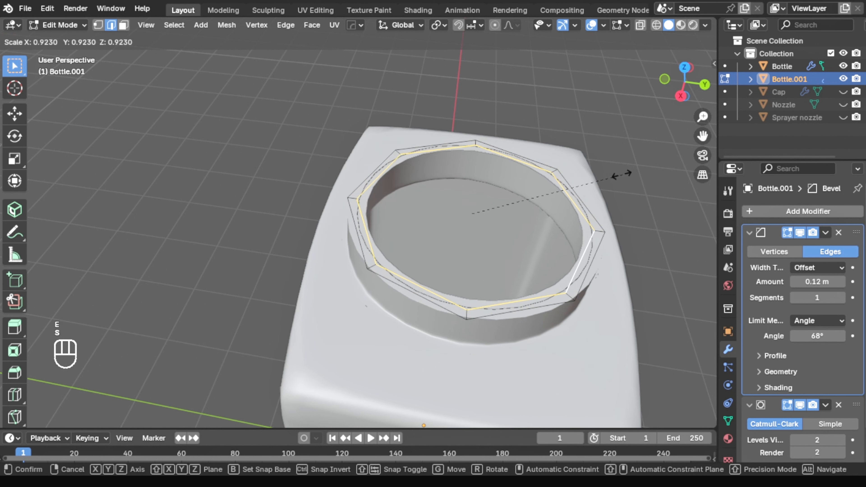
click(595, 178)
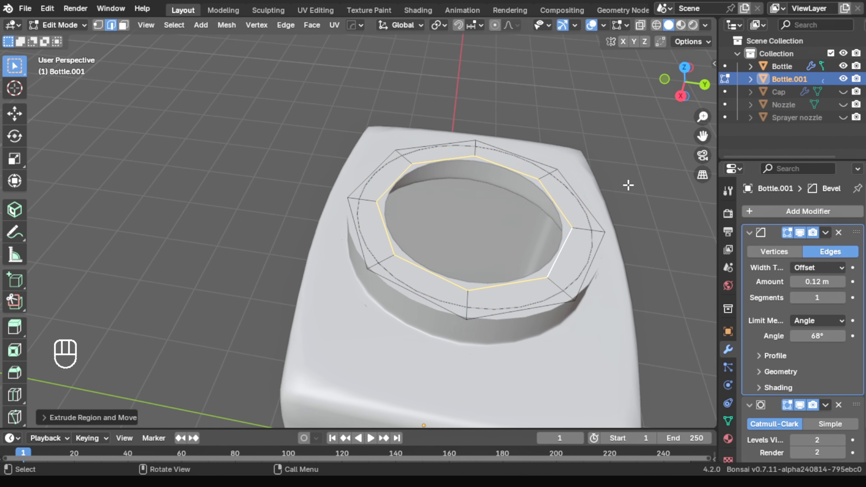
key(ctrl+z)
- Extrude the ring slightly inward, and extrude its inner loop straight up along Z to form the lower section above the collar
key(e)
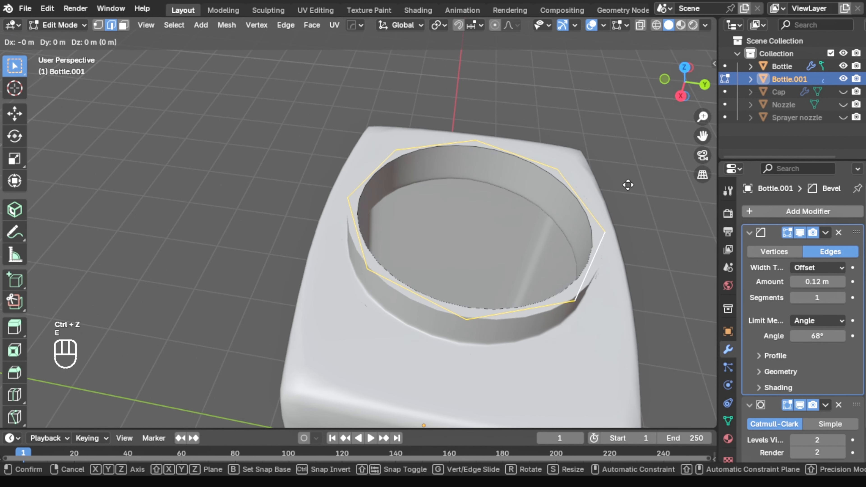
key(s)
click(610, 188)
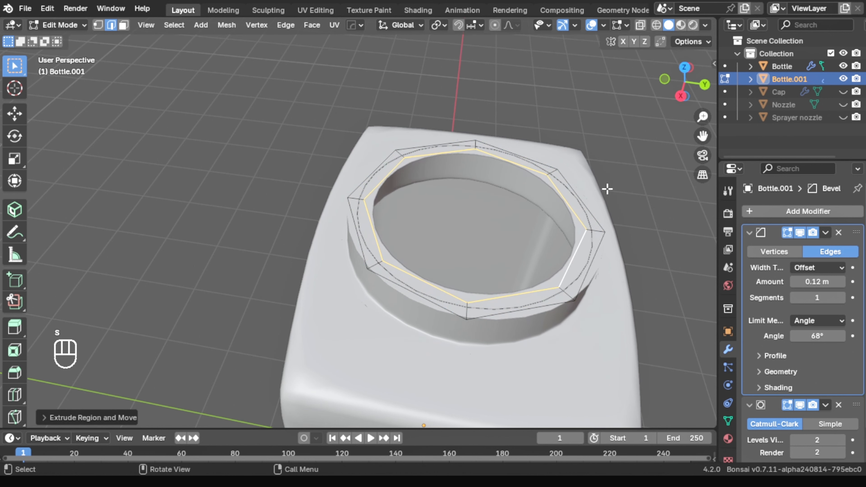
click(681, 96)
key(e)
key(z)
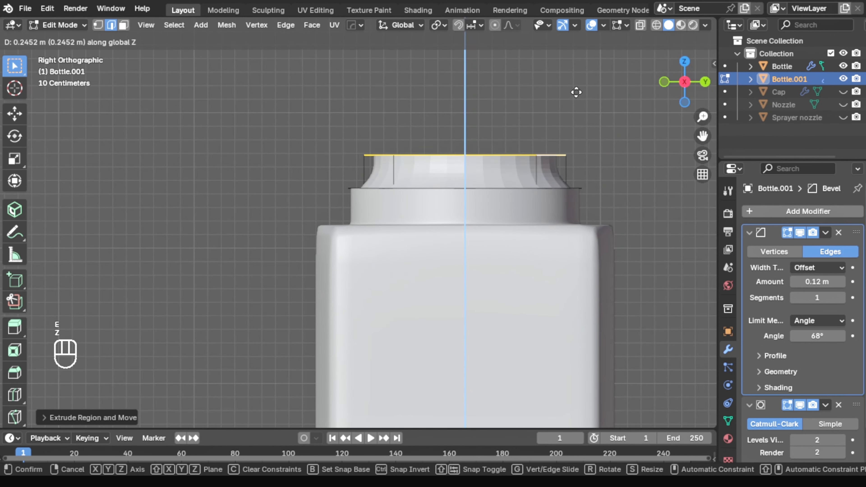
click(572, 68)
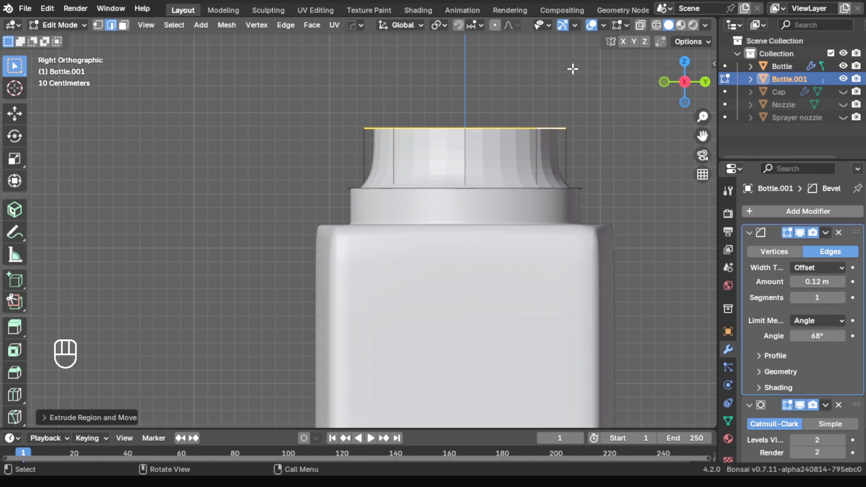
- Extrude the top loop inward at a scale of about 0.67, and extrude it up along Z to form a narrower upper section
key(e)
key(s)
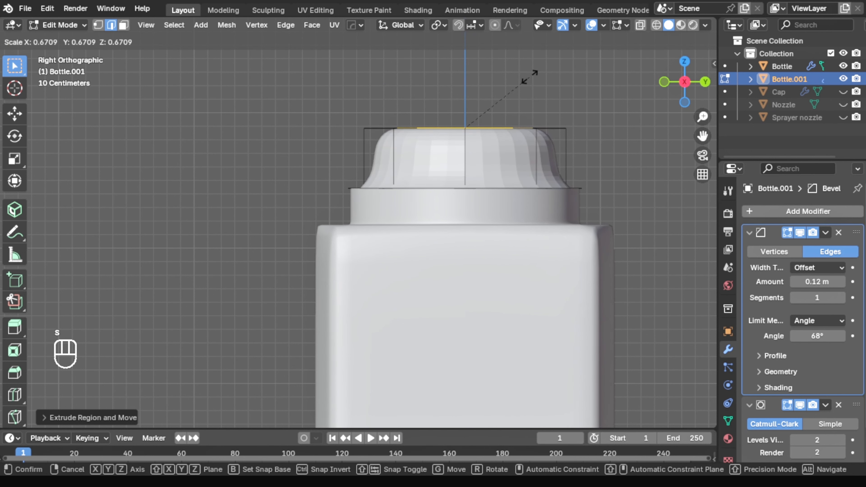
click(529, 77)
key(e)
key(z)
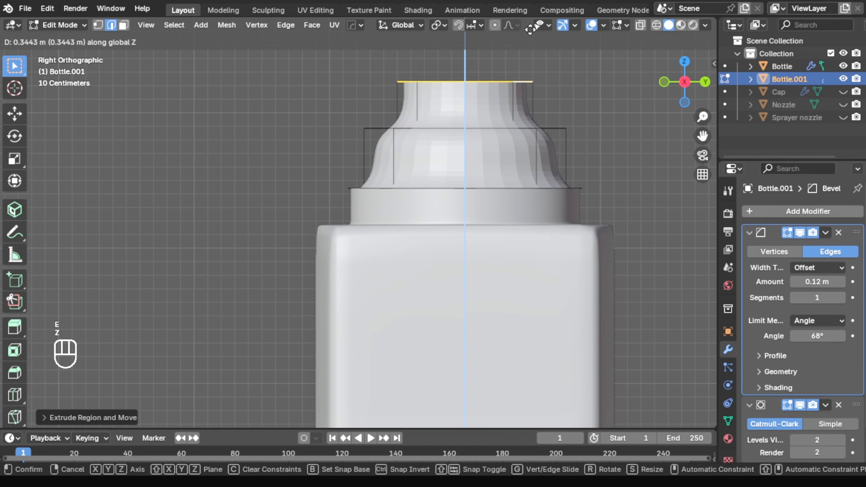
click(527, 378)
- Extrude the upper section's top edge loop inward twice, leaving a smaller round opening
middle_drag(586, 170, 482, 207)
scroll(397, 209, up, 5)
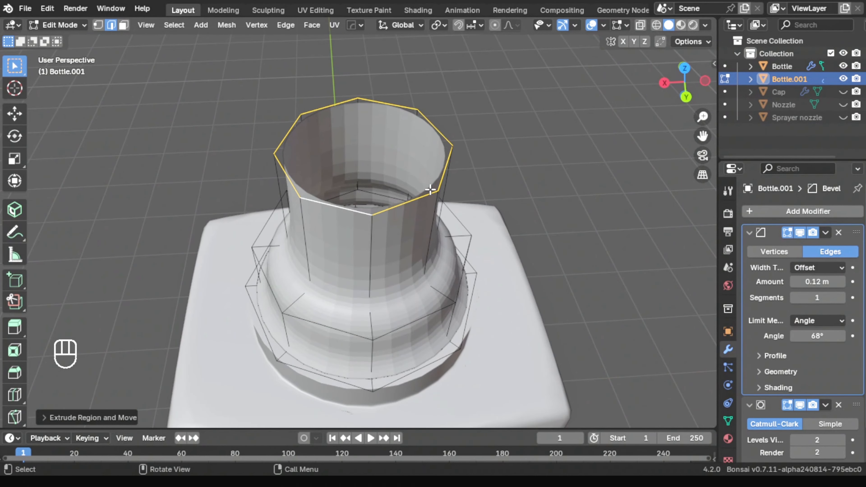
key(e)
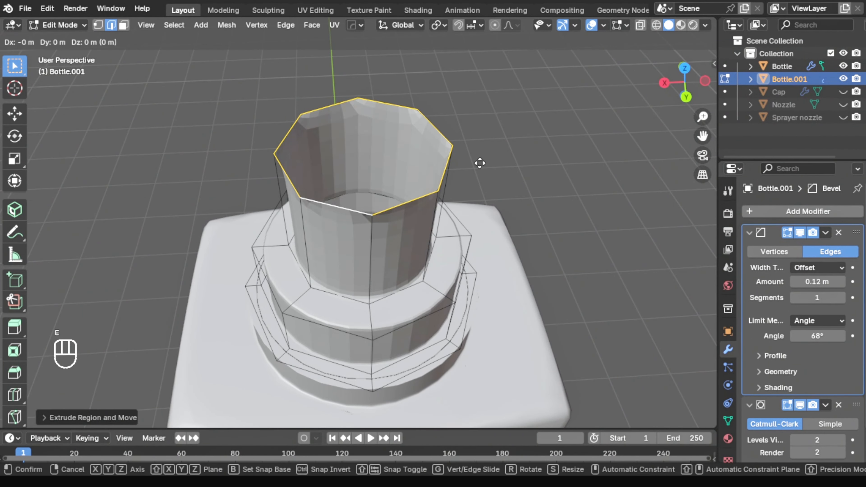
key(s)
click(455, 161)
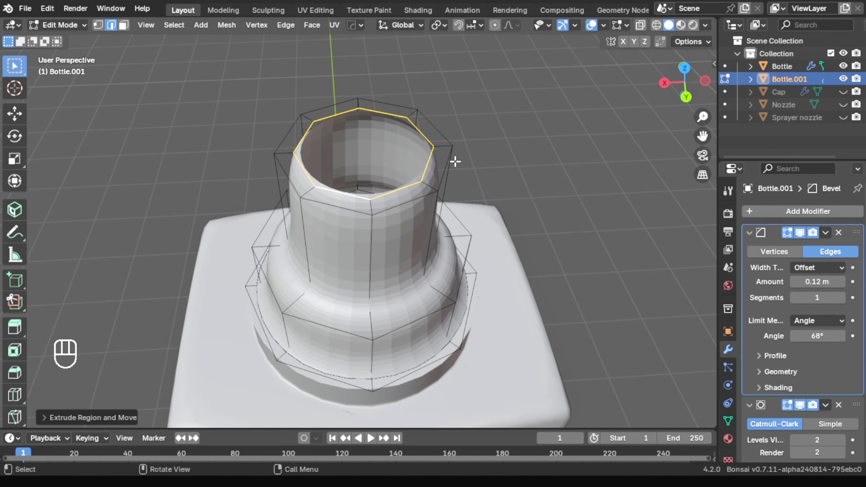
key(e)
key(s)
click(427, 160)
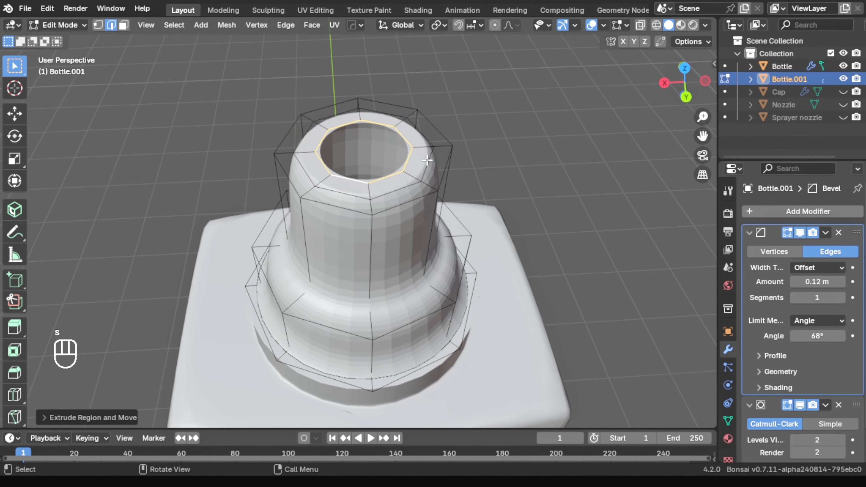
- Extrude the opening's edge loop inward once more and merge it at the centre to close the top
key(e)
key(s)
click(397, 155)
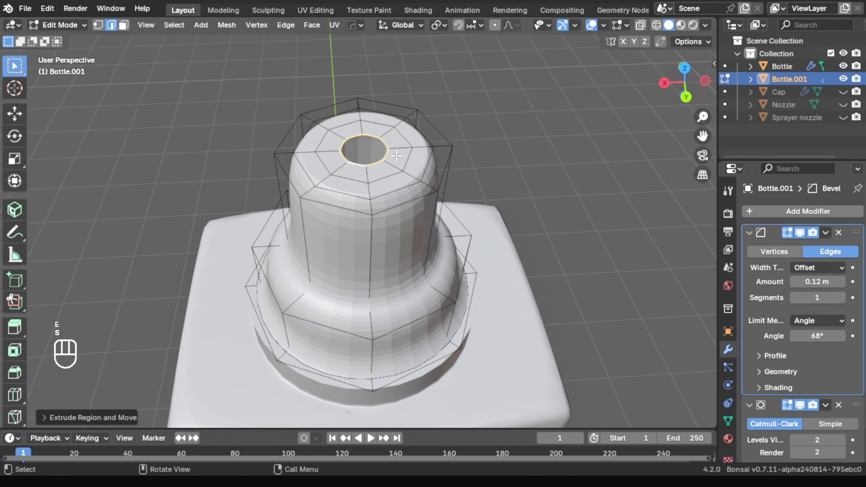
key(m)
click(396, 155)
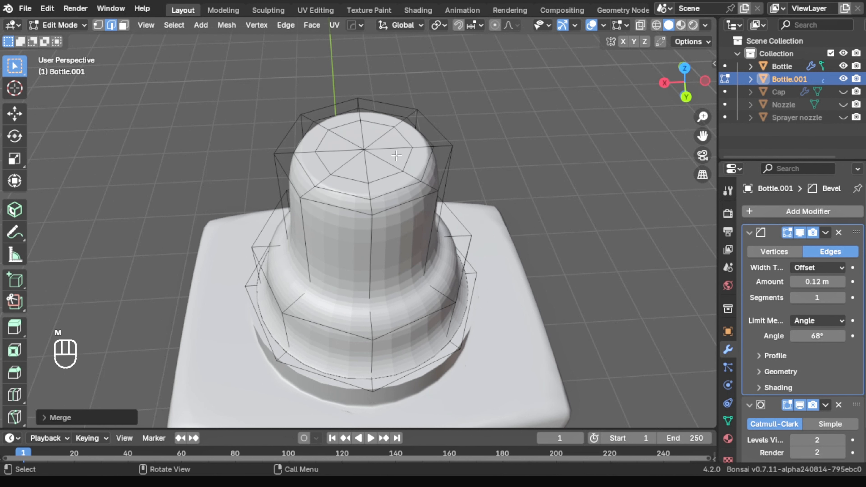
middle_drag(480, 182, 364, 240)
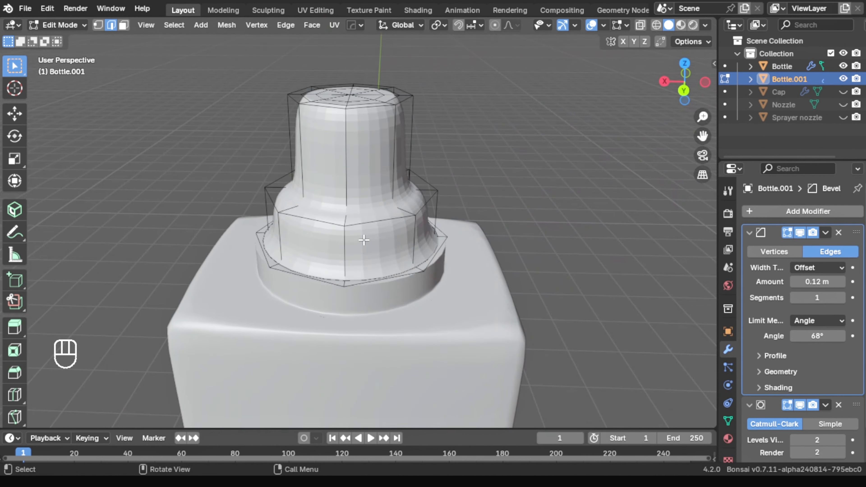
- Add a loop cut around the cap's lower section and slide it fully down to the section's base
key(ctrl+r)
click(348, 235)
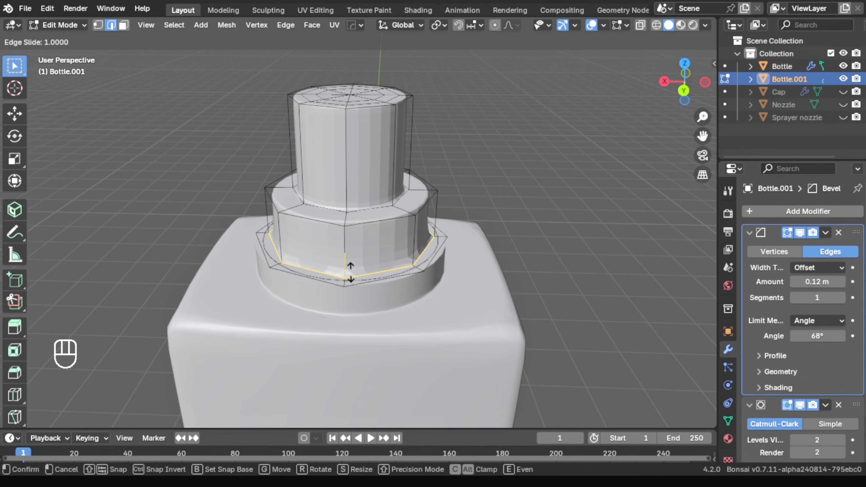
click(350, 272)
- Try a second loop cut around the cap's lower section, and undo it
middle_drag(351, 272, 410, 196)
key(ctrl+r)
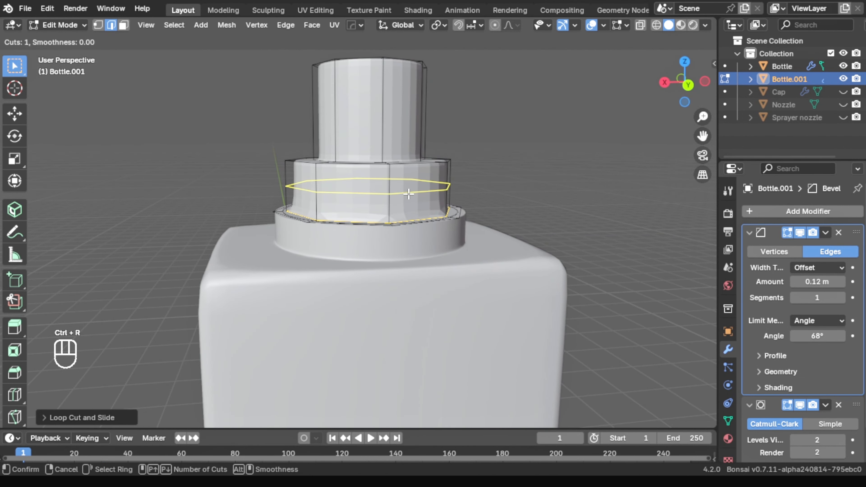
click(409, 194)
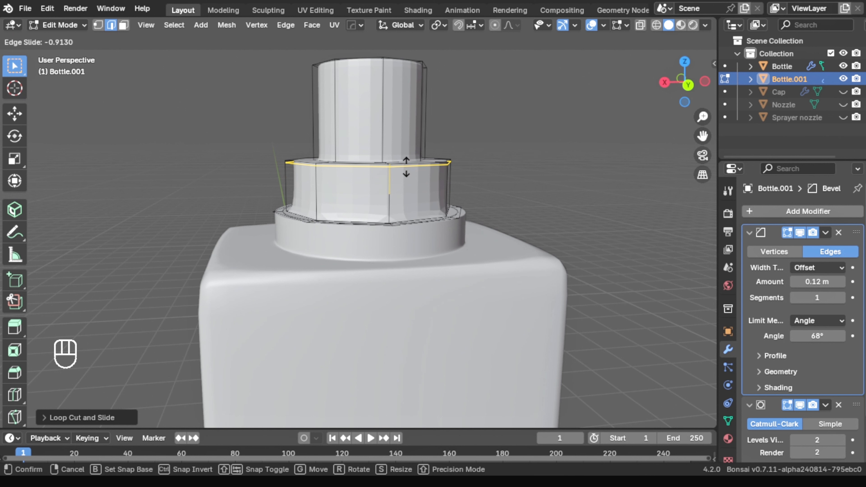
click(406, 167)
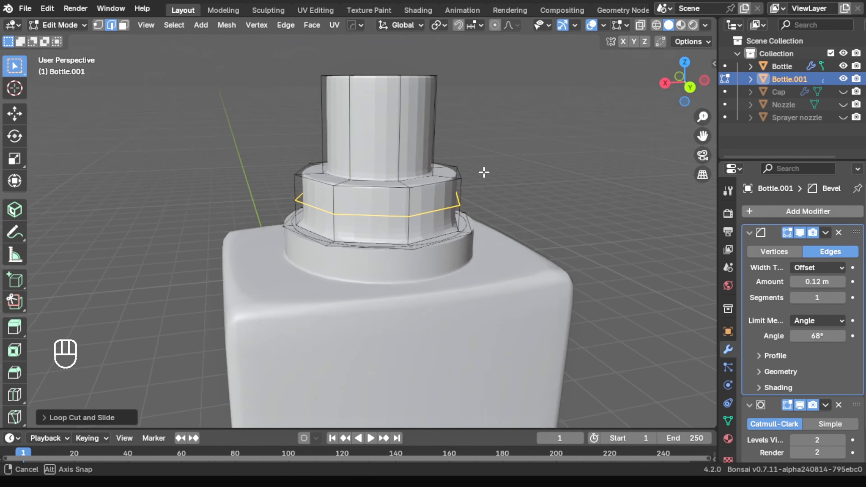
scroll(484, 171, up, 4)
middle_drag(483, 170, 457, 228)
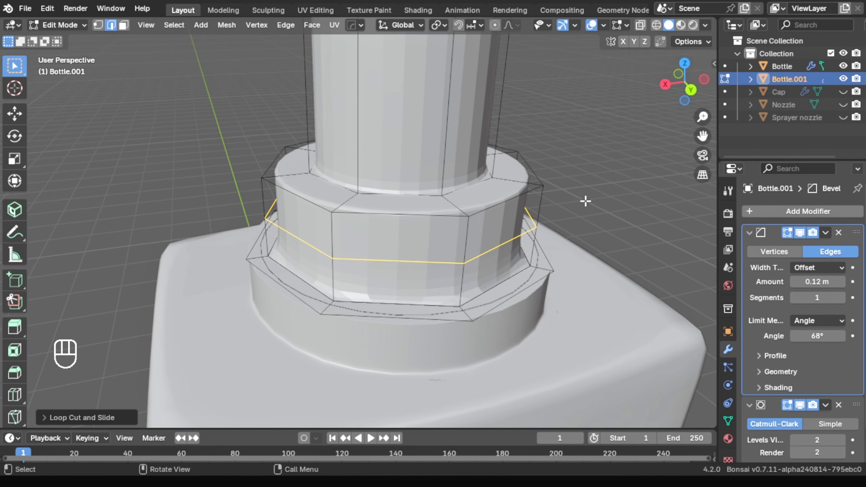
click(604, 171)
middle_drag(563, 199, 545, 189)
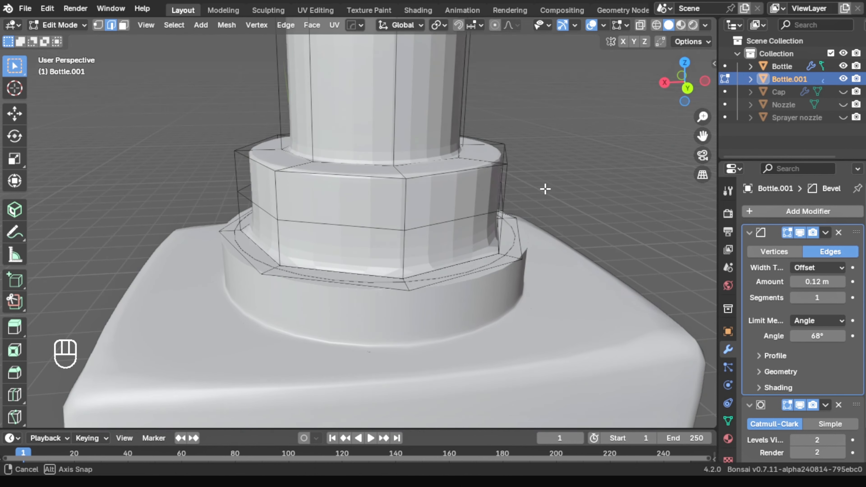
key(ctrl+z)
key(ctrl+z)
click(571, 205)
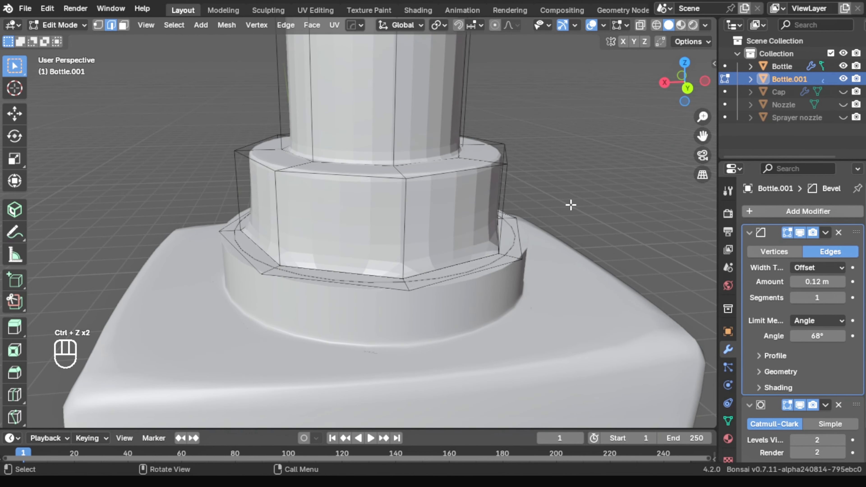
- Bevel the outer top edge loop of the cap's lower section slightly, using several segments
middle_drag(490, 253, 466, 248)
alt+click(386, 179)
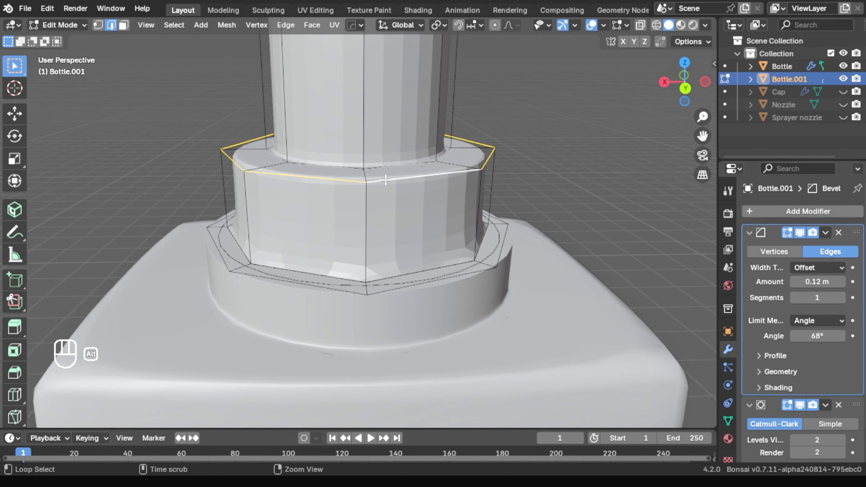
alt+click(373, 166)
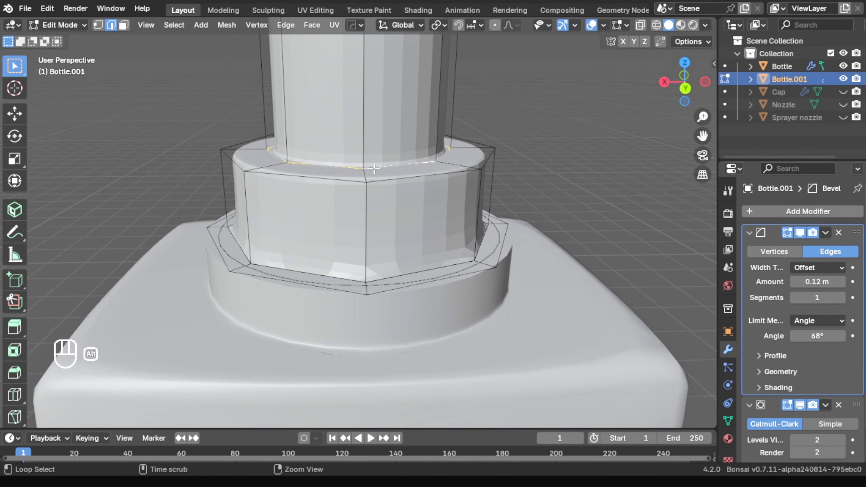
shift+click(360, 181)
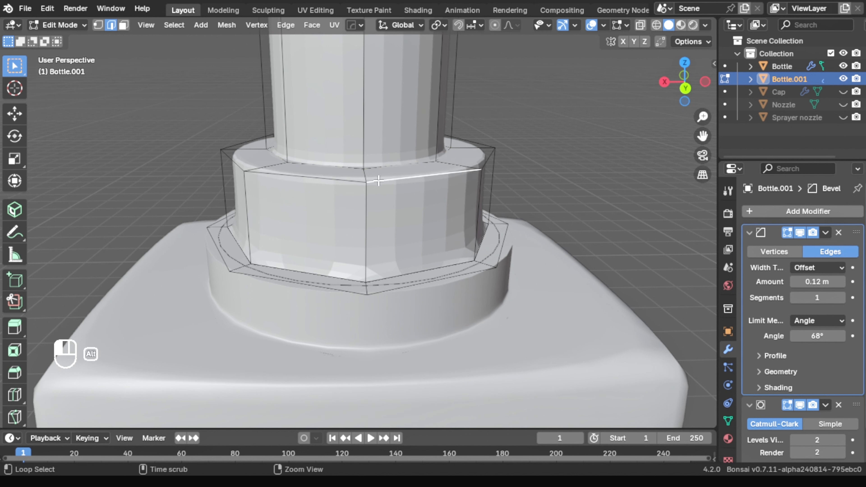
alt+shift+click(378, 181)
key(ctrl+b)
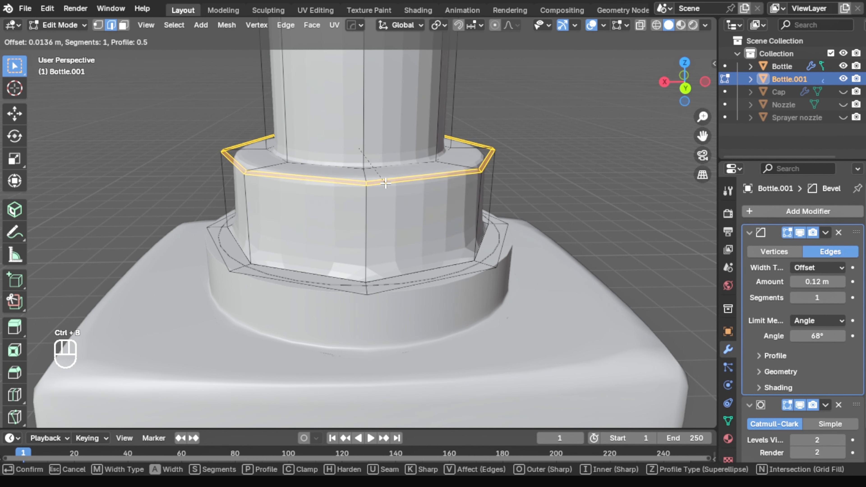
scroll(387, 183, up, 2)
click(388, 184)
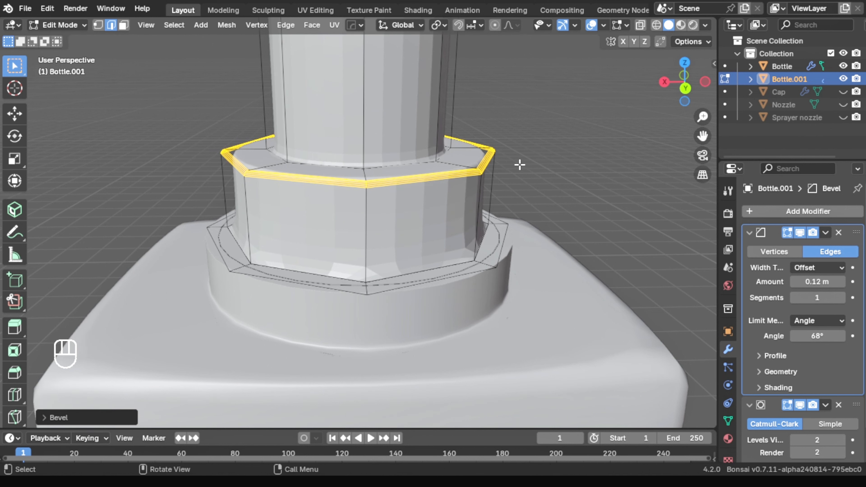
- Bevel the edge loop where the upper section meets the lower one by about 0.04 m with 5 segments
click(393, 164)
alt+click(380, 167)
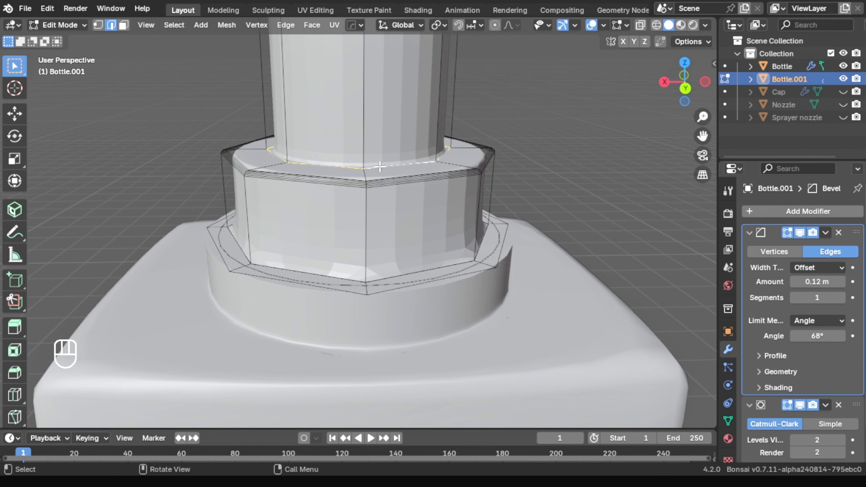
key(ctrl+b)
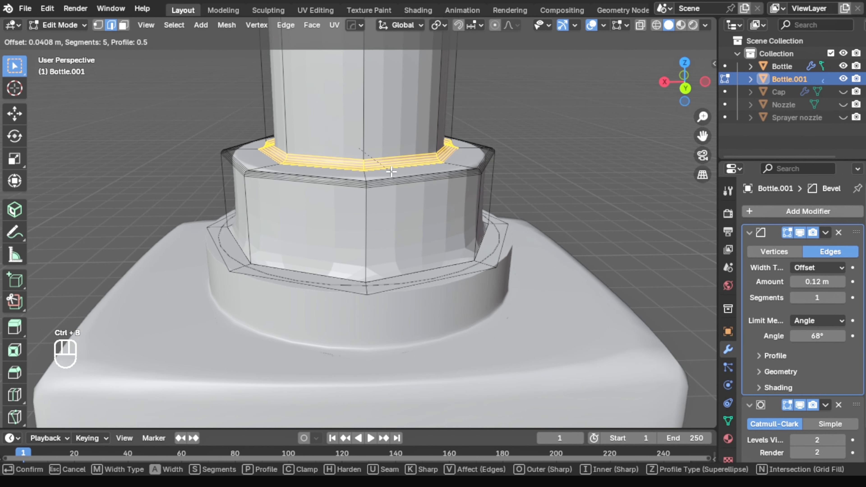
click(391, 171)
click(517, 129)
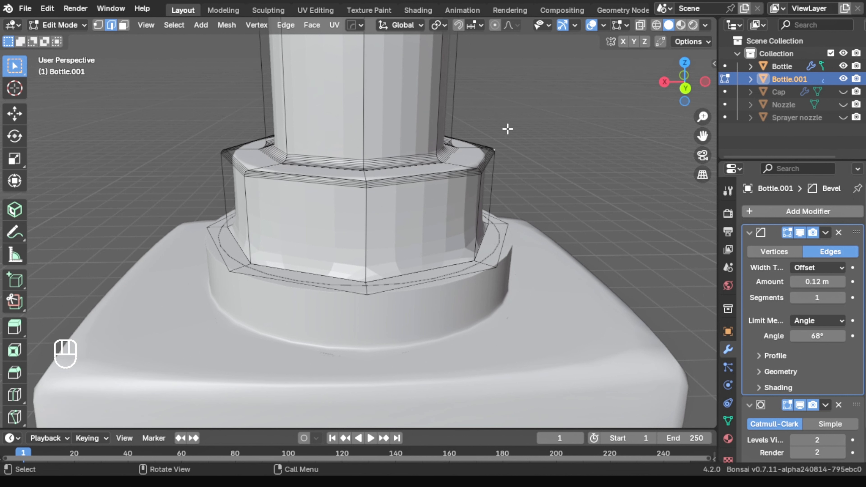
- Bevel the top rim loop of the cap's upper section by about 0.02 m with 8 segments
scroll(505, 130, down, 3)
middle_drag(503, 130, 438, 136)
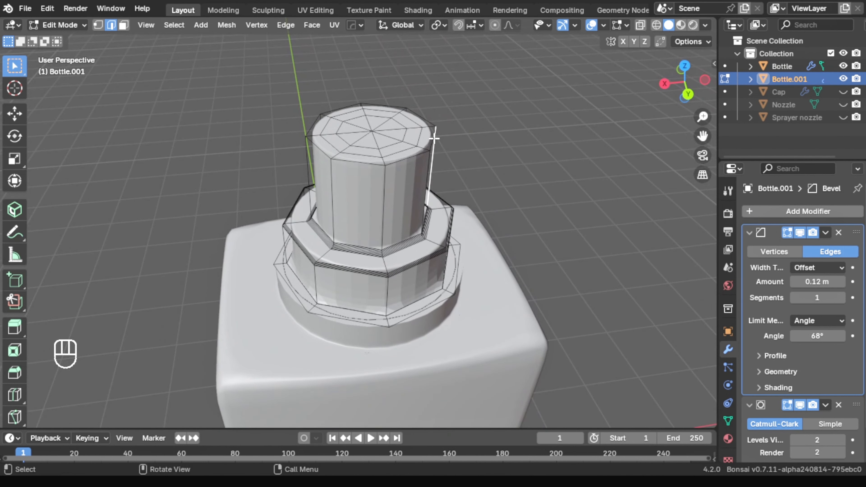
alt+click(401, 160)
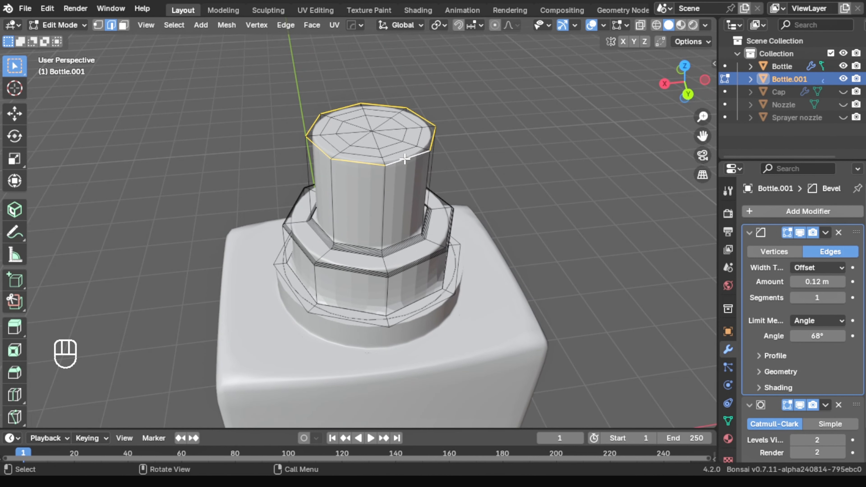
key(ctrl+b)
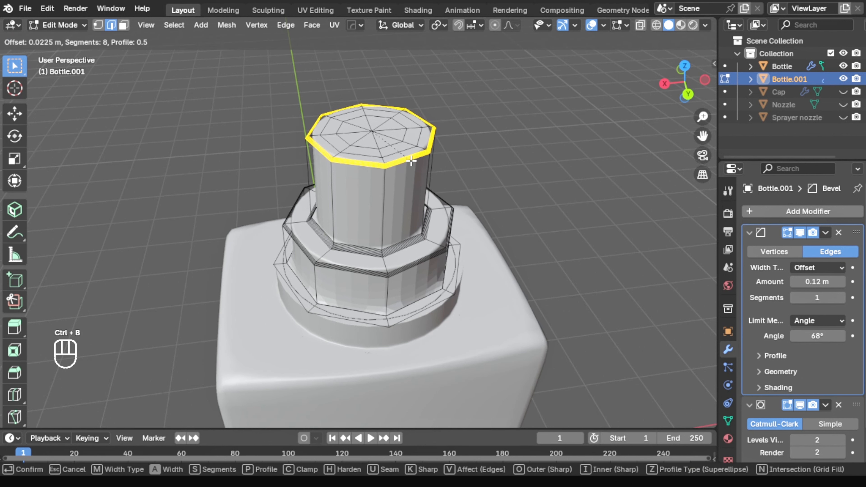
click(409, 158)
click(474, 144)
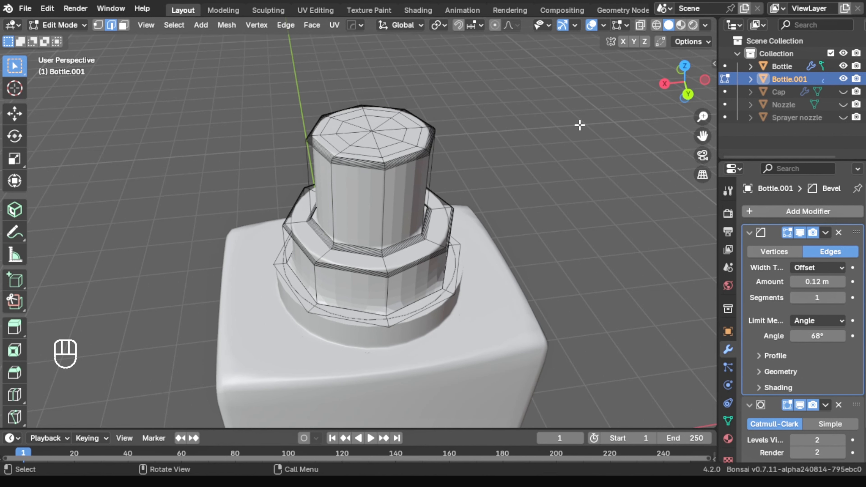
- Switch to Object Mode and inspect the shading around the base of the cap's lower section
click(83, 25)
click(68, 35)
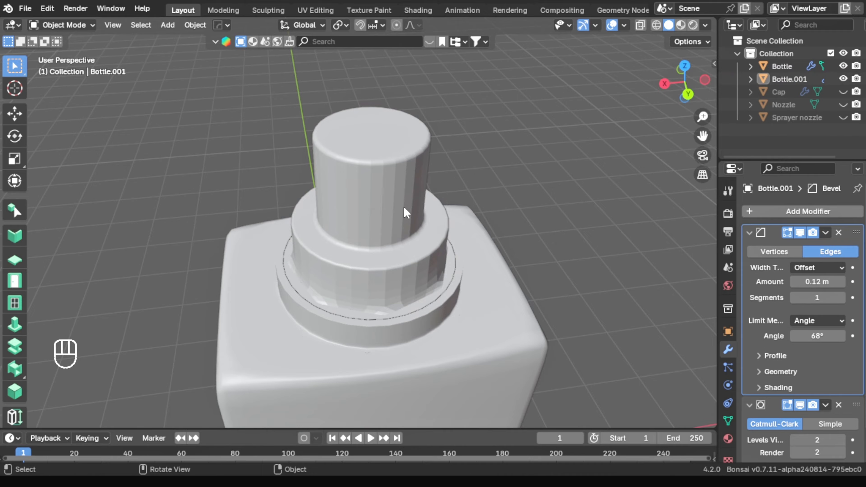
middle_drag(404, 206, 390, 233)
scroll(375, 239, up, 2)
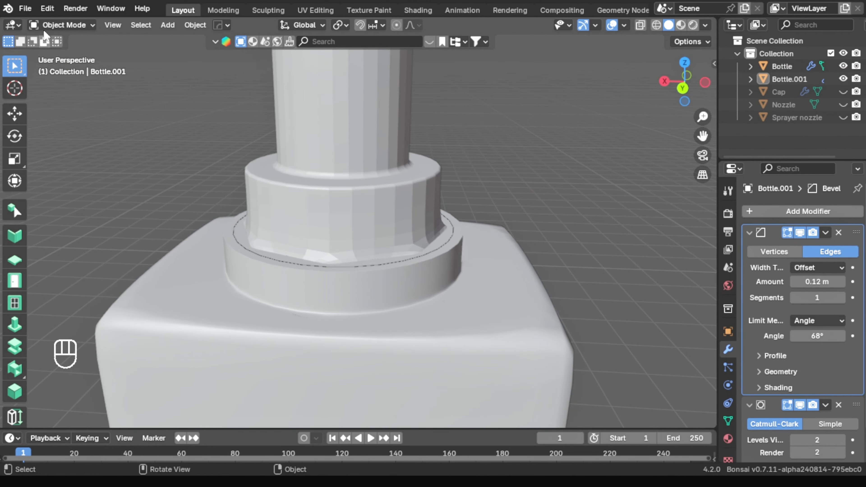
- Add a loop cut to the cap's lower section in Edit Mode and slide it down close to the base
click(314, 108)
click(91, 27)
click(64, 54)
middle_drag(422, 213, 422, 240)
scroll(463, 342, up, 5)
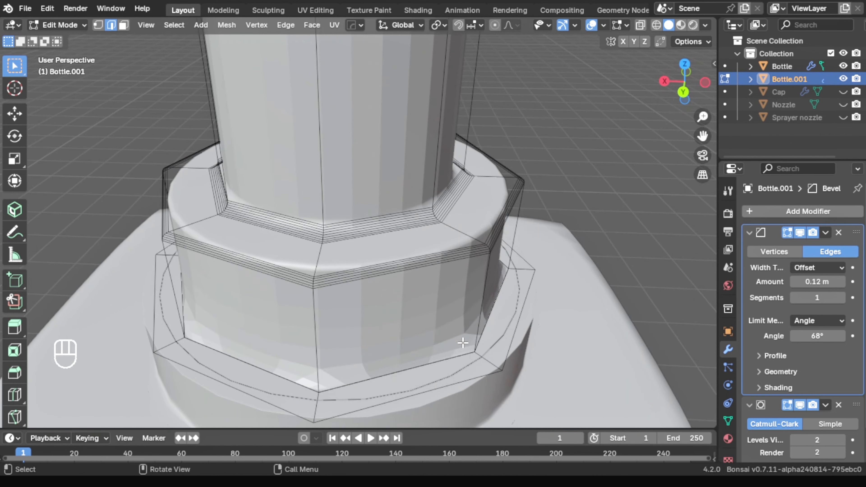
key(ctrl+r)
click(475, 330)
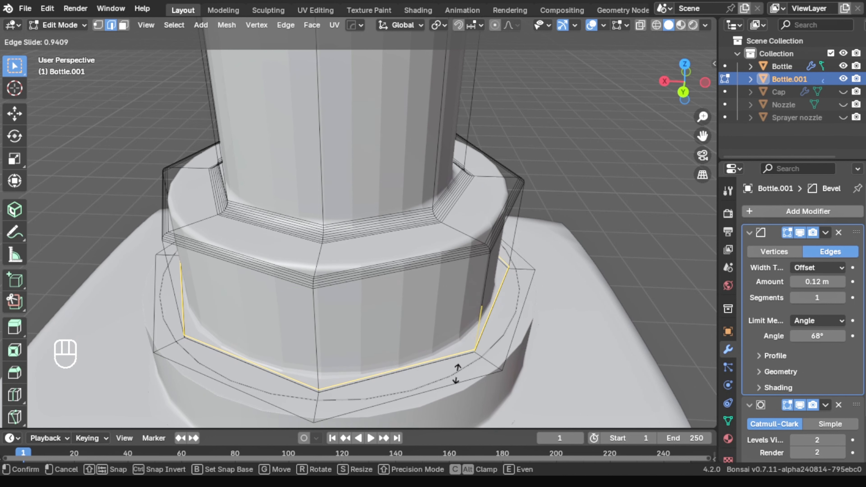
click(457, 368)
click(620, 139)
- Examine the whole cap in Object Mode and collapse the Bevel modifier's settings
scroll(484, 205, down, 7)
middle_drag(483, 205, 479, 171)
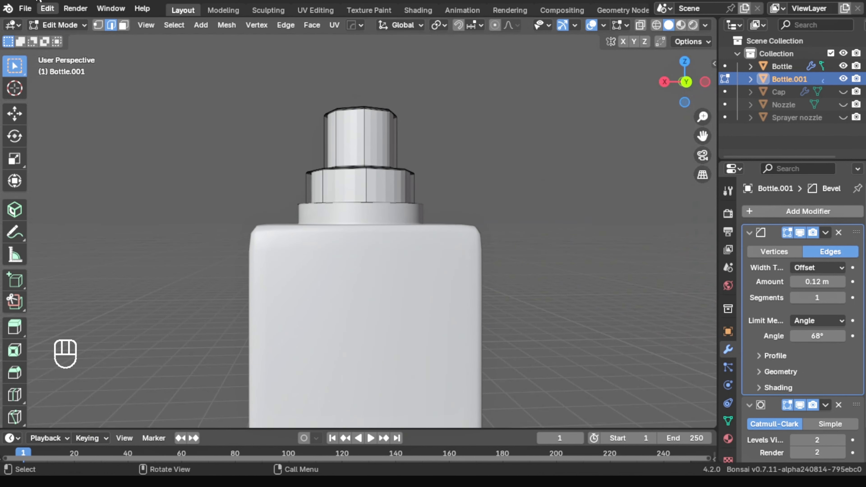
click(58, 25)
click(75, 39)
click(504, 143)
middle_drag(504, 143, 310, 196)
scroll(822, 397, down, 2)
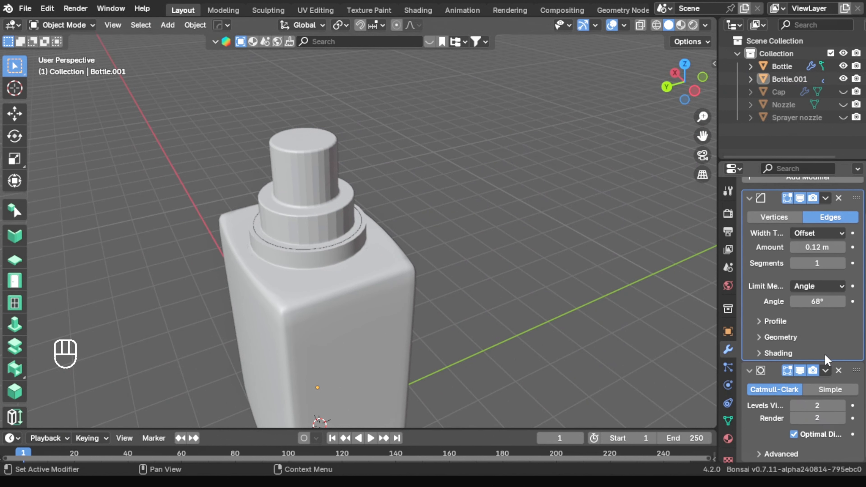
click(747, 198)
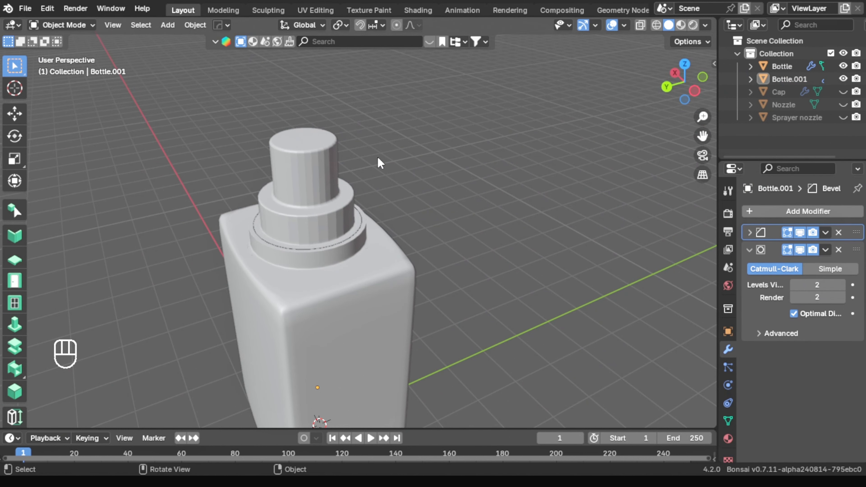
- Add about a dozen evenly spaced loop cuts around the cap's upper section in Edit Mode
middle_drag(329, 175, 391, 153)
click(679, 90)
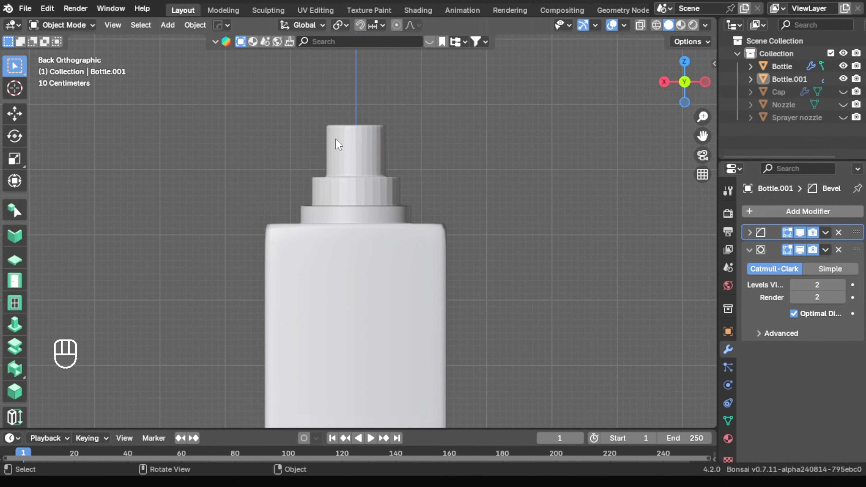
scroll(369, 145, up, 2)
click(369, 145)
click(93, 25)
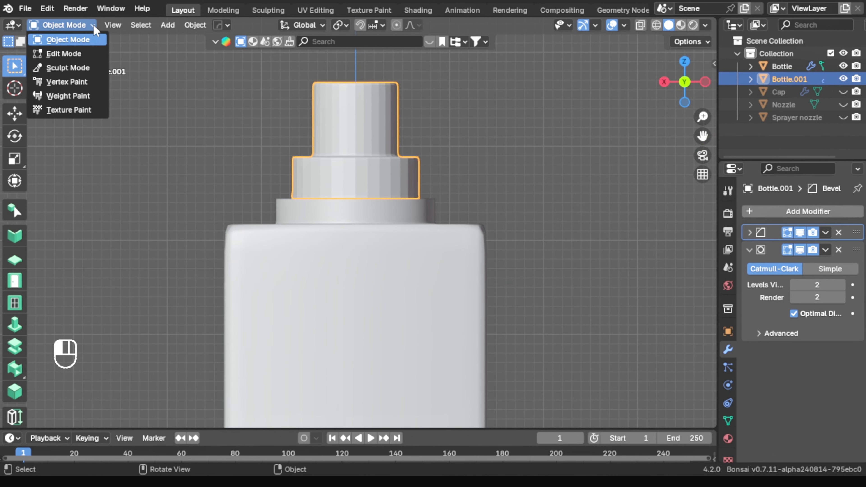
click(71, 52)
key(ctrl+r)
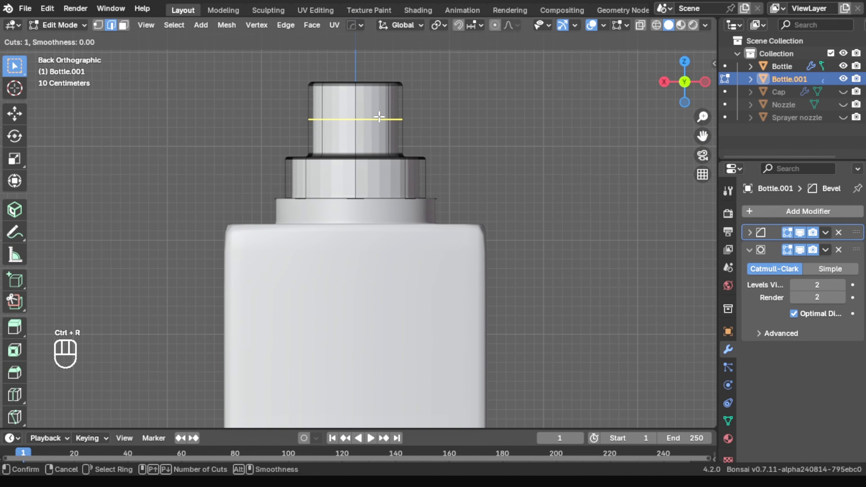
scroll(379, 117, up, 12)
click(379, 117)
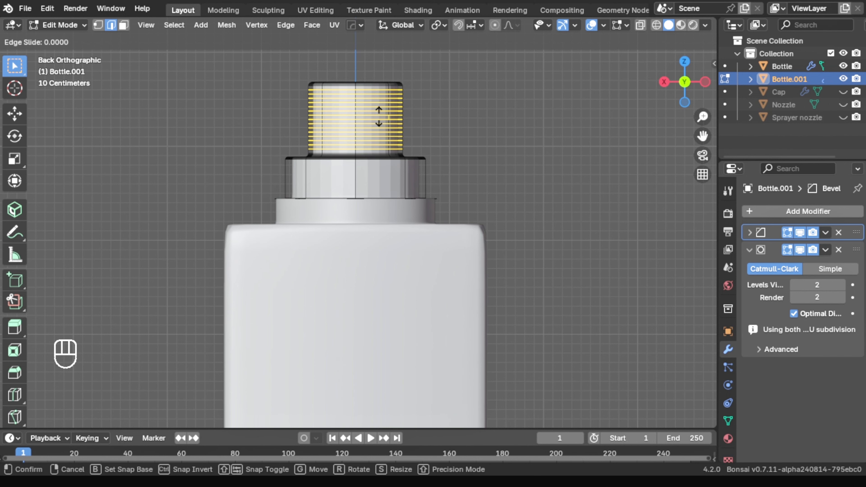
right_click(477, 124)
- Try a single centred loop cut around the cap's lower section, and undo it
middle_drag(441, 115, 412, 210)
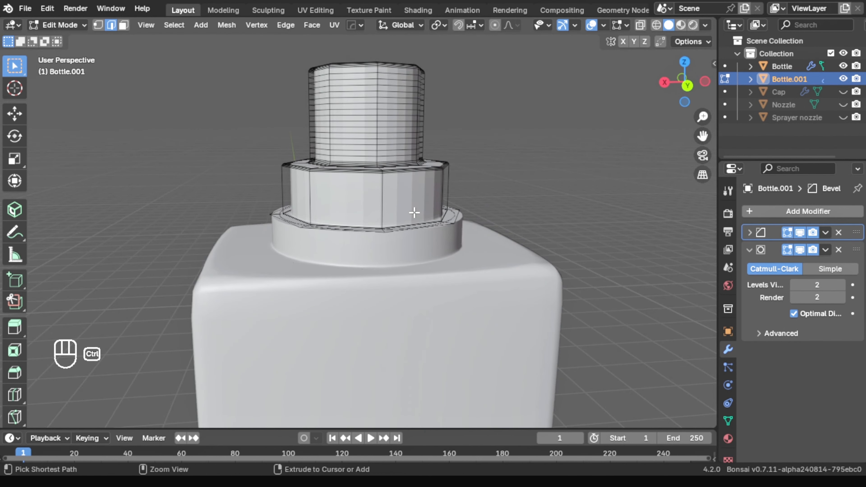
key(ctrl+r)
click(375, 200)
click(374, 200)
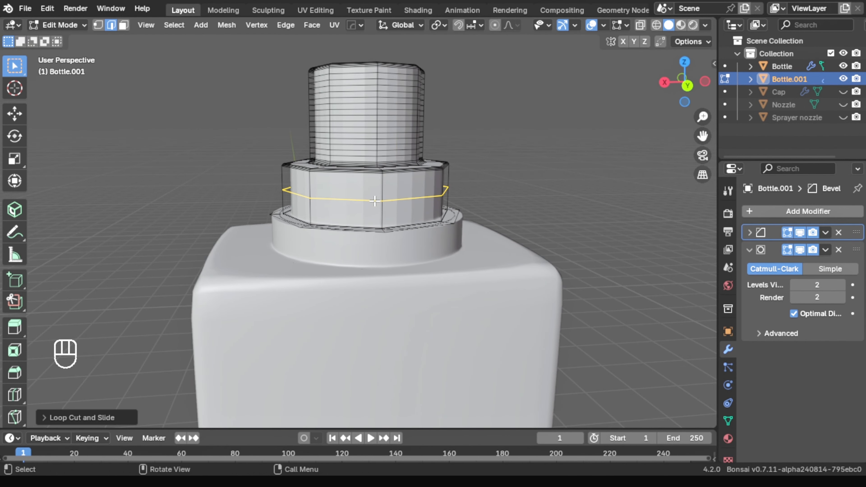
key(ctrl+z)
- Add six evenly spaced loop cuts around the cap's lower section, and return to Object Mode
key(ctrl+r)
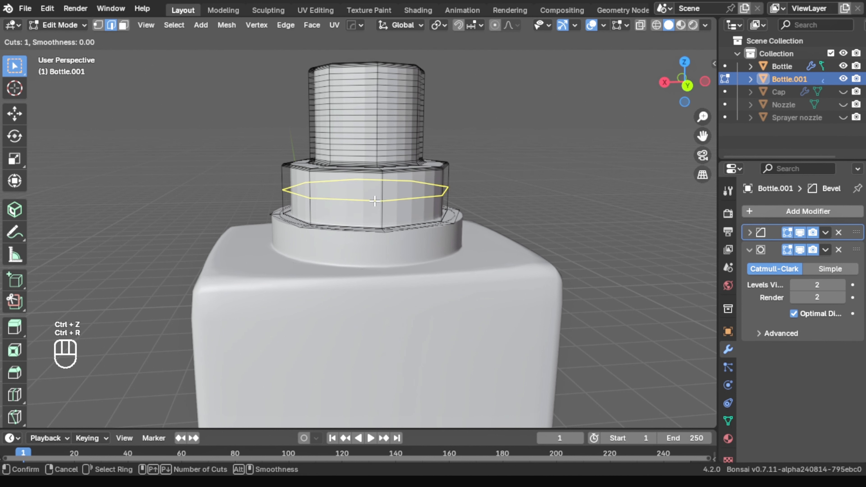
scroll(375, 201, up, 5)
click(375, 200)
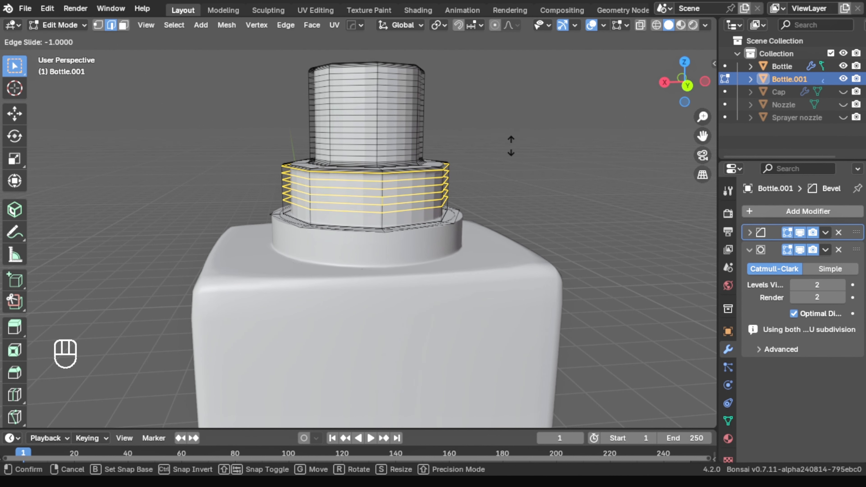
right_click(496, 170)
click(501, 163)
middle_drag(505, 158, 336, 212)
click(70, 24)
click(65, 40)
click(505, 154)
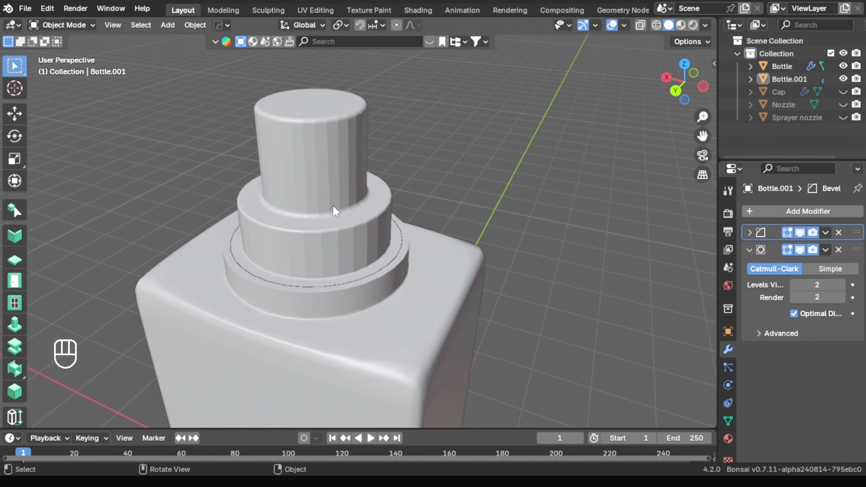
- Raise the cap's Subdivision Surface levels to 4 for both viewport and render
click(314, 159)
key(ctrl+KP_1)
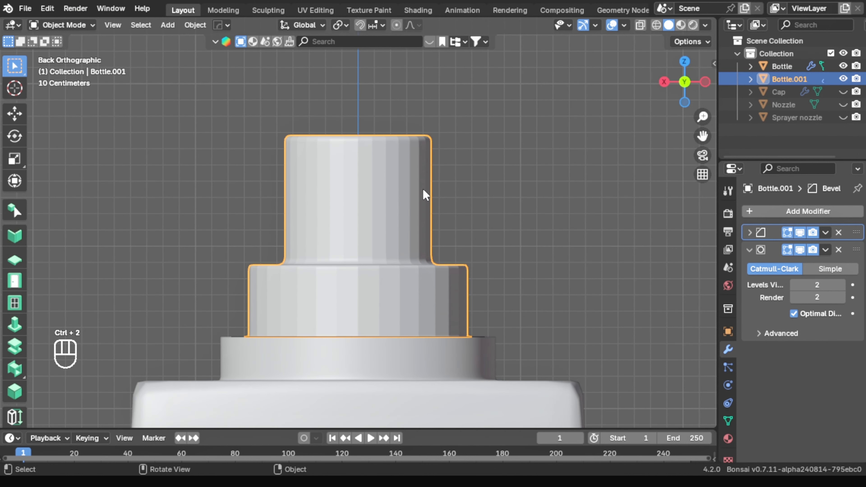
click(842, 285)
click(843, 285)
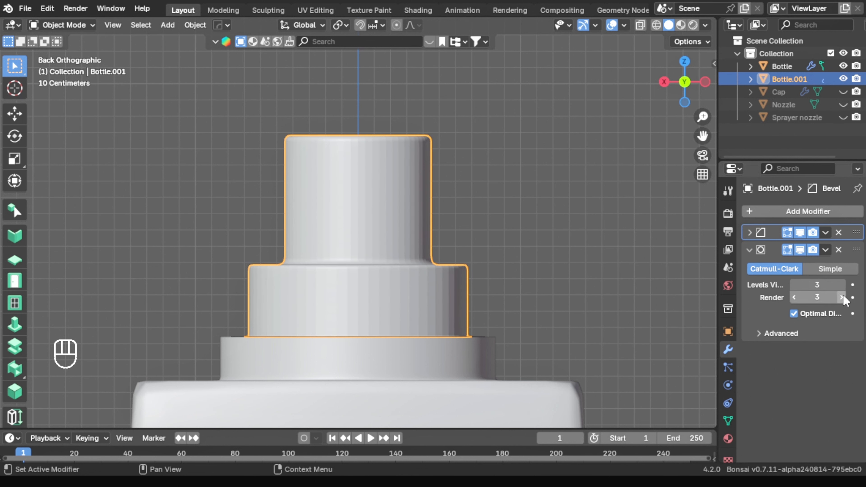
click(843, 293)
click(442, 122)
middle_drag(443, 122, 361, 242)
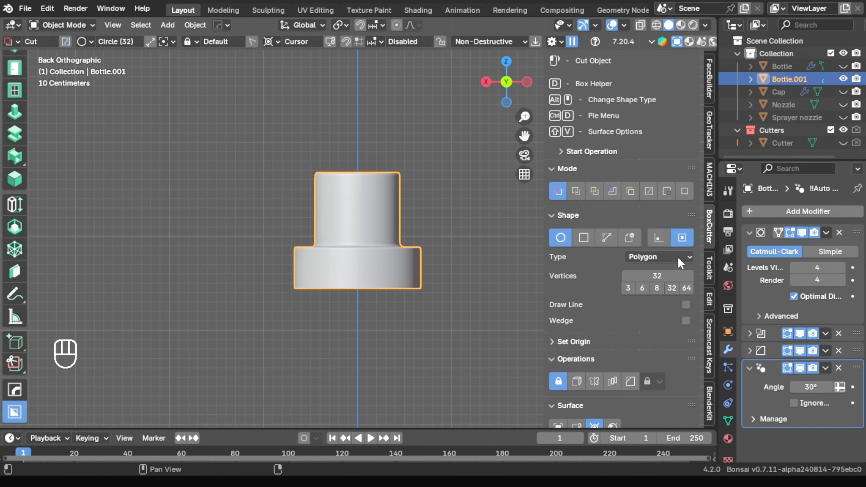
- Cut a centre-drawn 32-vertex circular hole into the upper section of the cap with BoxCutter
click(678, 256)
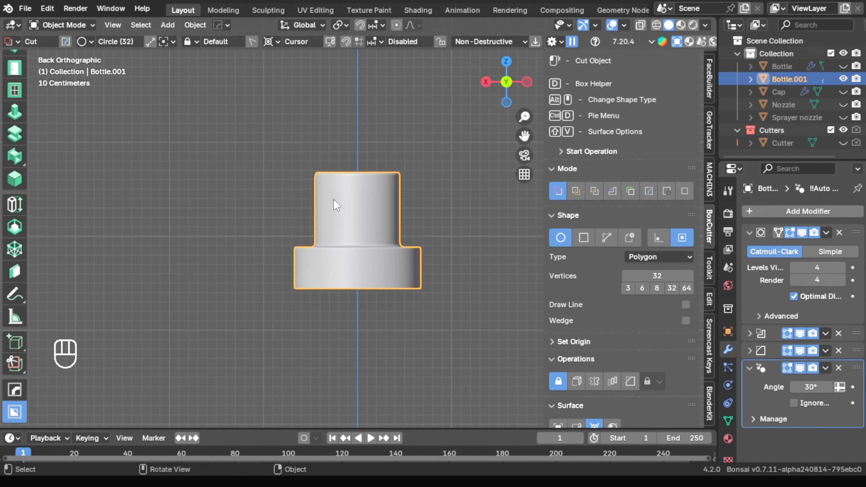
drag(370, 223, 431, 225)
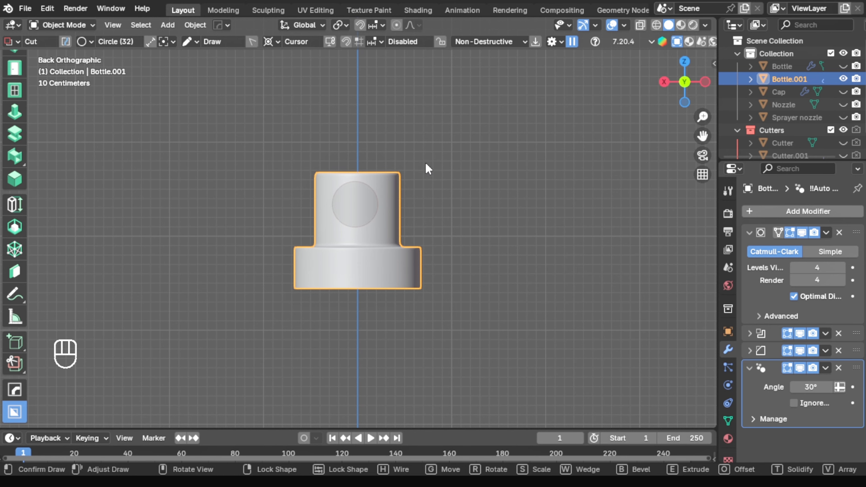
mouse_move(425, 162)
middle_down()
mouse_move(542, 209)
mouse_move(668, 233)
mouse_move(412, 137)
mouse_move(445, 134)
middle_up()
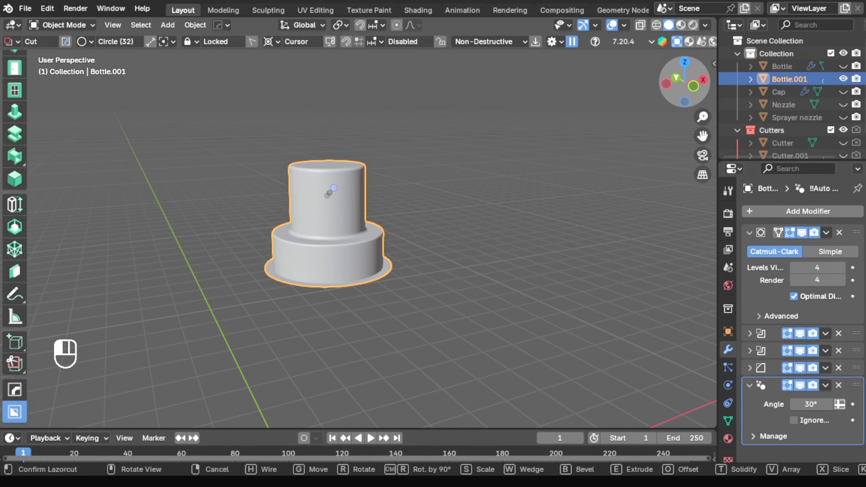
click(358, 206)
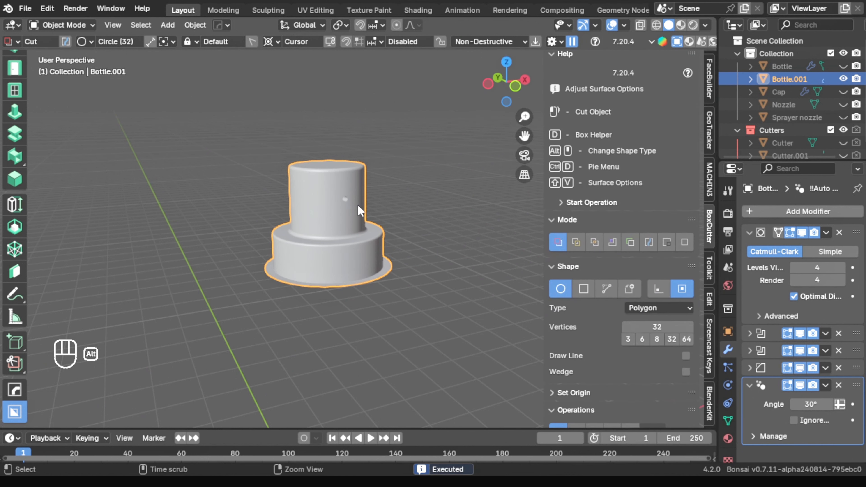
- Switch the BoxCutter shape type to Box and collapse its Mode, Shape and Operations settings
alt+scroll(359, 210, down, 3)
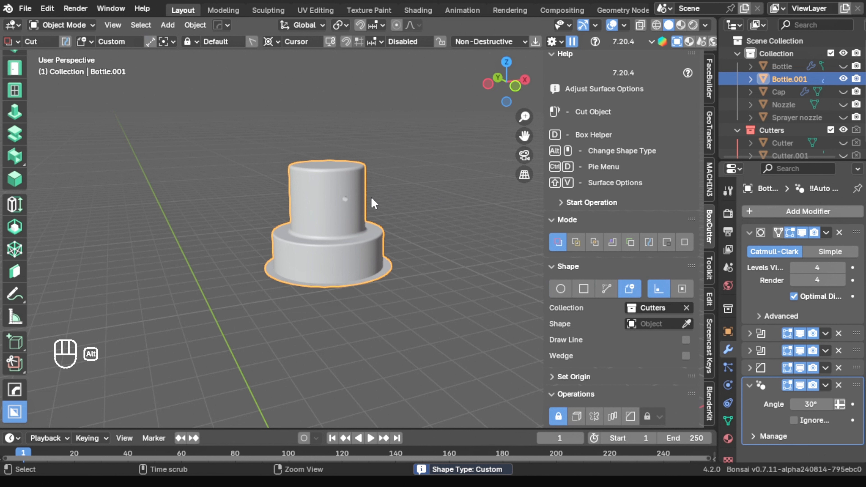
alt+scroll(374, 204, down, 2)
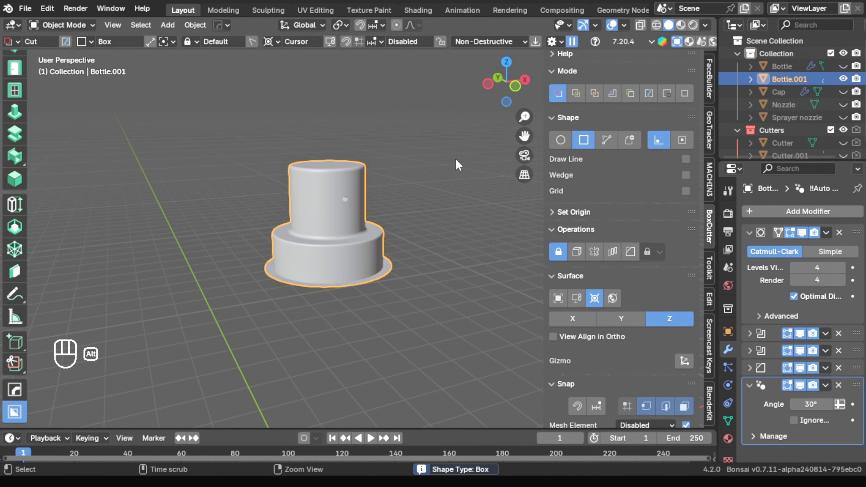
key(alt+n)
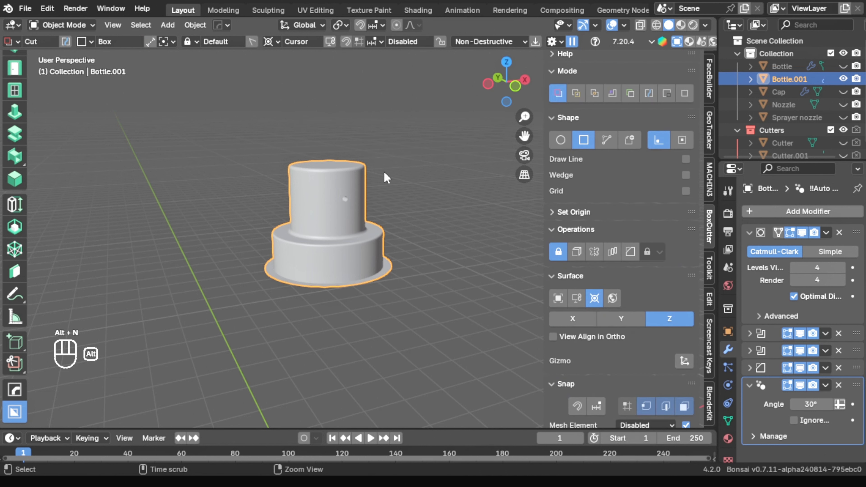
click(559, 54)
click(560, 53)
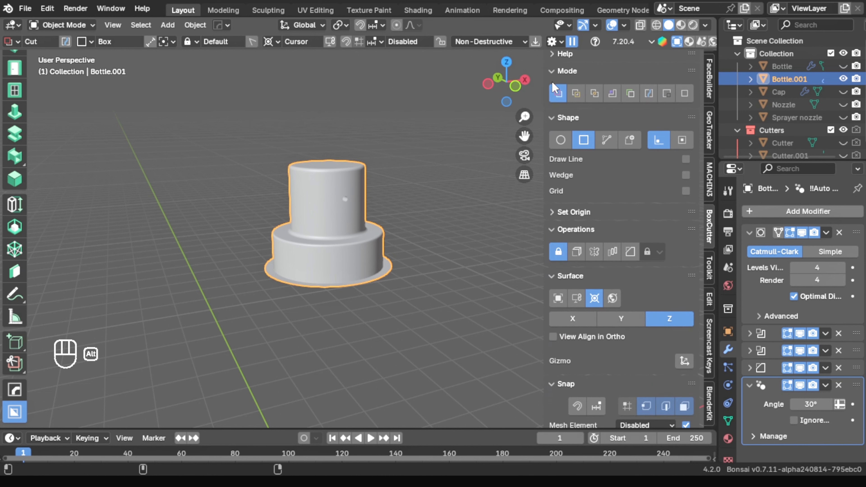
click(556, 71)
click(556, 88)
click(552, 124)
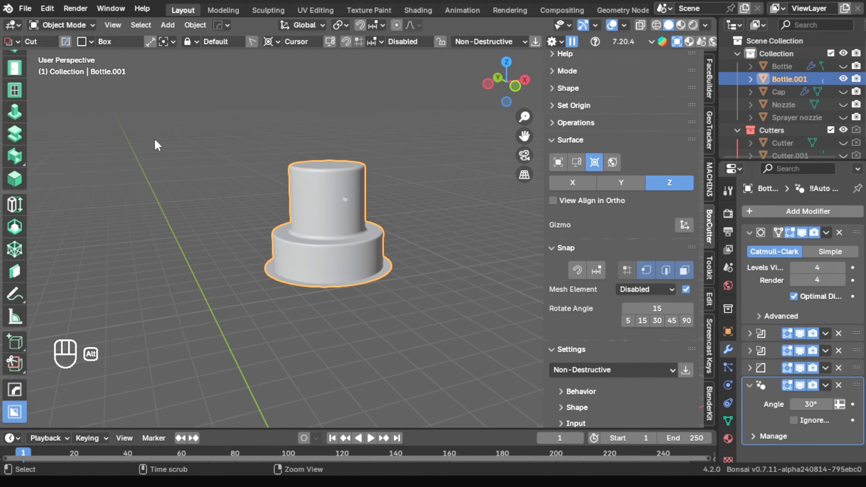
alt+scroll(15, 89, up, 1)
alt+middle_drag(416, 177, 412, 196)
key(alt+Escape)
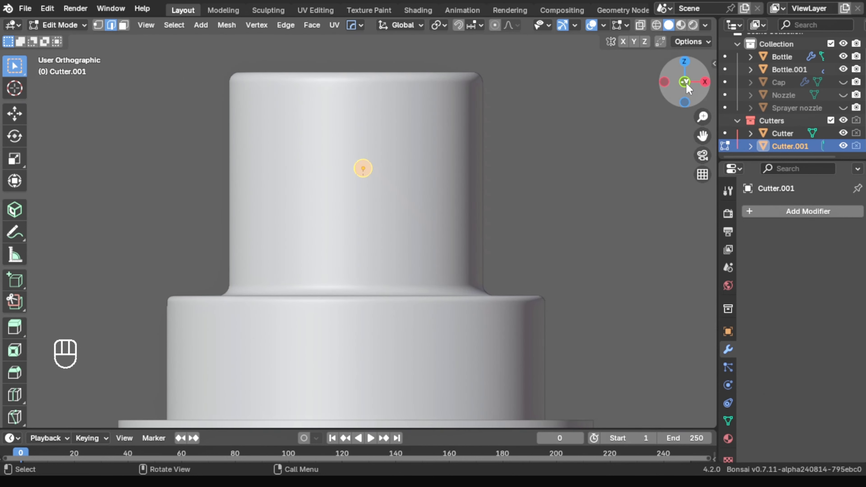
- Scale up the circular cutter in Edit Mode to enlarge the hole in the cap's upper section
key(KP_1)
scroll(388, 146, up, 3)
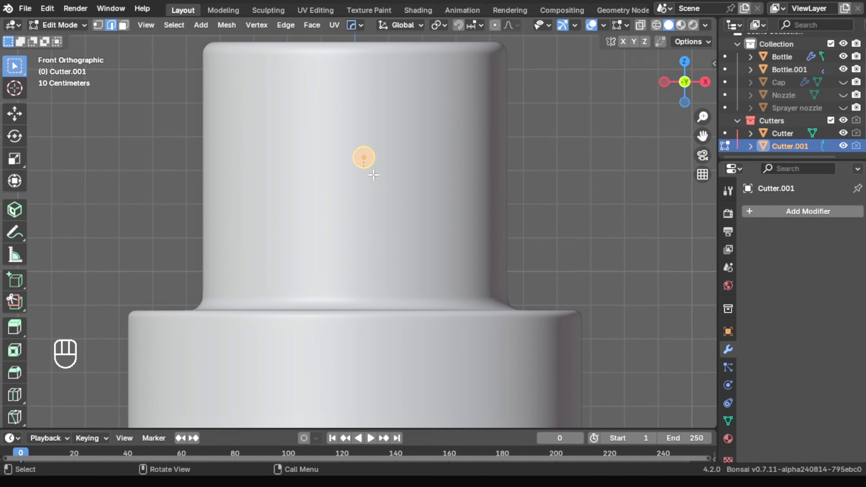
scroll(388, 146, down, 3)
scroll(406, 187, up, 3)
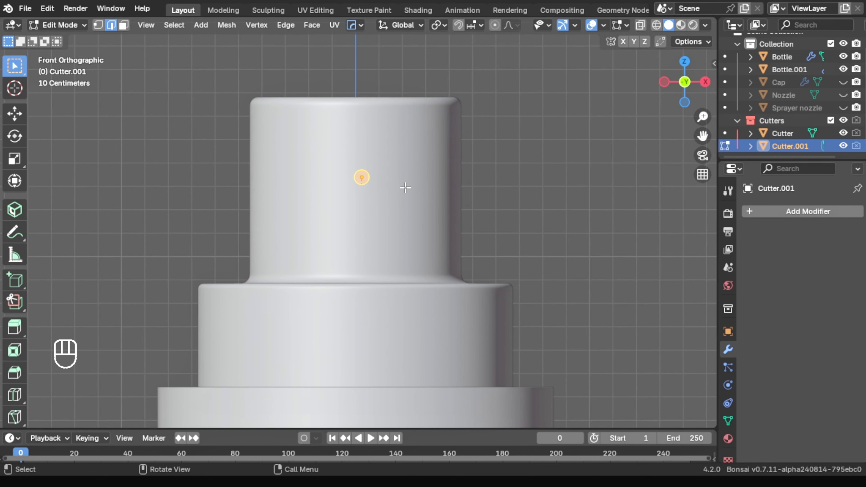
key(s)
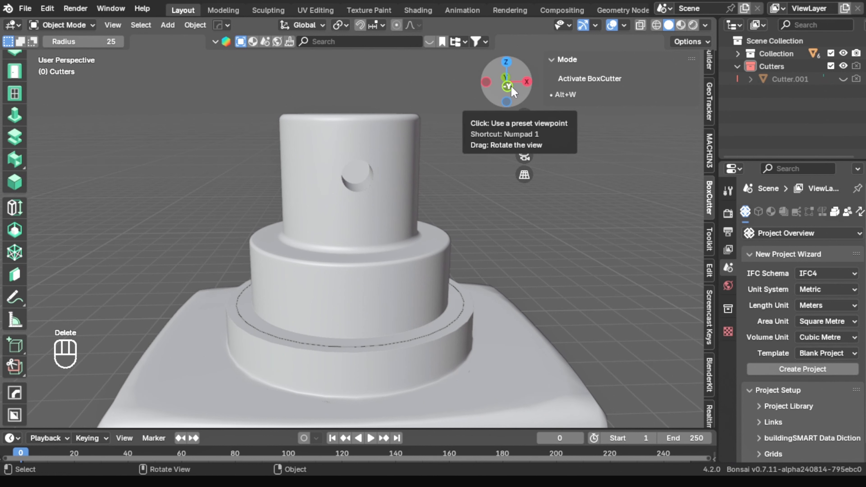
- Add a 32-vertex mesh circle and rotate it 90° about the X axis
click(508, 87)
scroll(376, 175, up, 2)
click(167, 27)
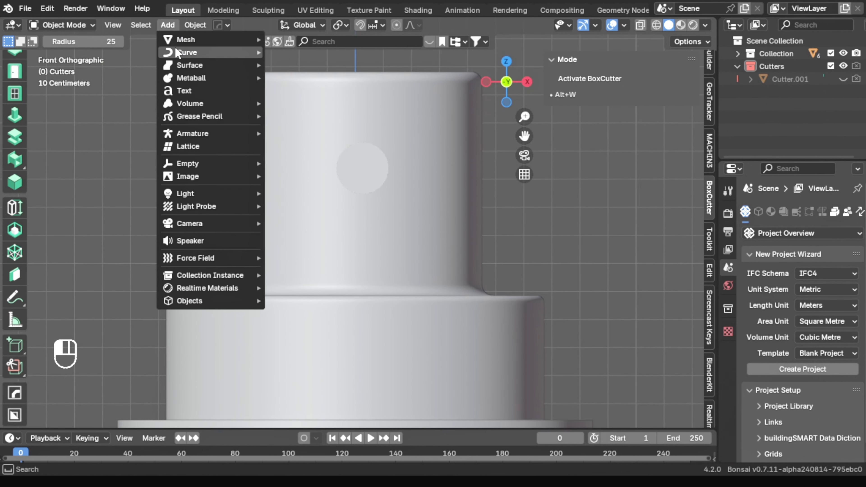
mouse_move(236, 40)
click(295, 78)
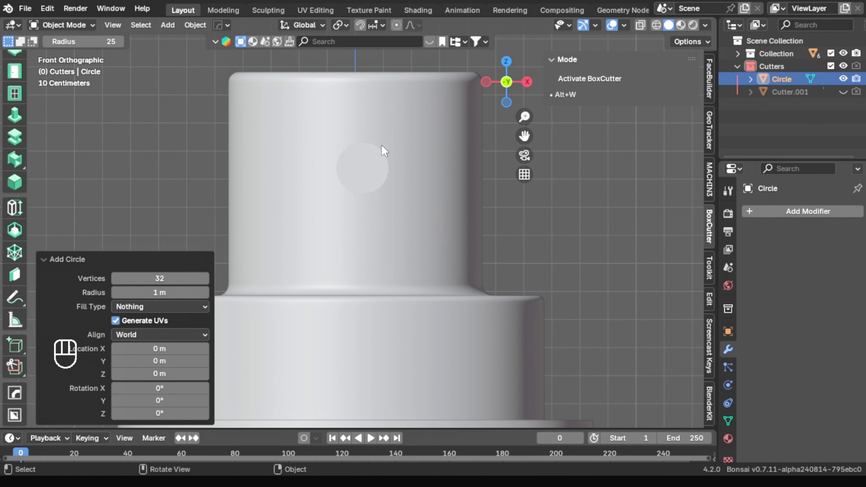
scroll(376, 160, down, 3)
mouse_move(374, 164)
middle_down()
mouse_move(358, 192)
mouse_move(370, 177)
mouse_move(411, 179)
mouse_move(388, 172)
mouse_move(397, 167)
mouse_move(374, 188)
mouse_move(387, 169)
mouse_move(357, 187)
mouse_move(368, 165)
middle_up()
scroll(388, 166, down, 6)
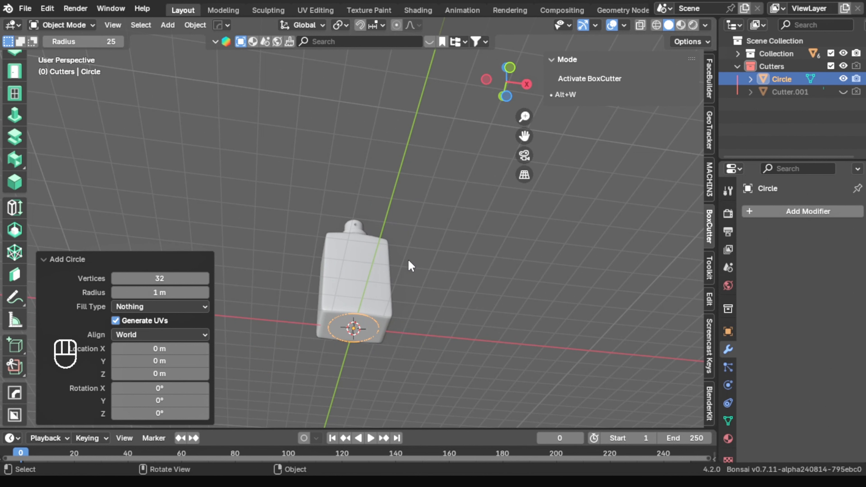
text(rx90)
click(452, 198)
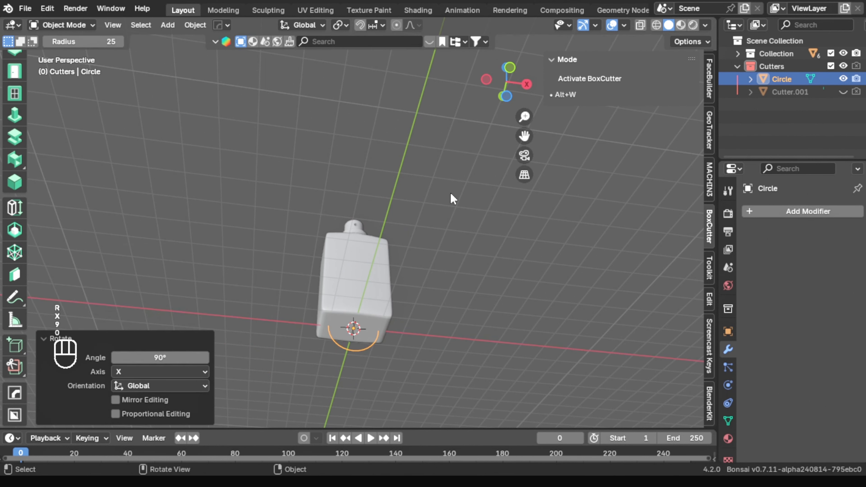
- Move the circle up along Z to the height of the cap's hole and scale it down to match the hole
click(512, 69)
key(g)
key(z)
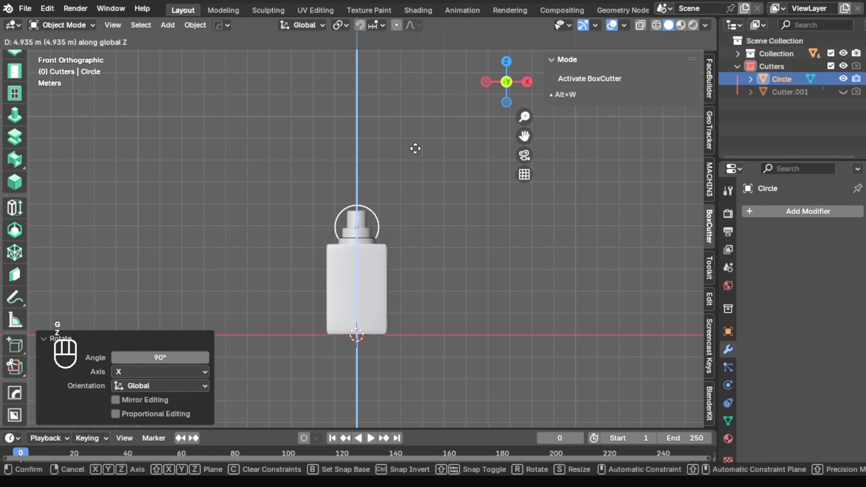
click(427, 145)
click(506, 82)
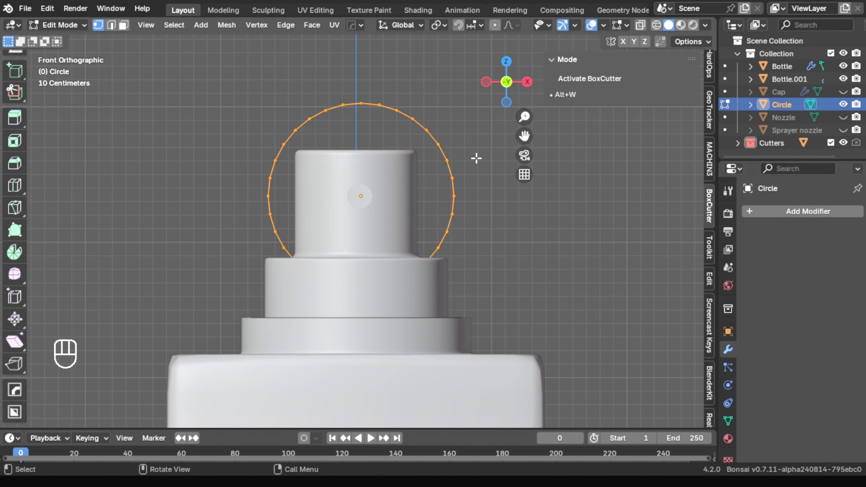
key(s)
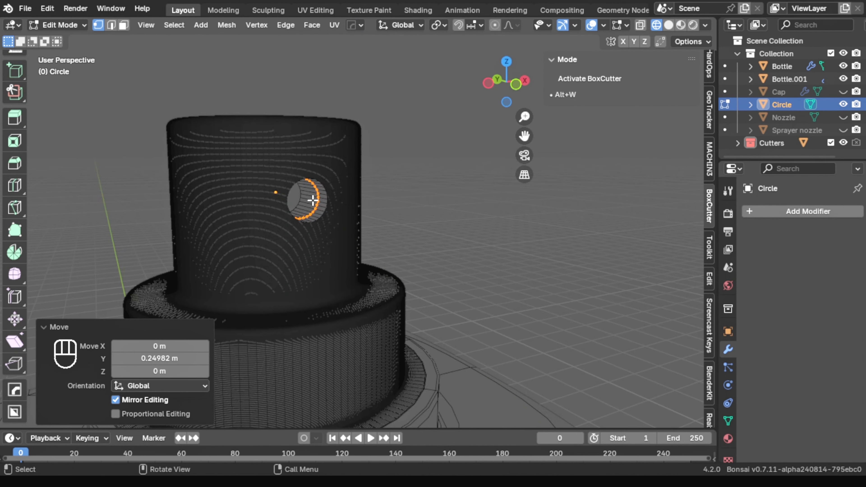
- Move the circle's vertices about 0.22 m along Y, deeper into the hole
key(g)
key(y)
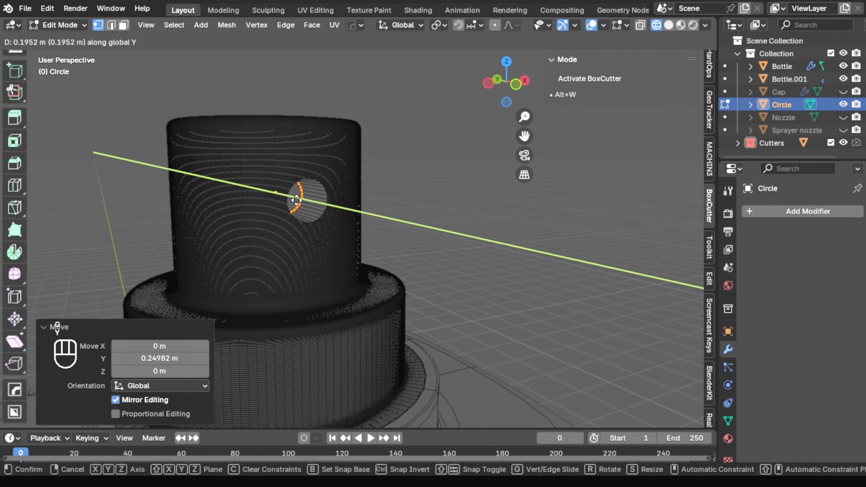
click(291, 200)
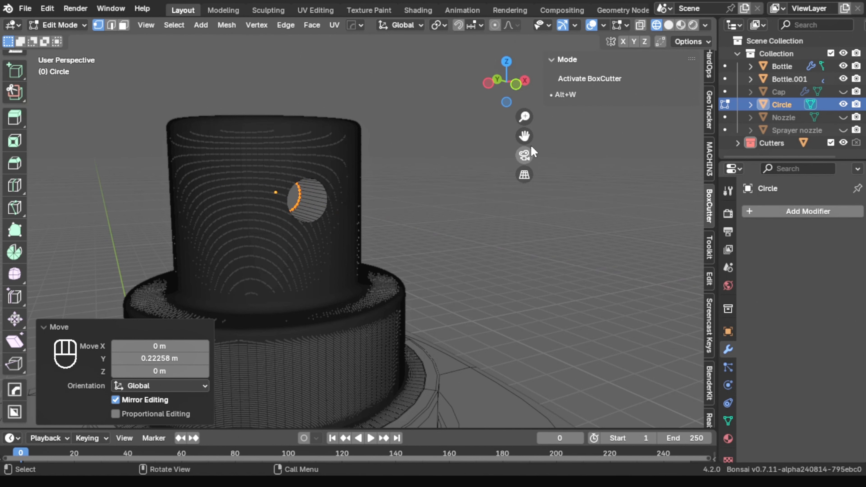
- Fill the circle inside the cap's hole with a face
click(508, 92)
scroll(392, 184, up, 3)
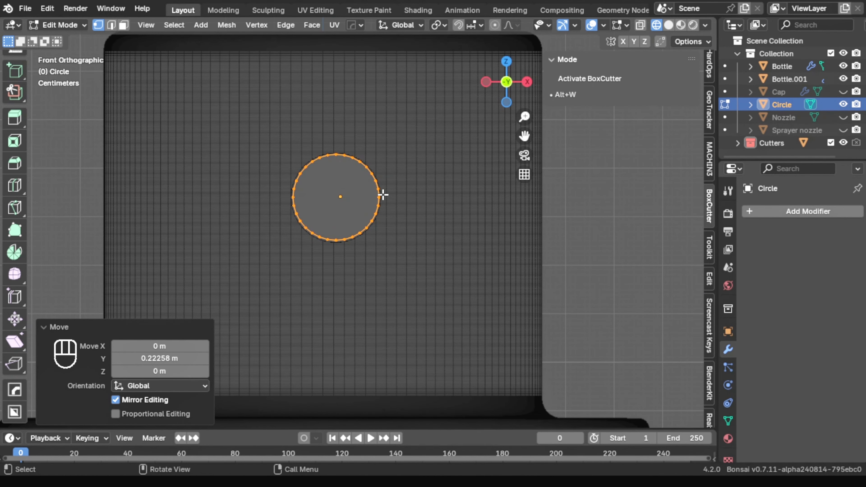
scroll(383, 193, down, 3)
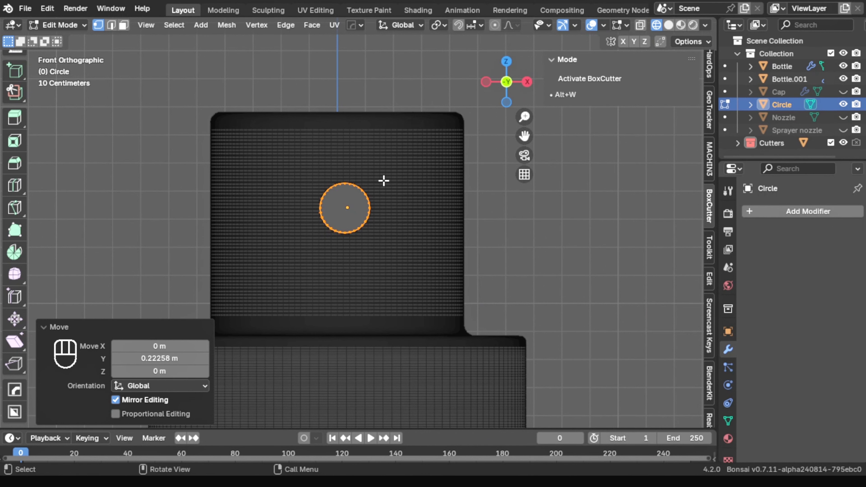
key(q)
key(f)
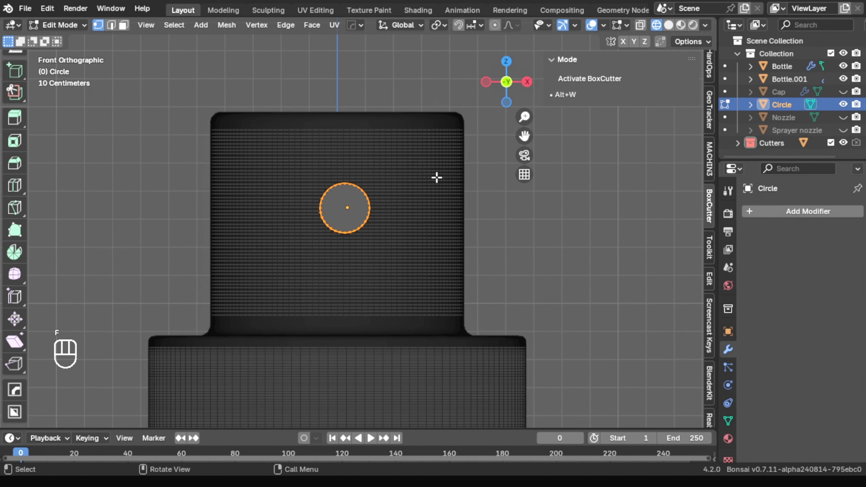
- Extrude the filled circle about 0.32 m outward in the negative Y direction
click(486, 82)
middle_drag(425, 168, 396, 174)
key(e)
key(y)
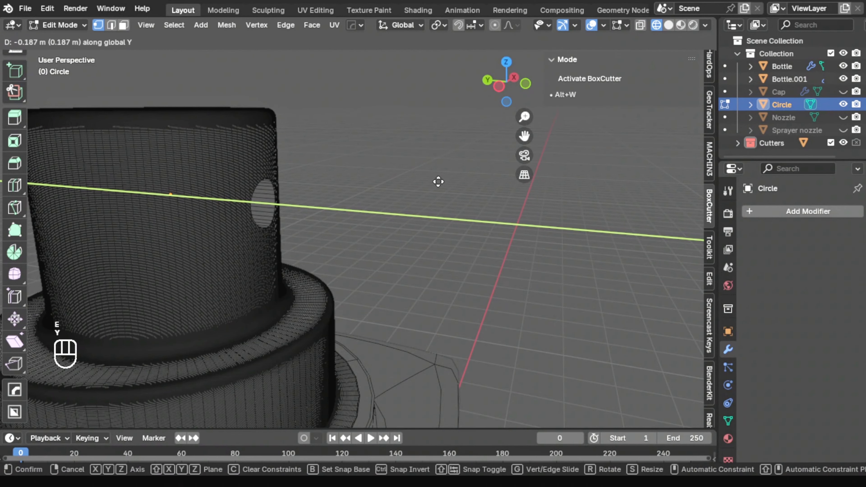
click(466, 189)
- Extrude and scale the nozzle's outer face inward four times to form concentric rings, using scale 0.321 for the last one
middle_drag(346, 176, 503, 213)
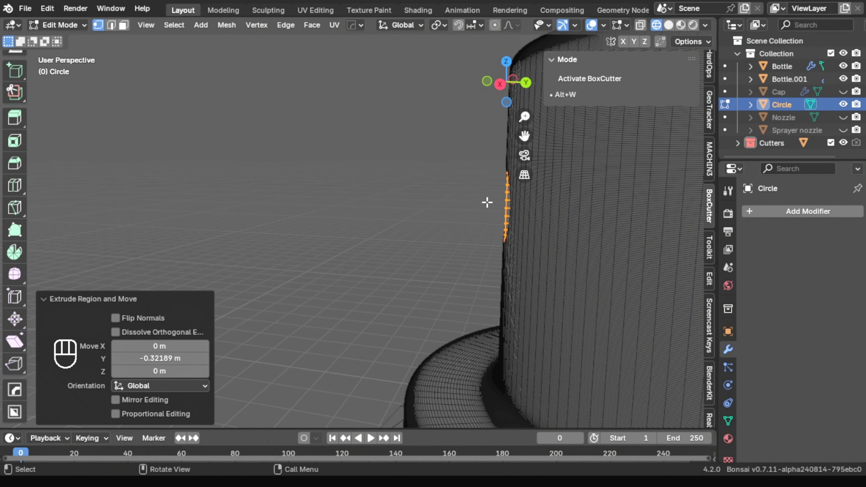
middle_drag(487, 202, 434, 200)
scroll(473, 176, up, 3)
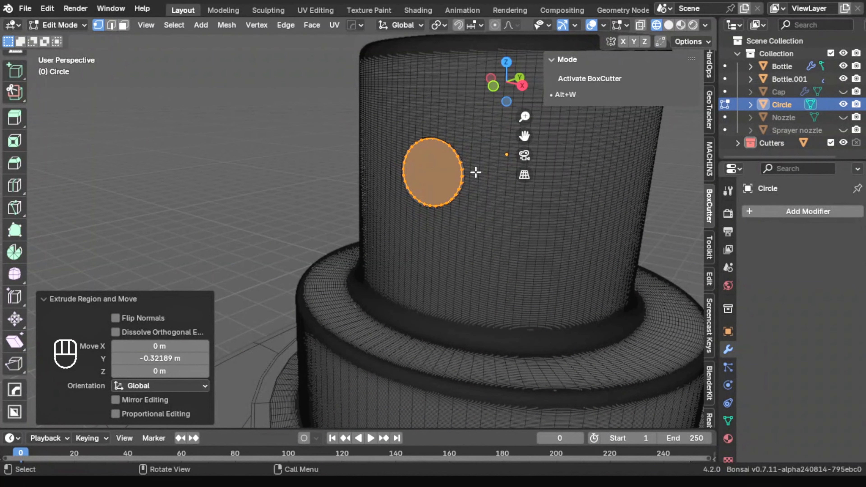
key(e)
key(s)
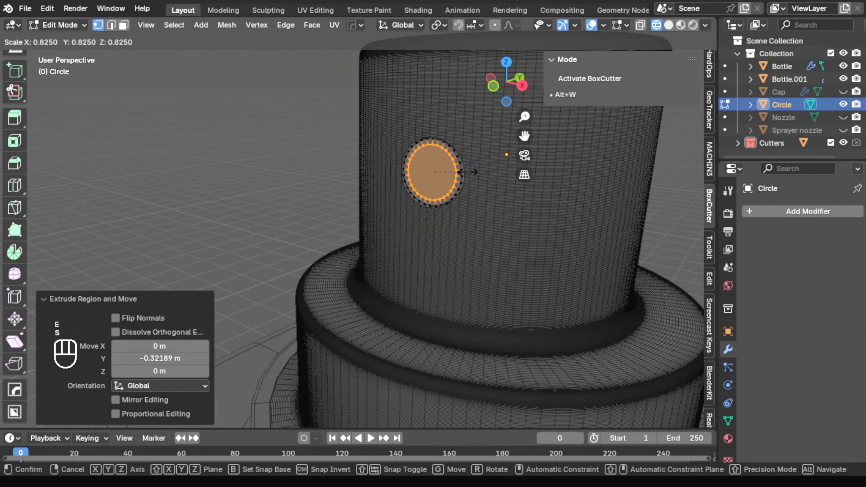
click(468, 173)
key(e)
key(s)
click(454, 174)
key(e)
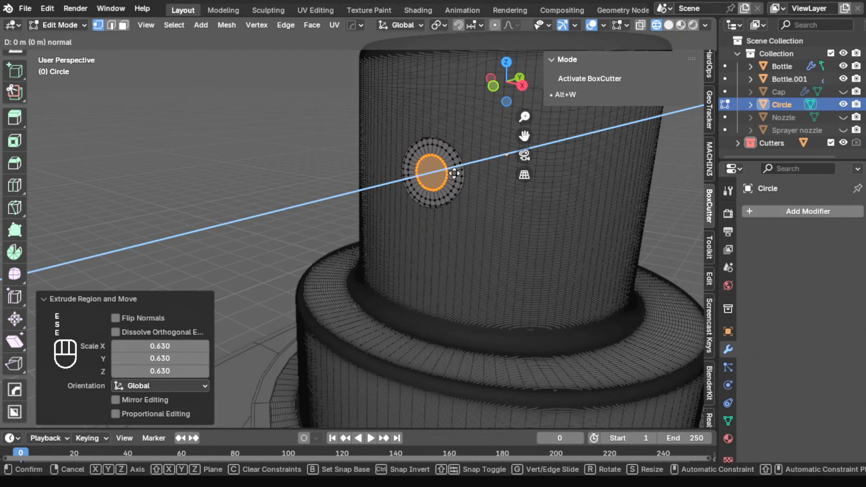
key(s)
click(448, 172)
key(e)
key(s)
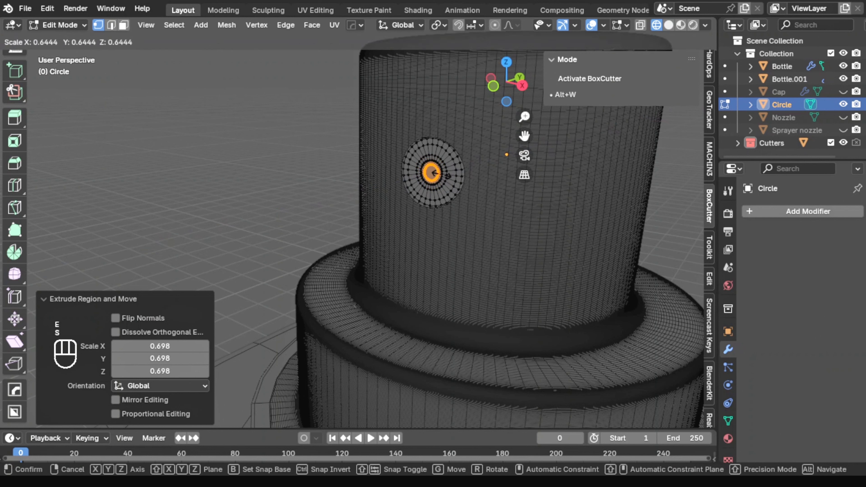
click(435, 173)
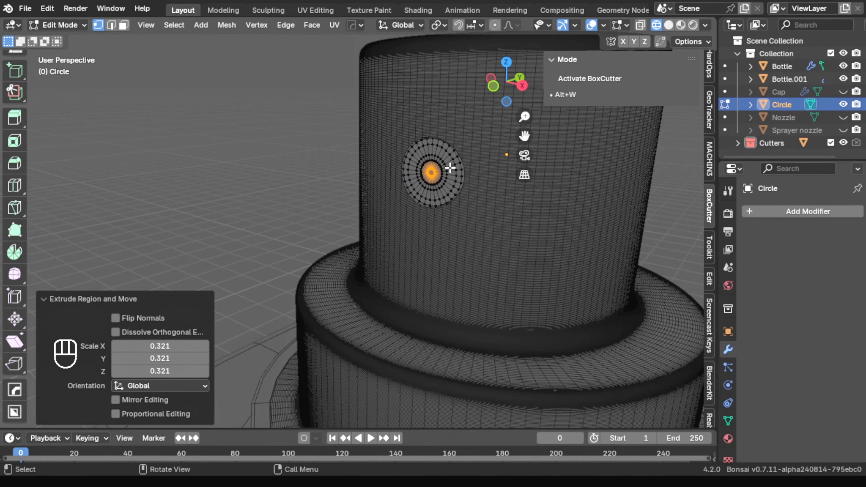
- Extrude the nozzle's innermost face about 0.19 m inward along the Y axis
key(e)
key(y)
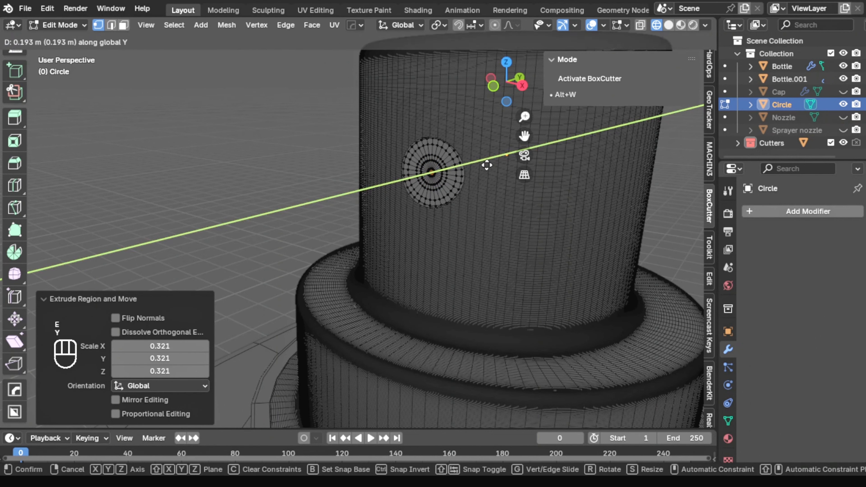
click(488, 165)
click(265, 110)
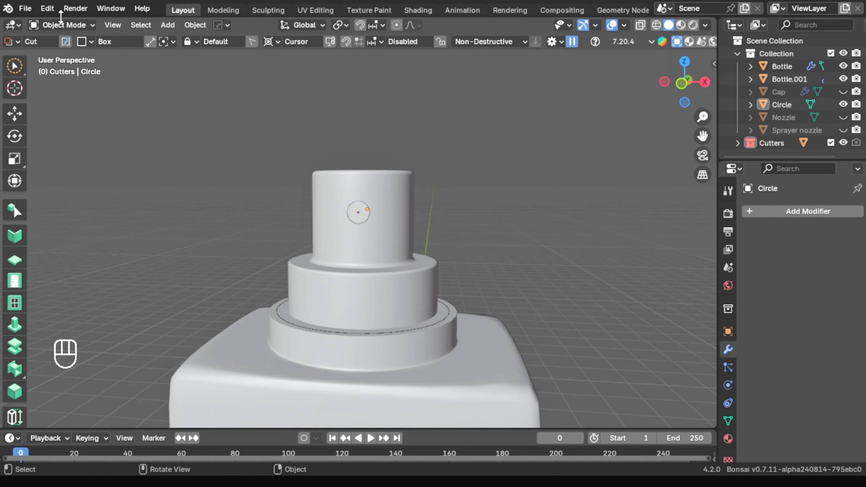
- Save the bottle file
click(25, 8)
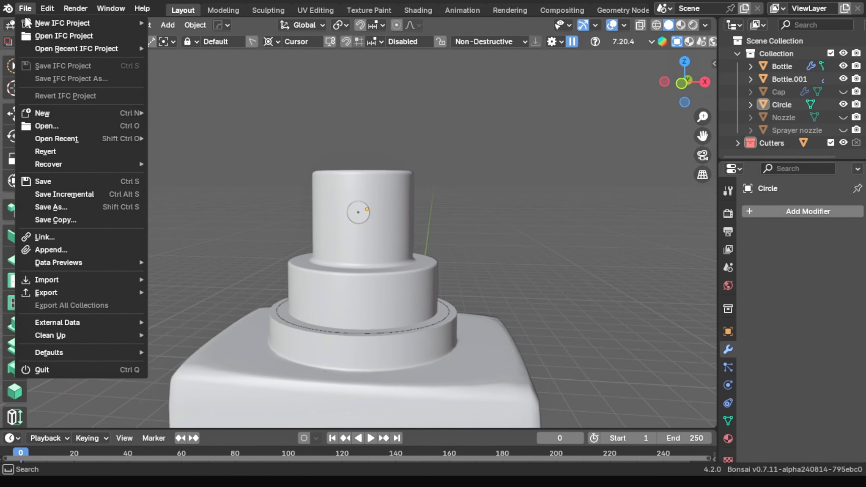
click(37, 185)
scroll(365, 232, up, 3)
middle_drag(365, 232, 342, 205)
scroll(341, 205, down, 8)
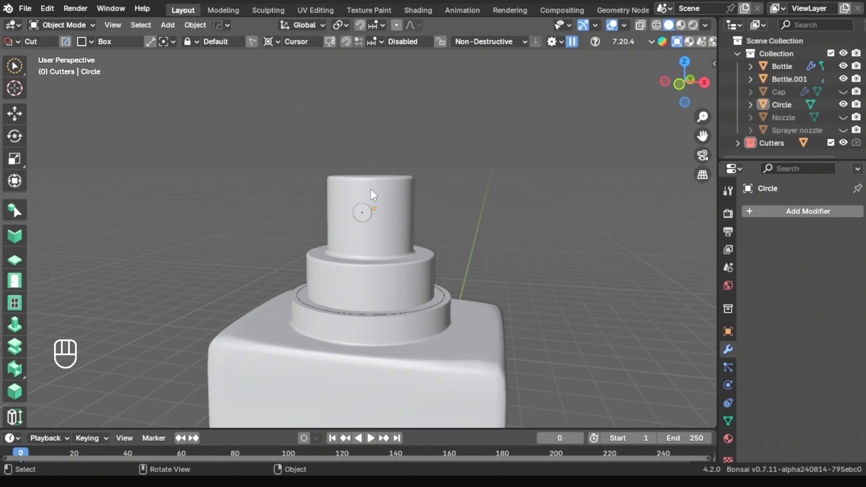
click(26, 10)
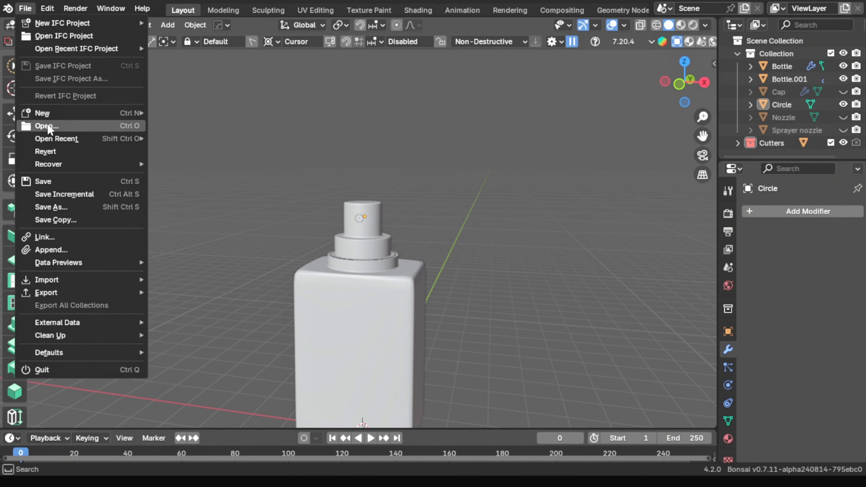
click(41, 182)
- Scale the cylinder above the bottle down uniformly to roughly the width of the collar
scroll(411, 265, down, 3)
scroll(420, 178, up, 4)
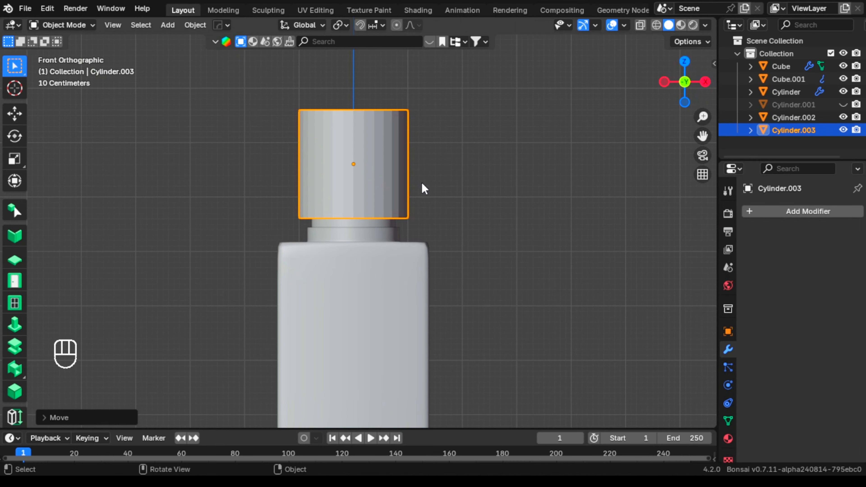
key(g)
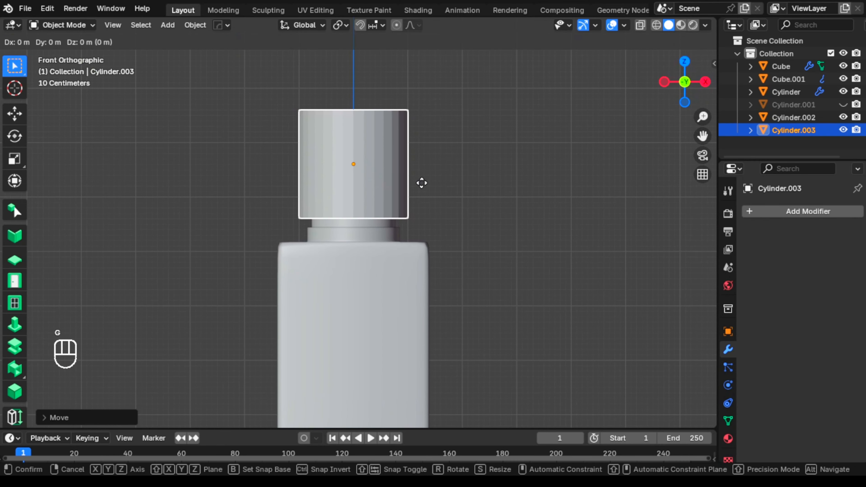
key(s)
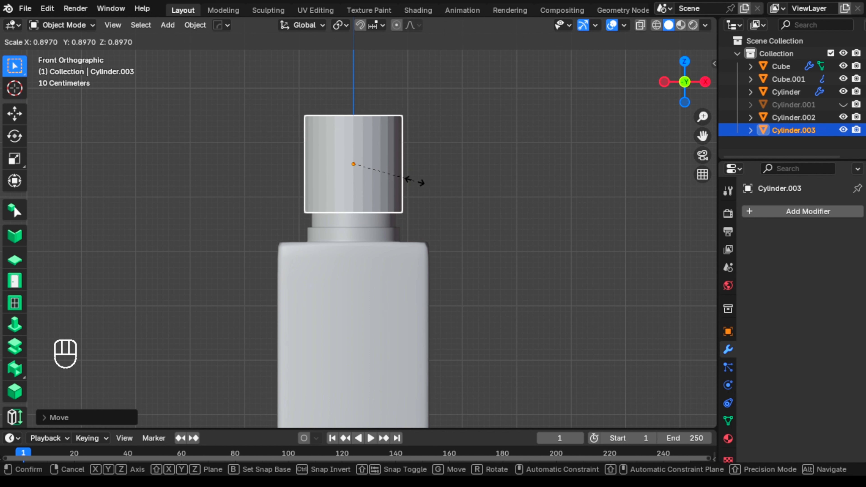
click(412, 183)
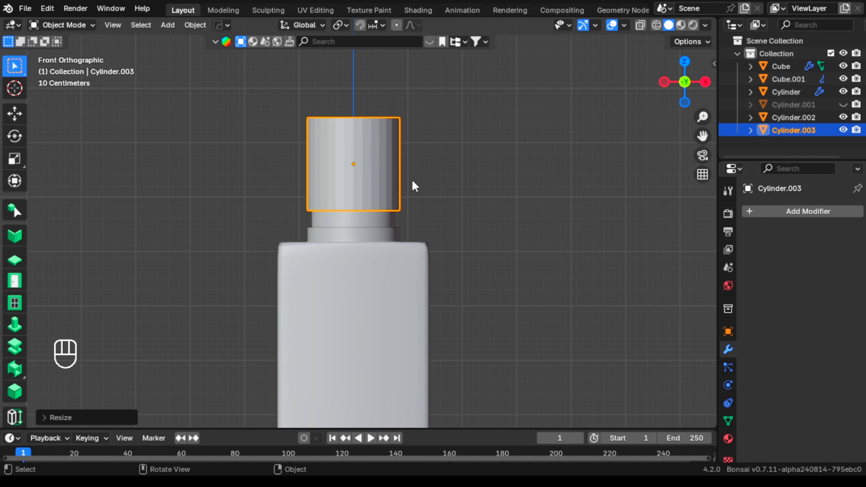
- Move the cylinder down about 0.3 m along Z so it sits on the collar
key(g)
key(z)
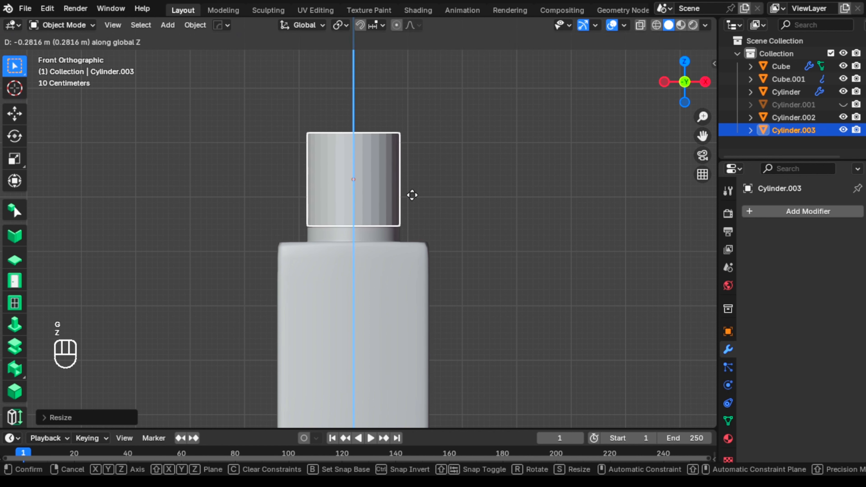
click(410, 195)
click(452, 202)
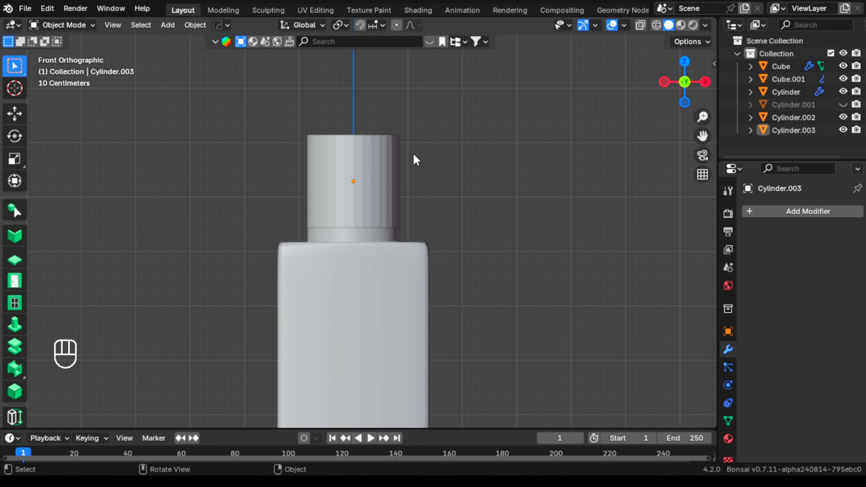
middle_drag(416, 160, 519, 188)
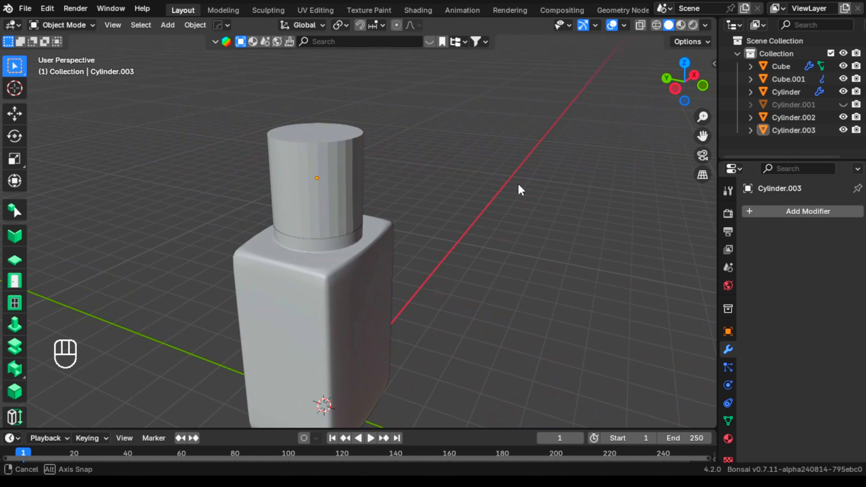
- Open the cylinder's mesh for editing in the front view
click(703, 85)
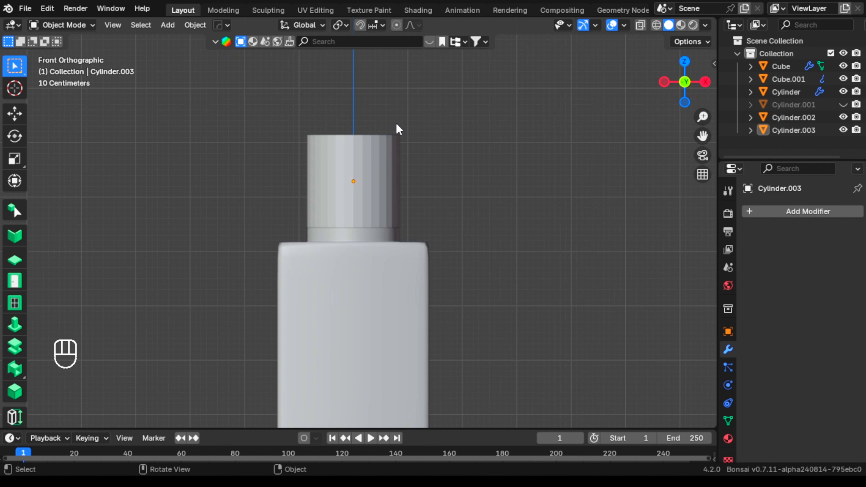
click(63, 25)
click(67, 52)
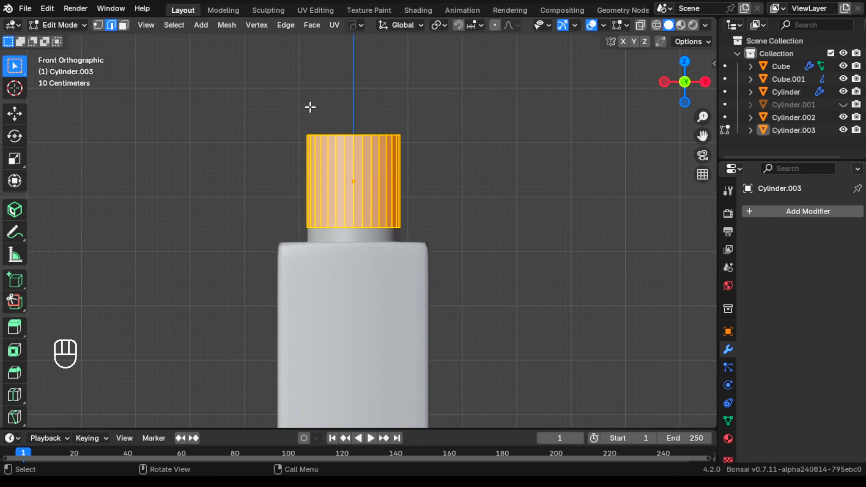
- Try to move the cylinder's top edges down about 0.2 m along Z in wireframe display
drag(265, 100, 445, 148)
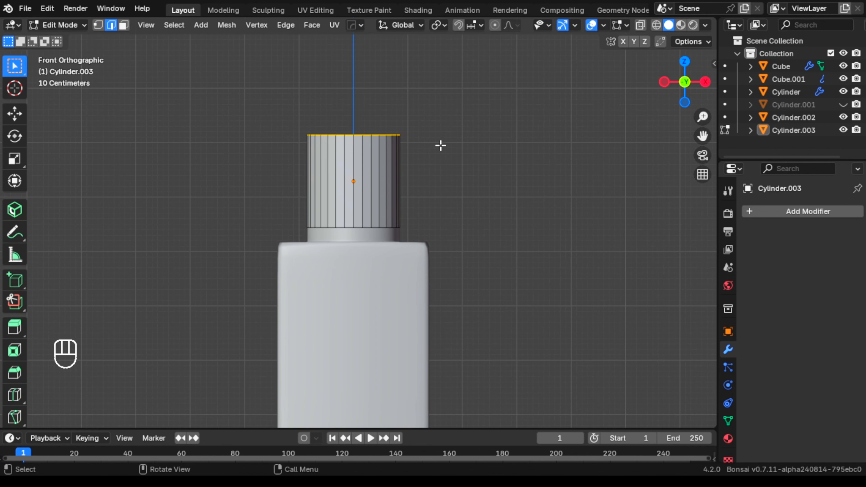
key(g)
key(z)
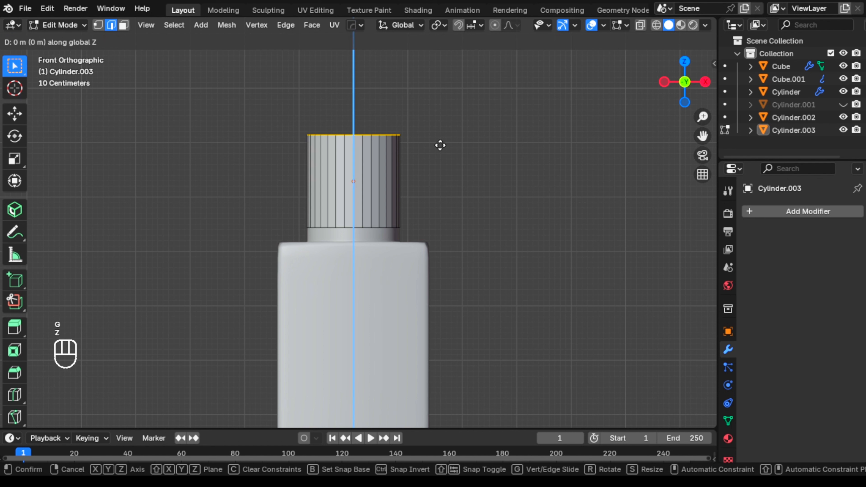
right_click(445, 159)
click(655, 25)
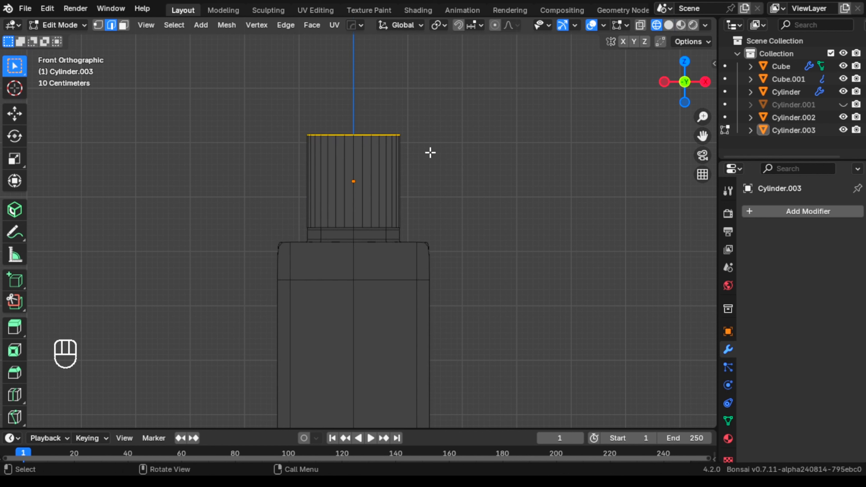
key(g)
key(z)
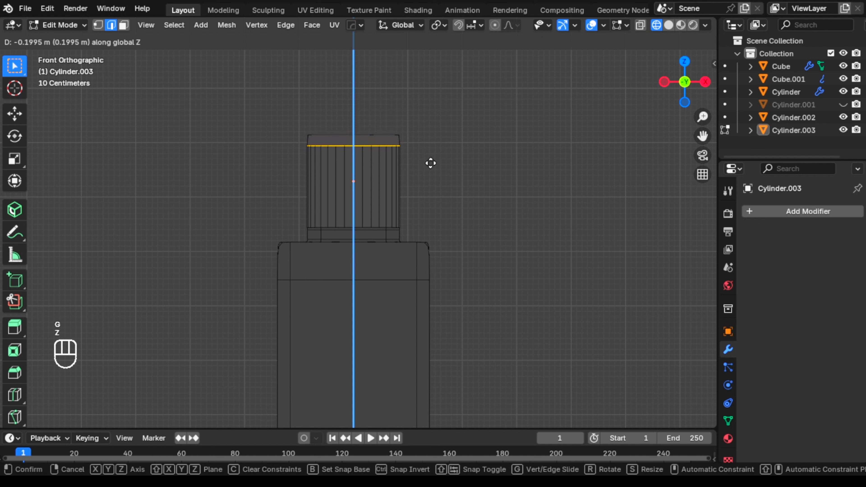
click(431, 163)
key(ctrl+z)
click(450, 135)
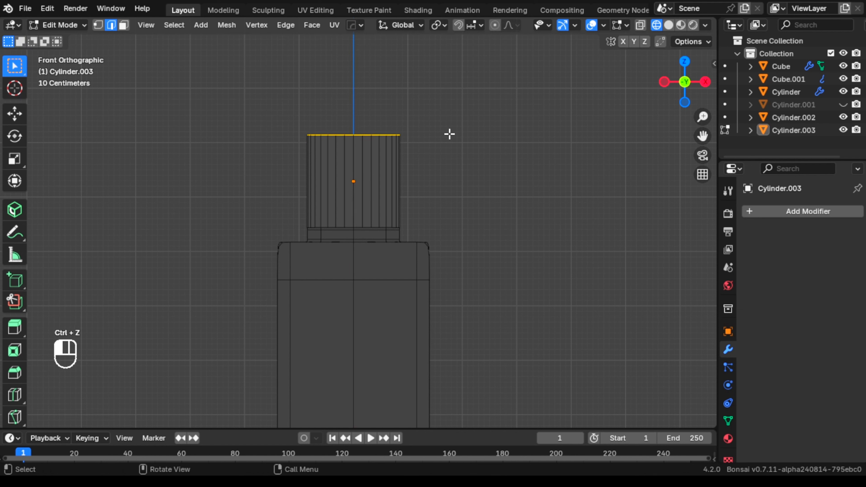
- Try to lower the cylinder's front top vertices along Z in vertex selection mode
click(98, 24)
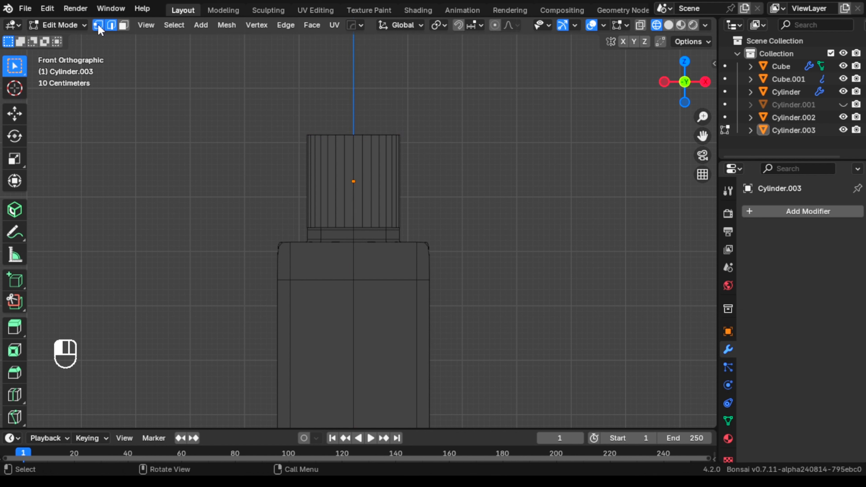
drag(269, 97, 429, 150)
key(g)
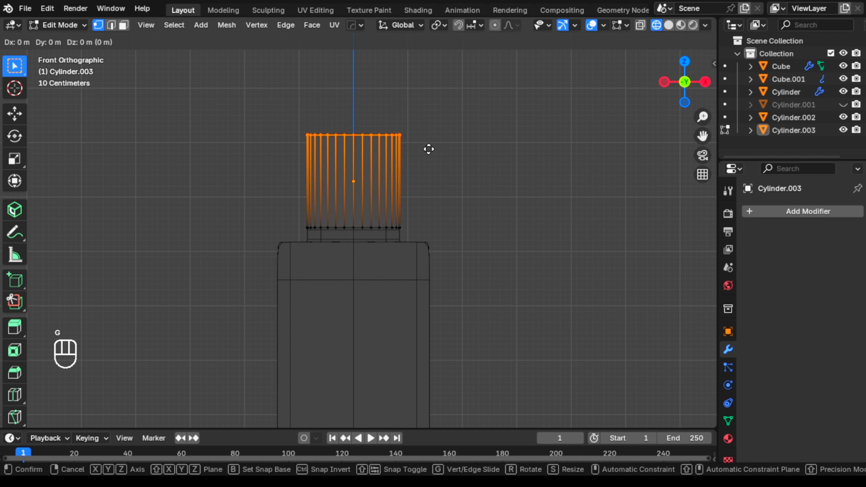
key(z)
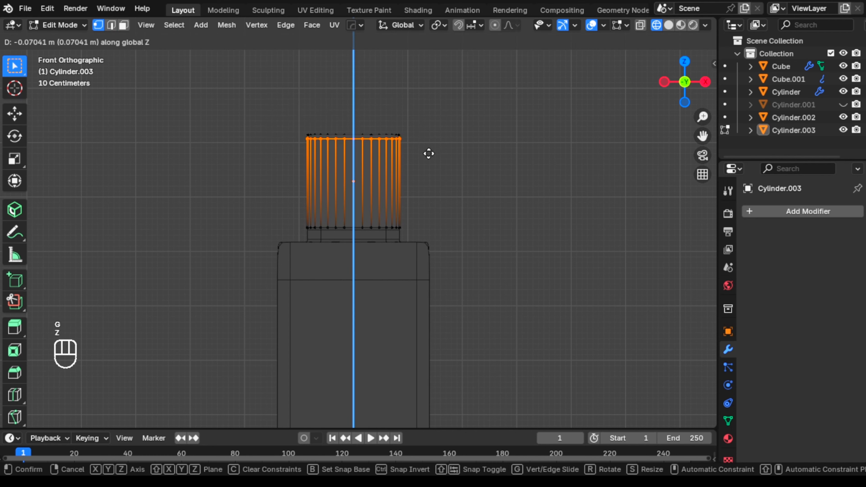
right_click(428, 159)
- Select the cylinder's entire top ring of vertices and lower it along Z to shorten the cylinder
middle_drag(428, 160, 441, 184)
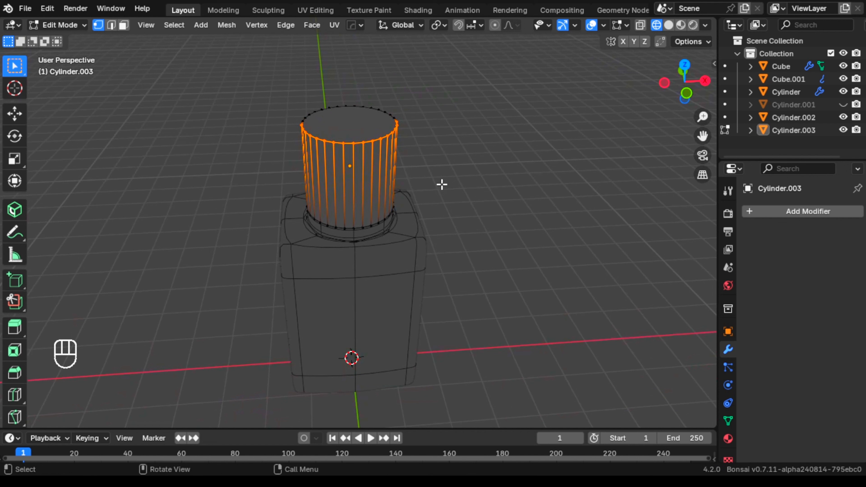
drag(257, 75, 437, 156)
click(683, 95)
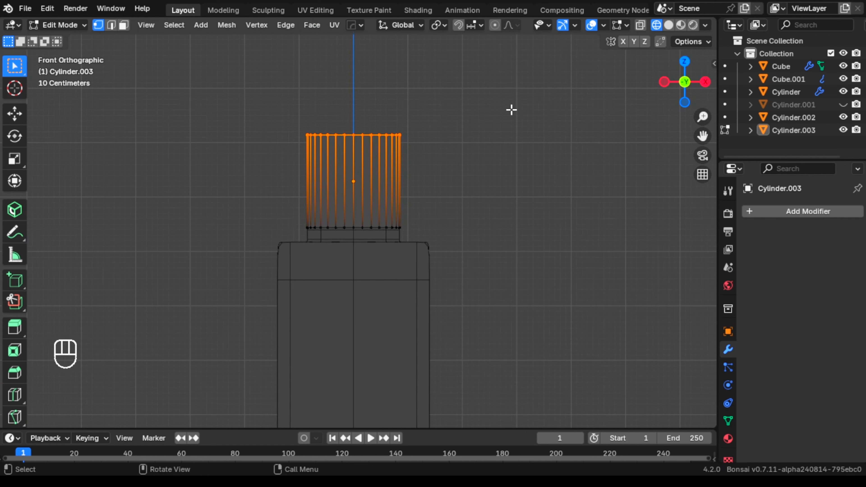
key(g)
key(z)
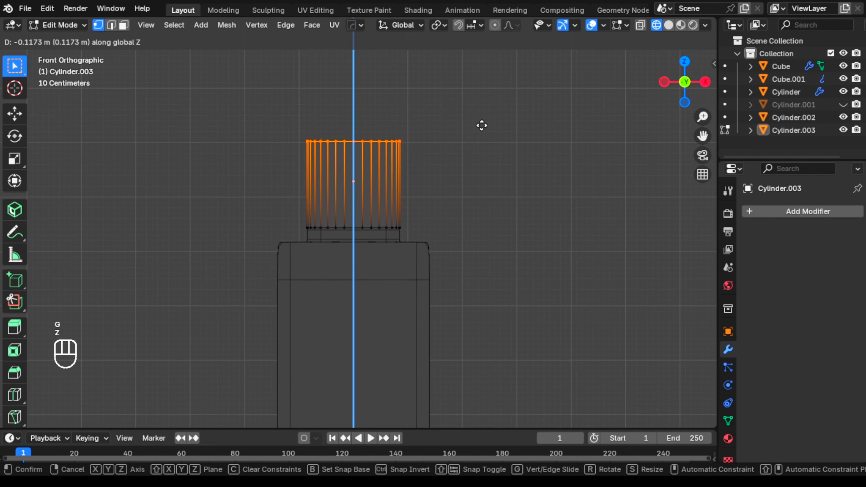
click(479, 140)
click(457, 163)
- Bevel the cylinder's bottom edge loop with an offset of about 0.04 m and 8 segments
middle_drag(421, 142, 445, 155)
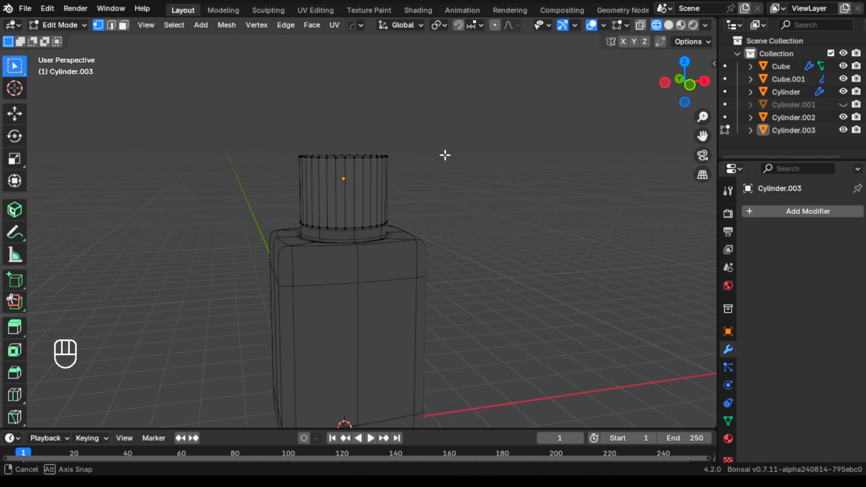
scroll(360, 226, up, 3)
scroll(320, 246, up, 2)
middle_drag(319, 245, 287, 228)
scroll(447, 198, down, 3)
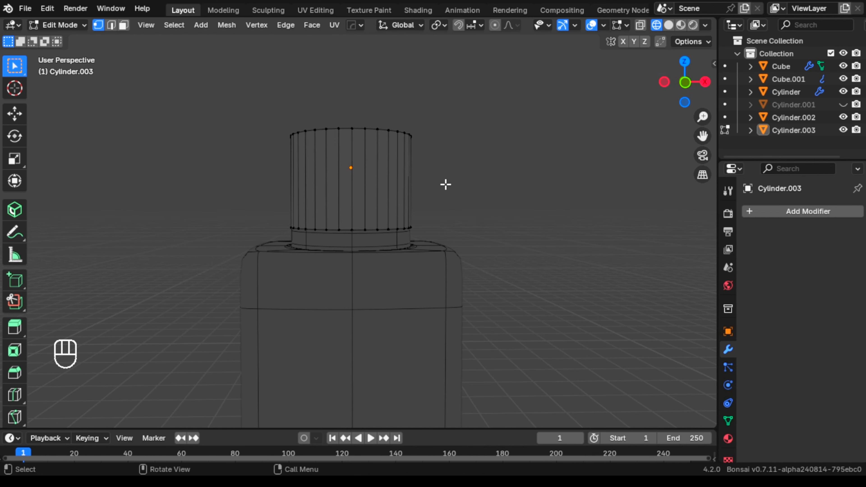
middle_drag(445, 184, 444, 194)
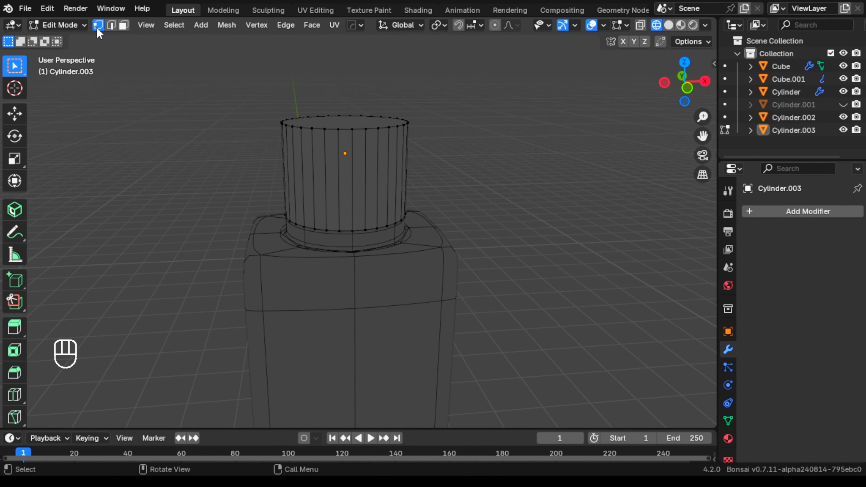
click(111, 26)
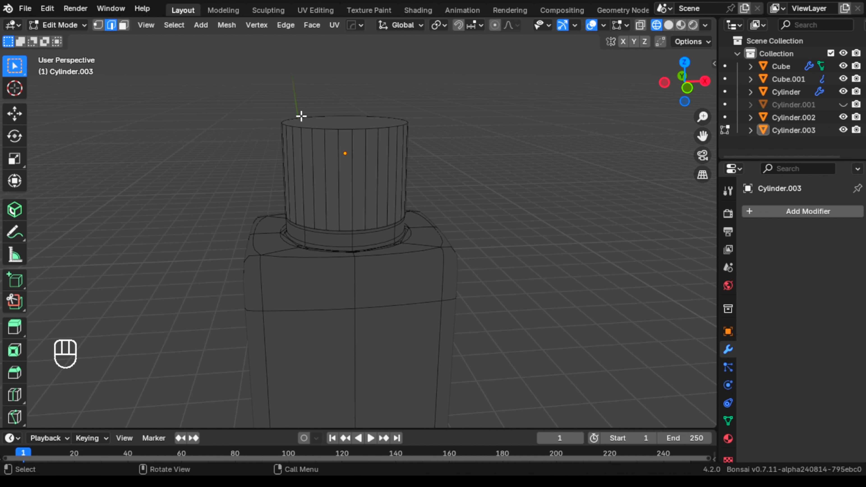
alt+click(326, 129)
alt+click(332, 230)
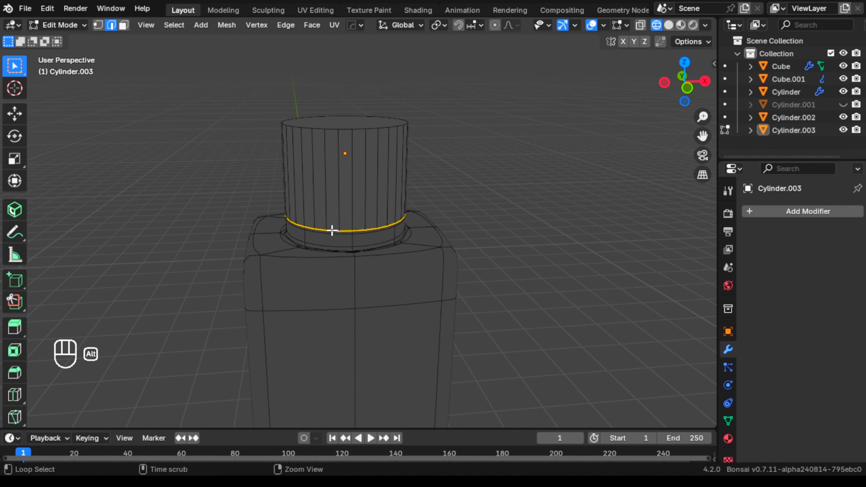
shift+click(333, 129)
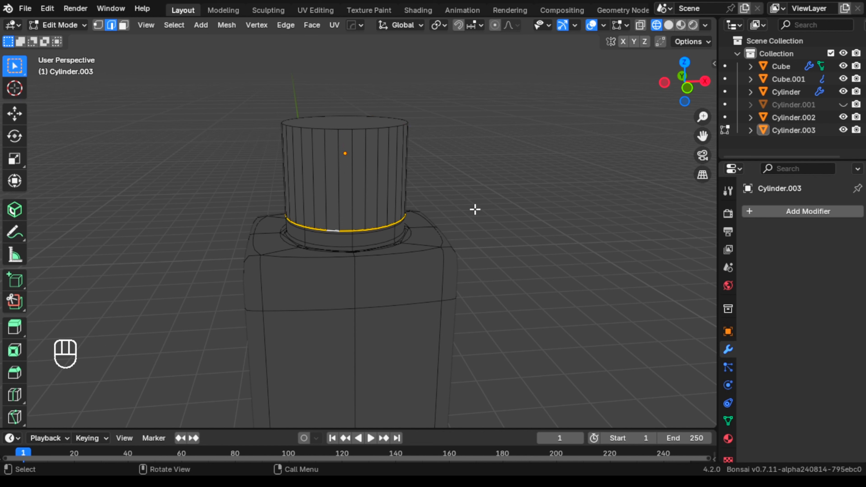
key(ctrl+b)
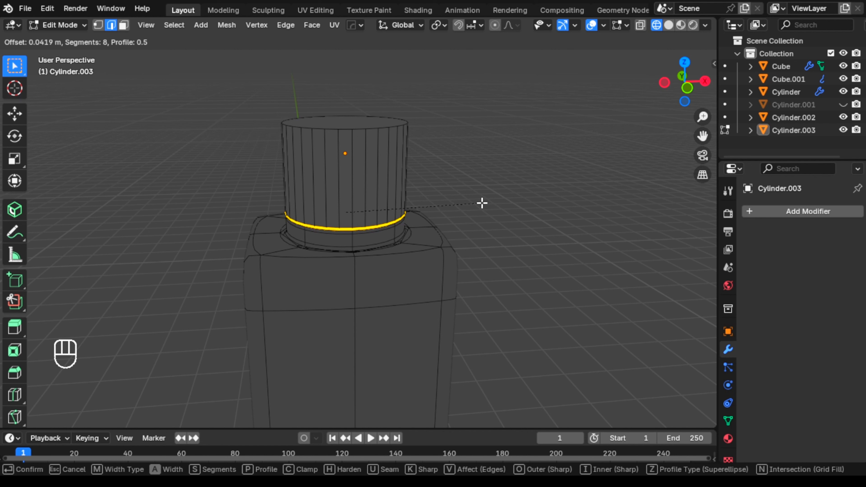
click(481, 204)
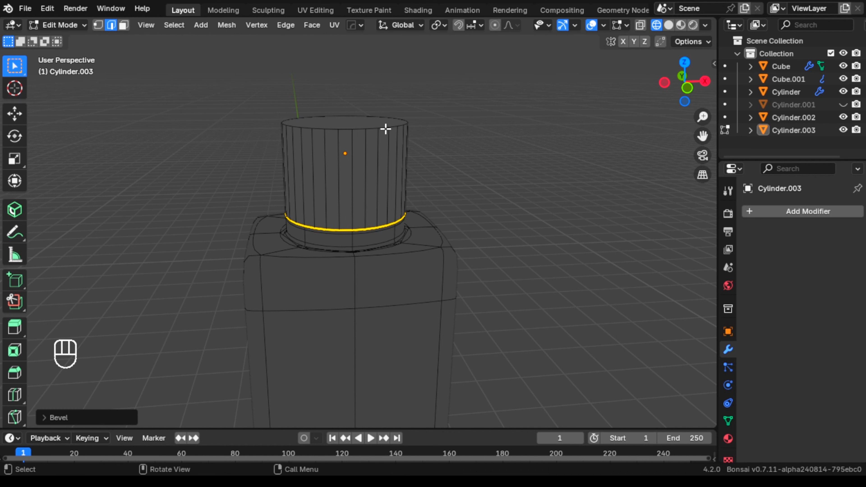
- Bevel the cylinder's top edge loop with an offset of about 0.03 m and 8 segments
alt+click(374, 129)
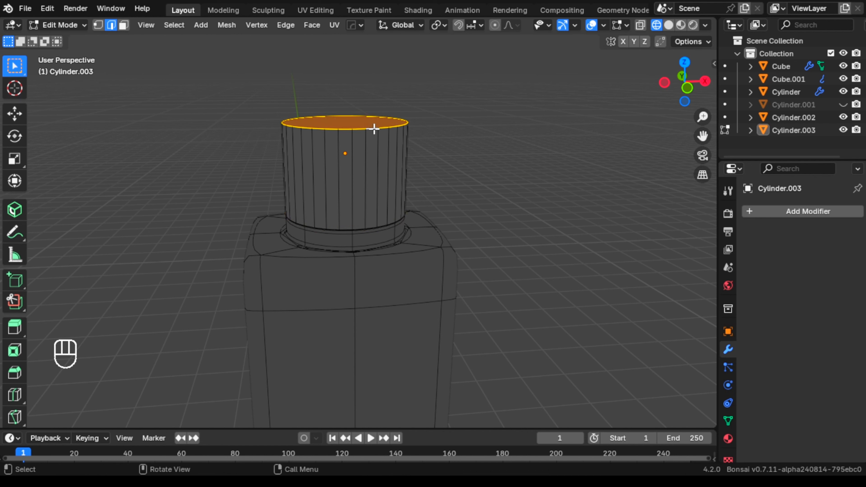
key(ctrl+b)
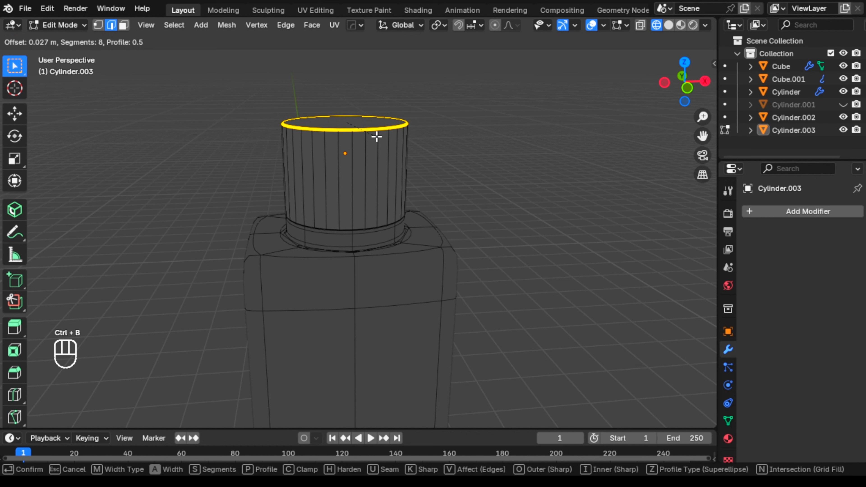
click(377, 137)
- Add four evenly spaced horizontal loop cuts around the outer cap's side wall in front view
click(687, 88)
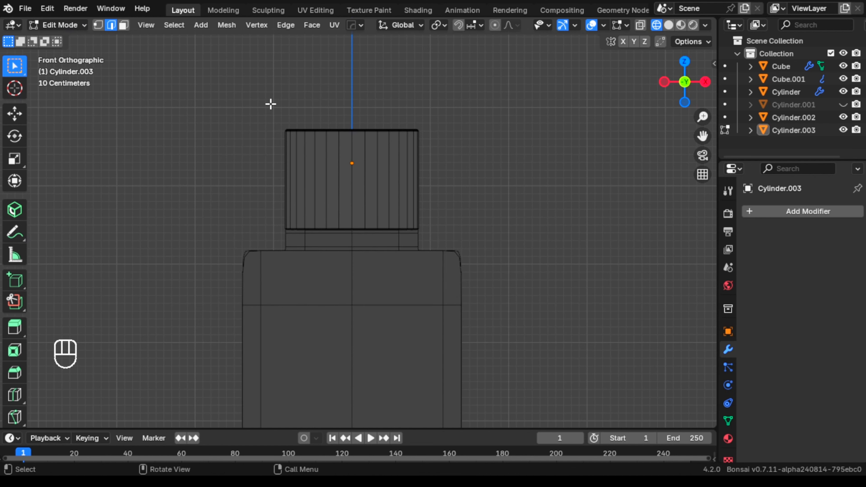
key(a)
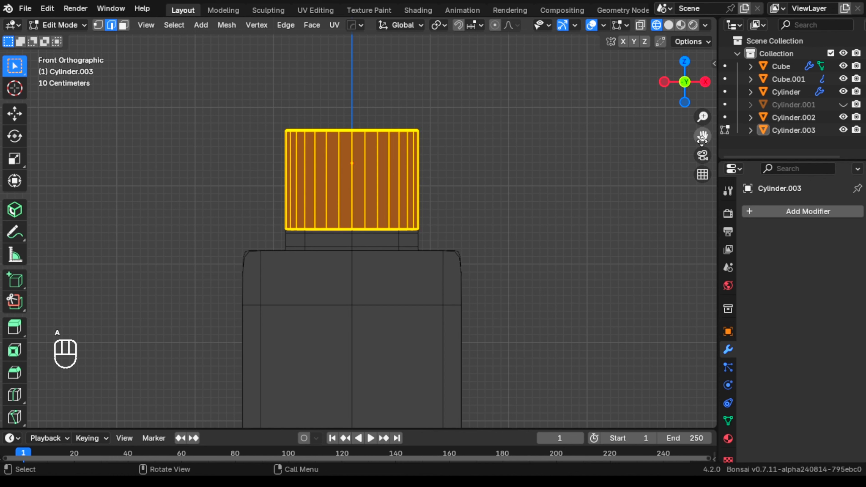
drag(702, 135, 710, 109)
scroll(327, 205, up, 7)
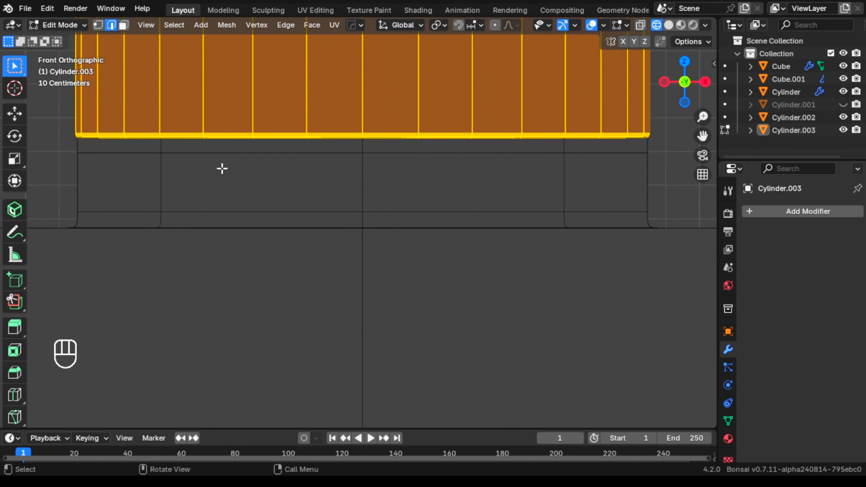
scroll(307, 153, down, 9)
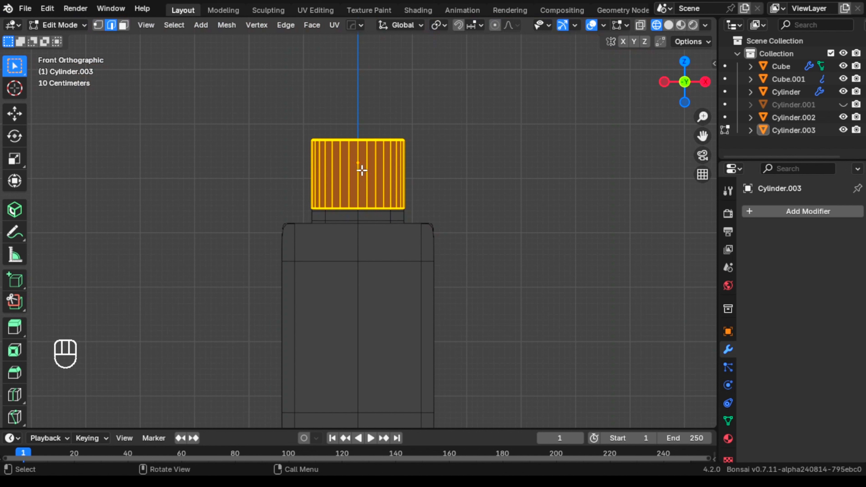
key(ctrl+r)
key(ctrl+r)
key(ctrl+r)
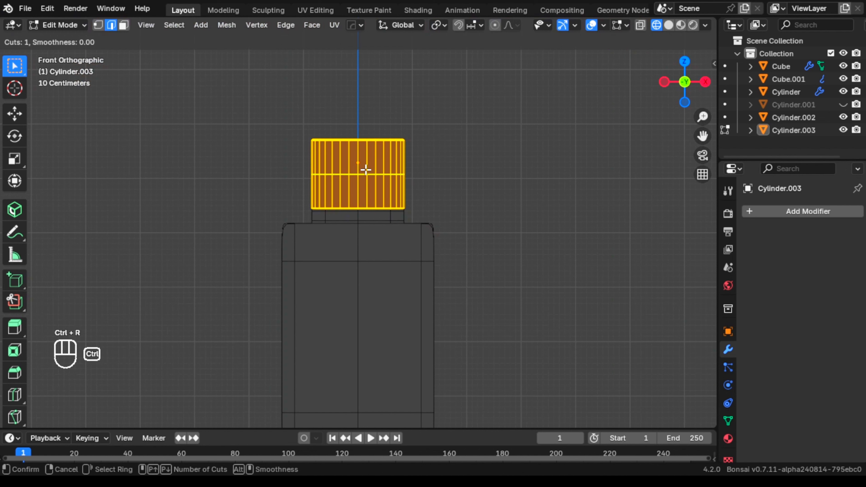
scroll(366, 170, up, 1)
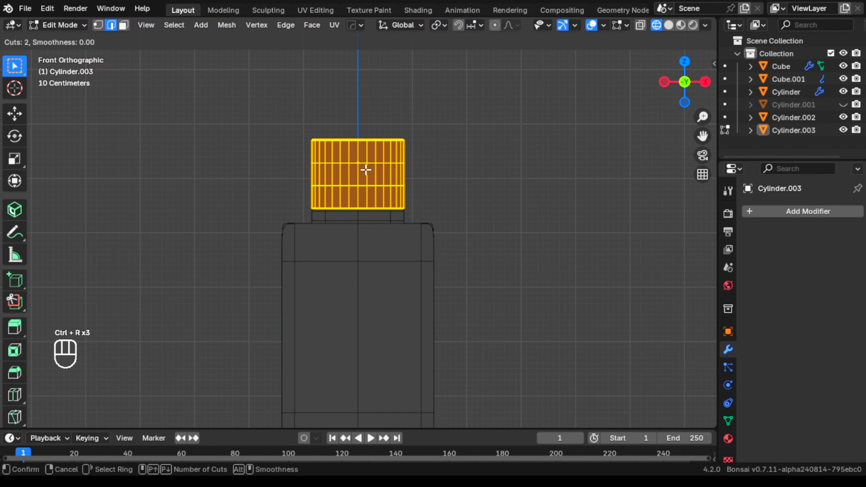
scroll(366, 170, up, 1)
scroll(366, 170, up, 1)
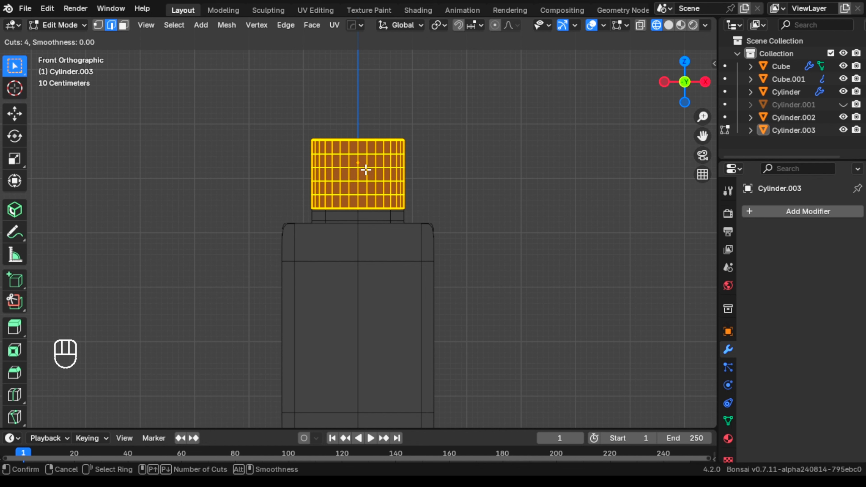
click(365, 170)
click(470, 166)
click(487, 167)
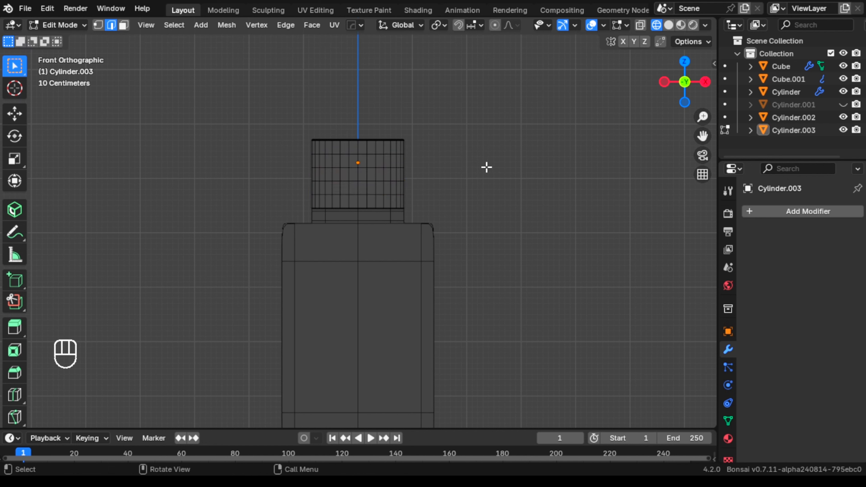
- Return to Object Mode with solid shading and add a level 2 Subdivision Surface modifier to the outer cap
click(86, 24)
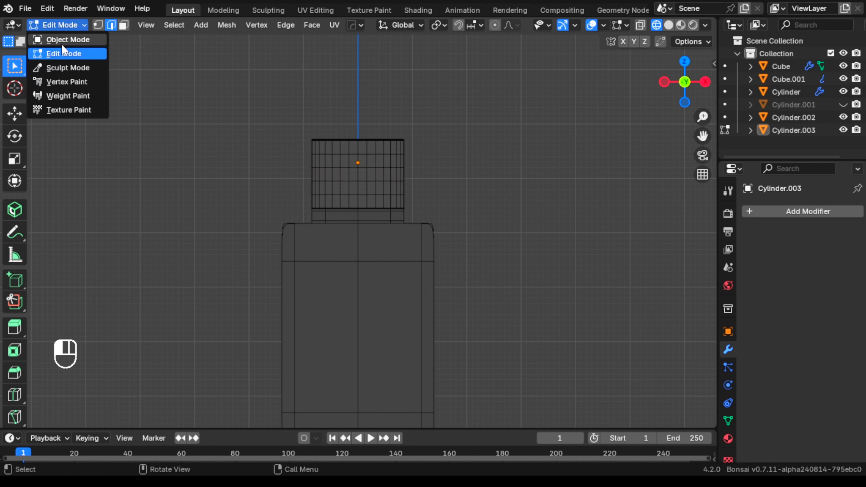
click(65, 38)
click(669, 25)
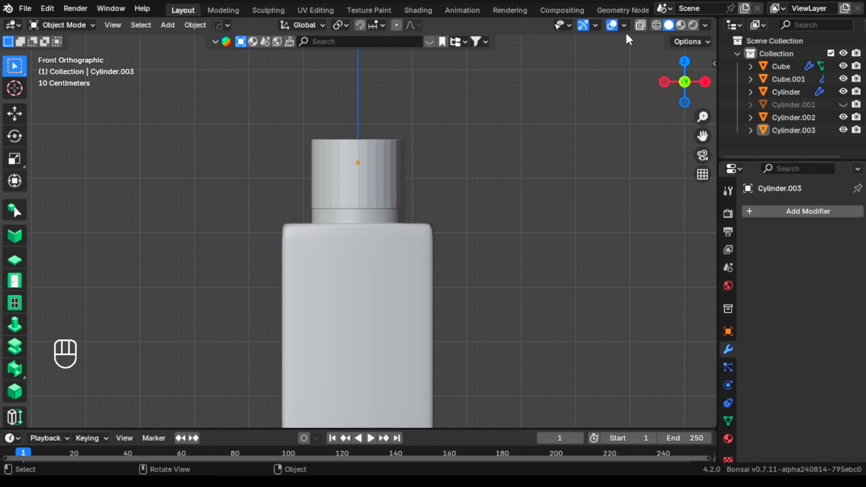
click(393, 157)
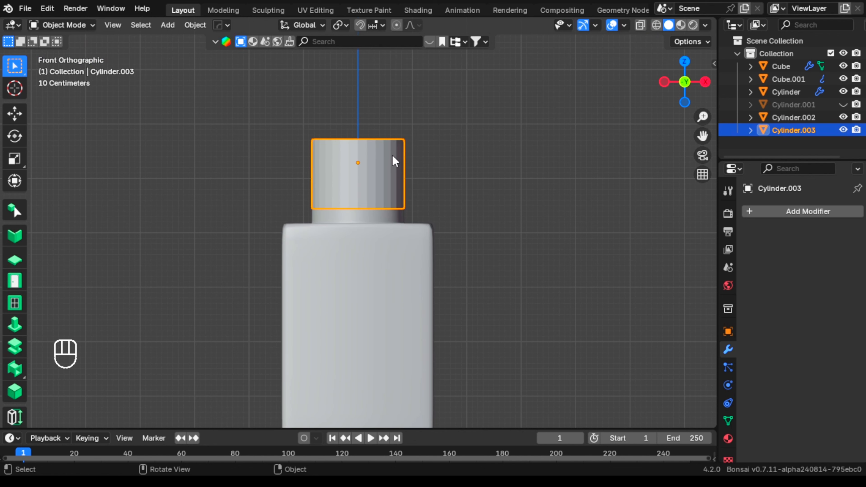
key(ctrl+2)
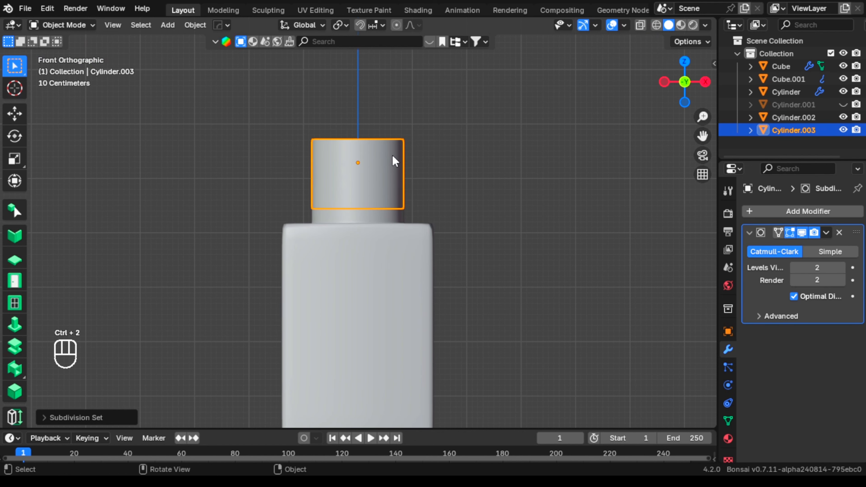
- Deselect the outer cap and save the bottle file
click(480, 143)
middle_drag(480, 143, 324, 138)
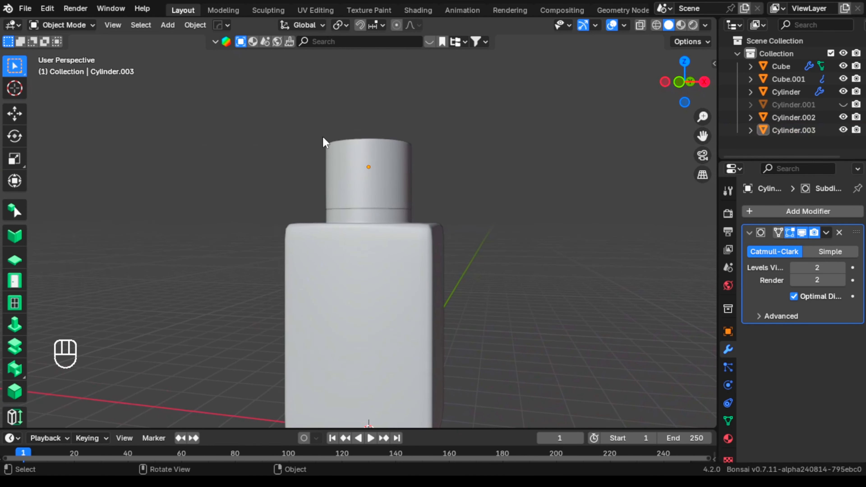
click(26, 9)
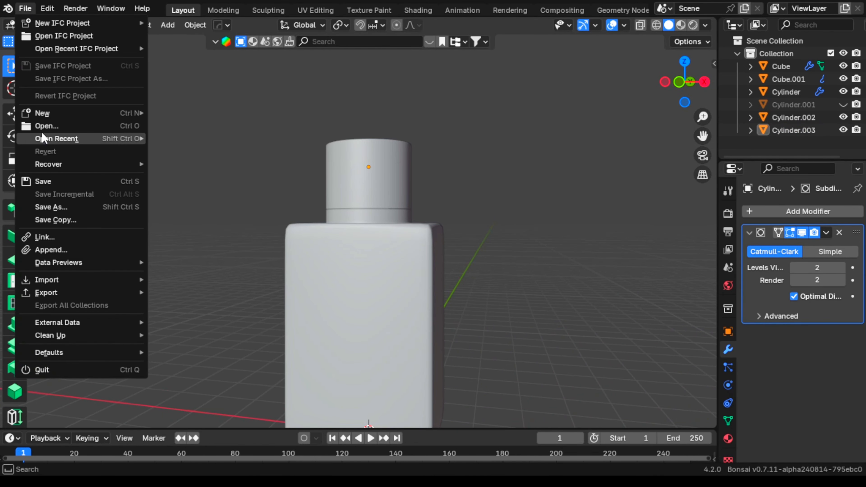
click(54, 182)
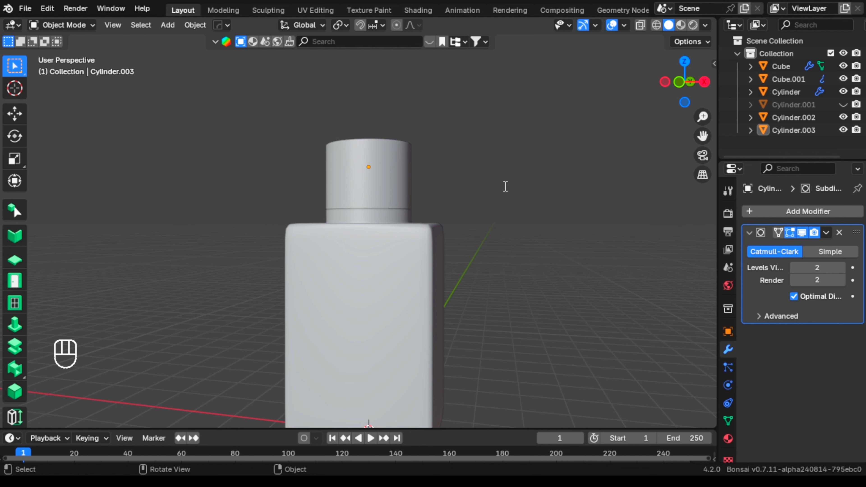
- Delete the hidden Nozzle and Sprayer nozzle objects from the collection
click(795, 118)
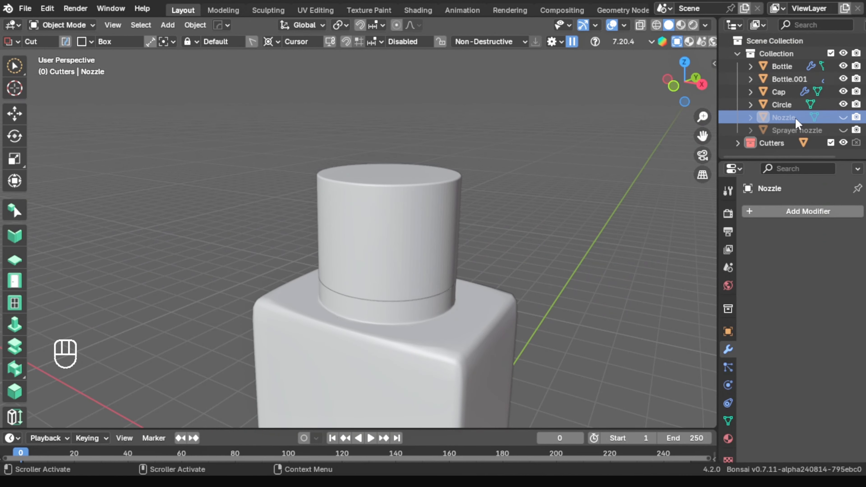
key(Delete)
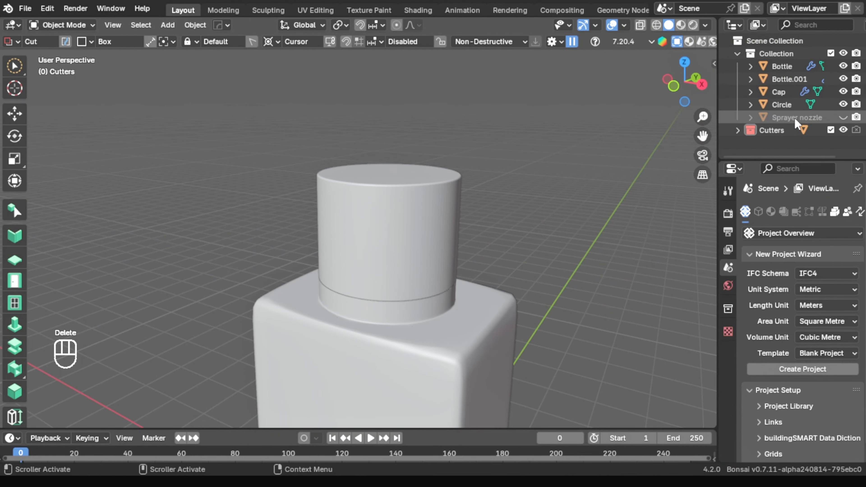
click(795, 118)
key(Delete)
- Rename the Circle object as Nozzle
click(792, 104)
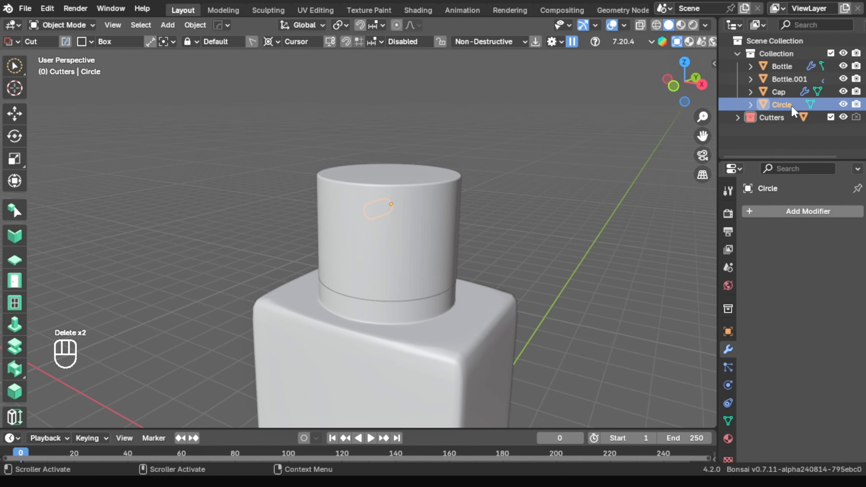
double_click(791, 104)
text(Nozzle)
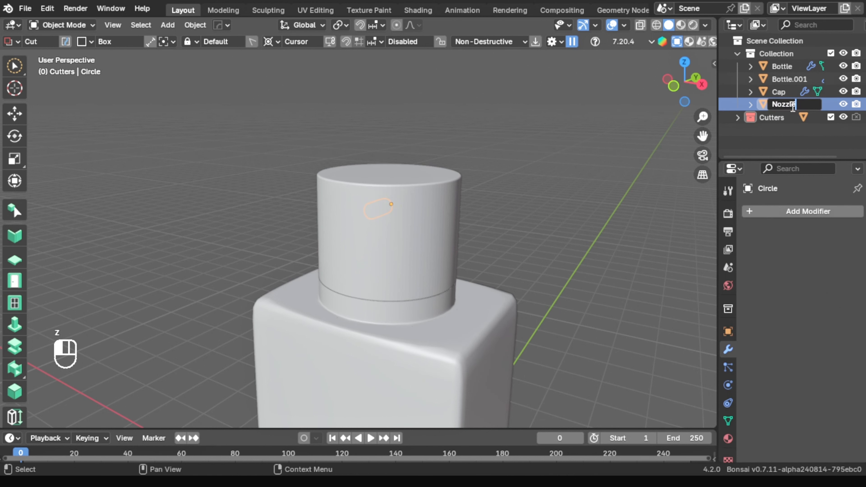
key(Return)
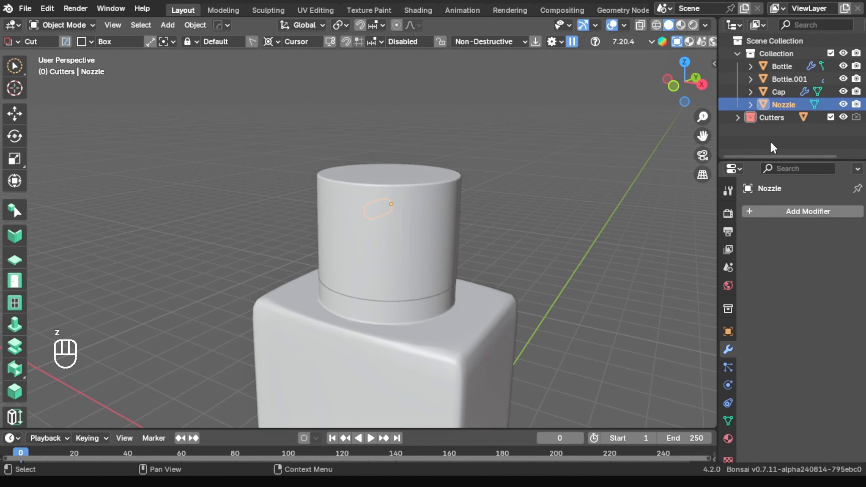
- Rename the Bottle.001 object, the stepped spray part inside the cap, as Sprayer
click(791, 82)
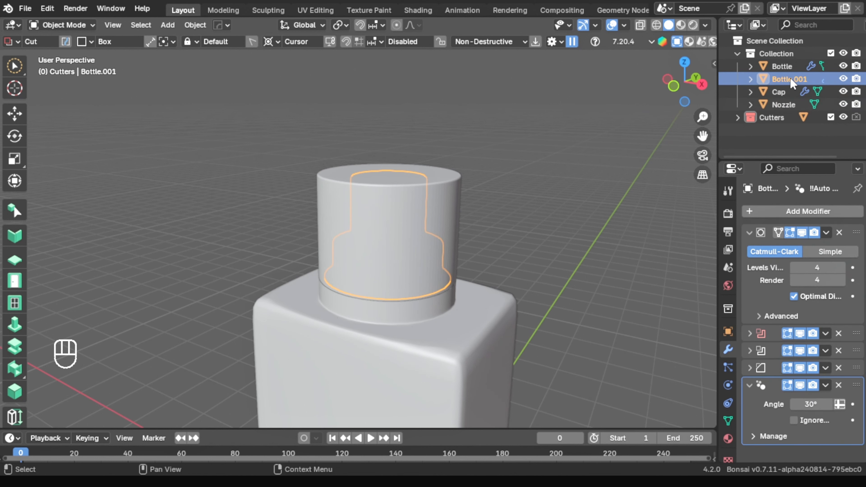
right_click(791, 82)
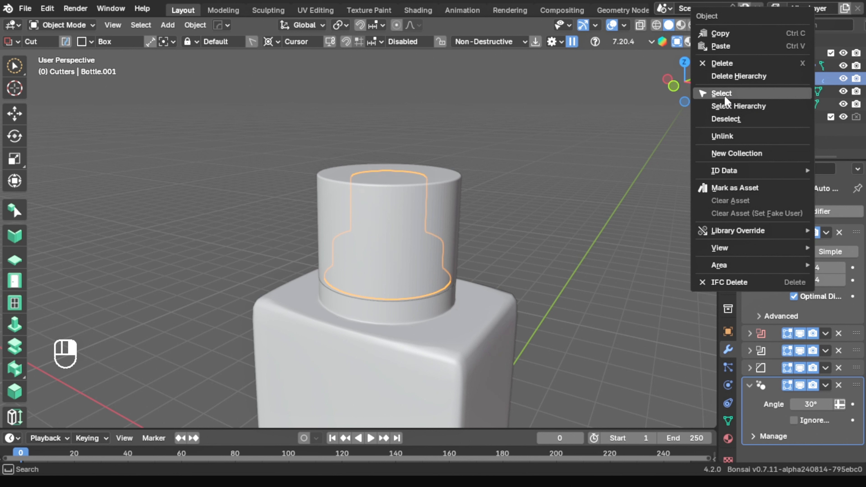
key(Escape)
double_click(791, 79)
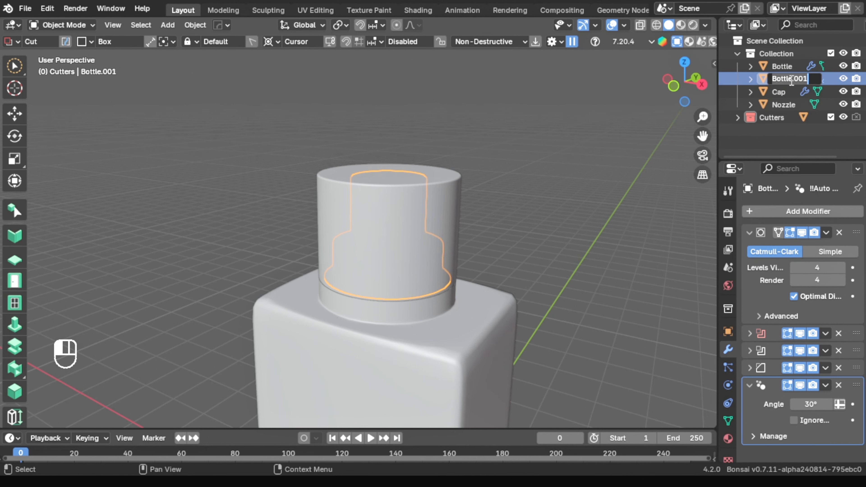
text(Sprayer)
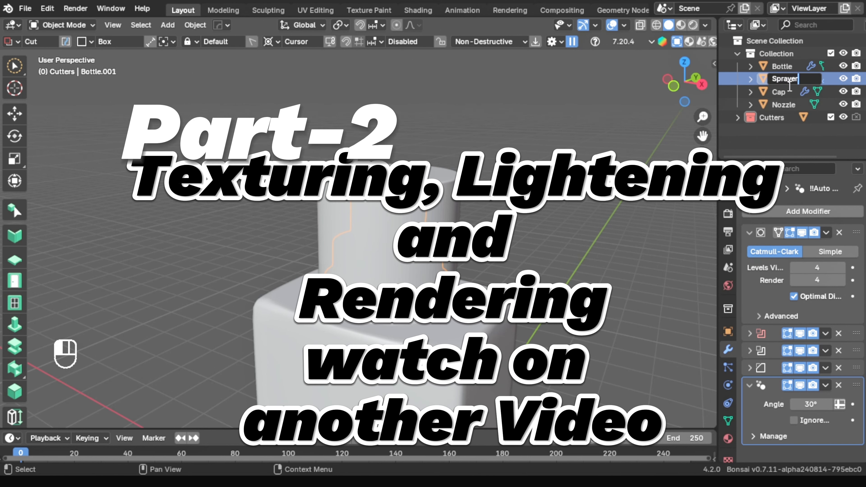
key(Return)
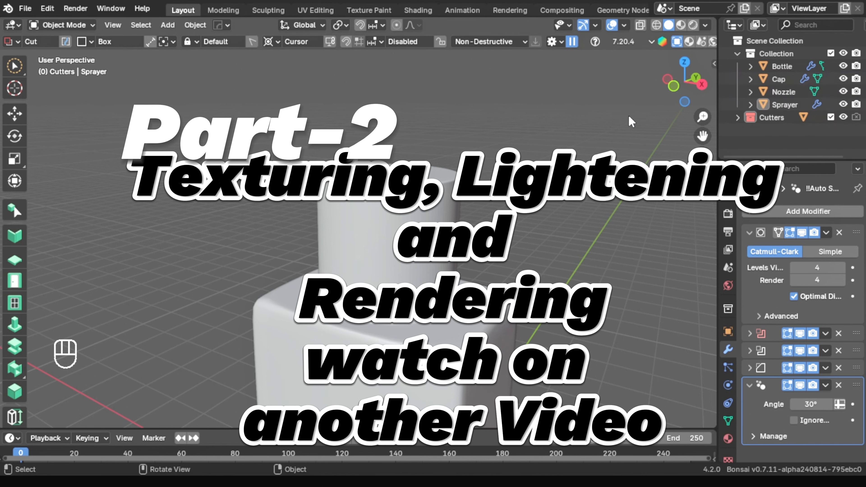
- Save the finished model in the file Perfume bottle.blend
click(26, 8)
click(78, 181)
scroll(507, 116, down, 5)
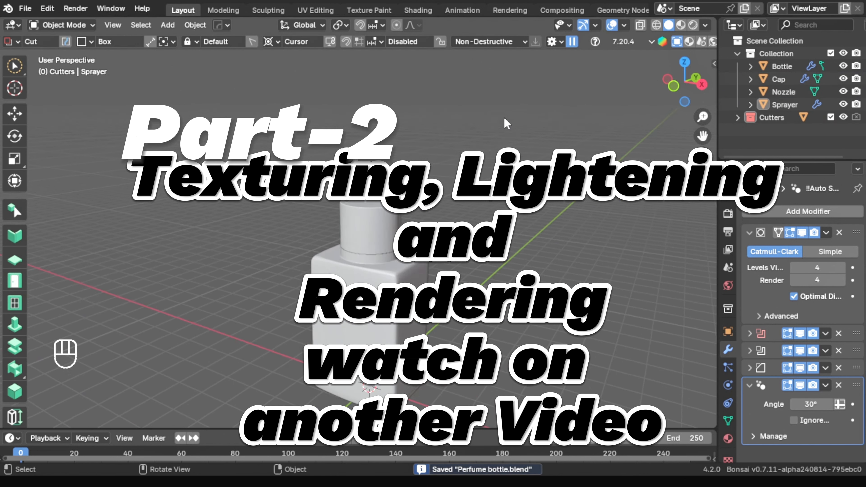
middle_drag(508, 117, 410, 193)
click(26, 8)
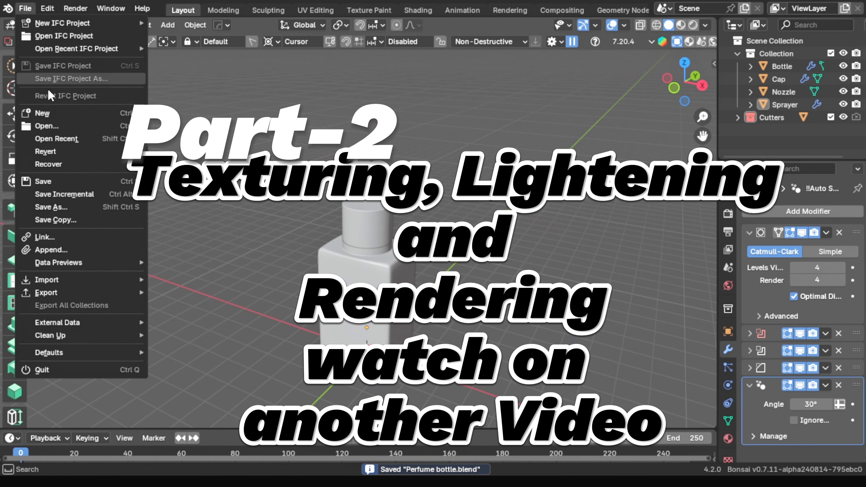
click(54, 181)
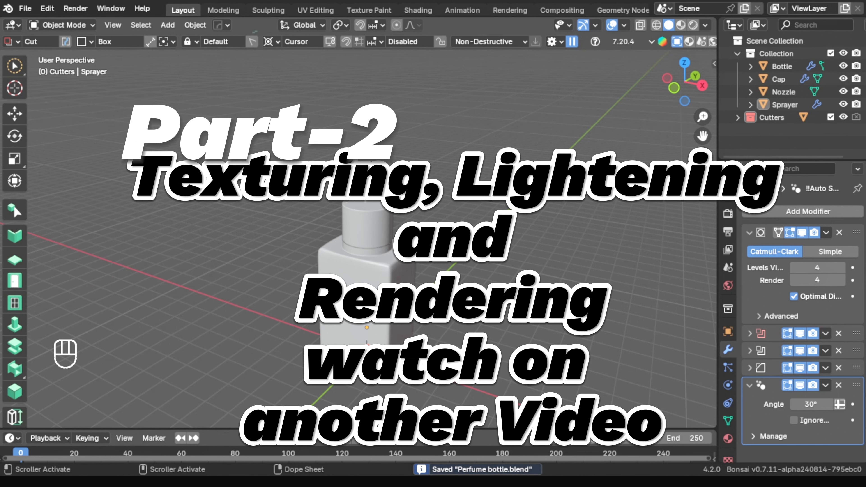